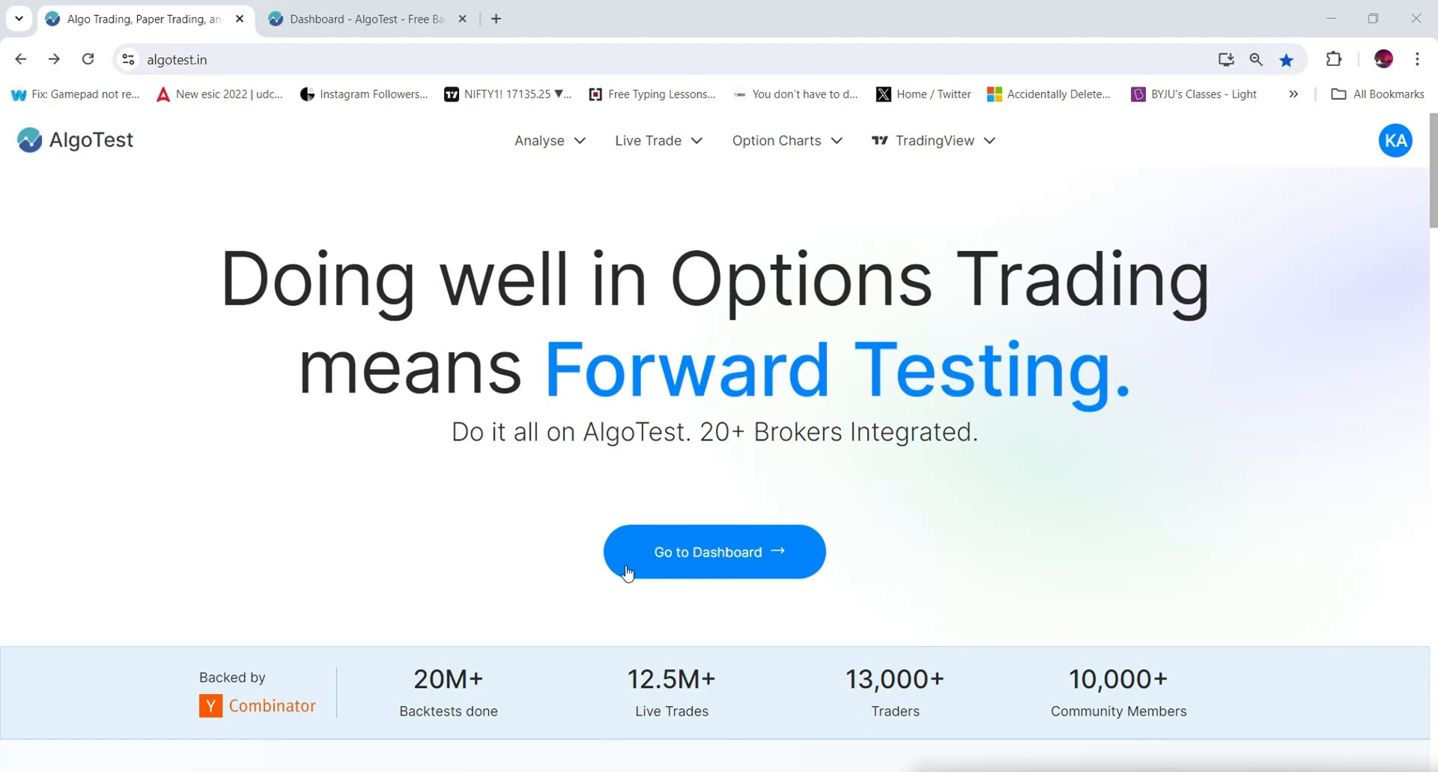
Go from the AlgoTest home page to the dashboard and open the past trades of the live deployments.
{"action": "left_click", "coordinate": [693, 571]}
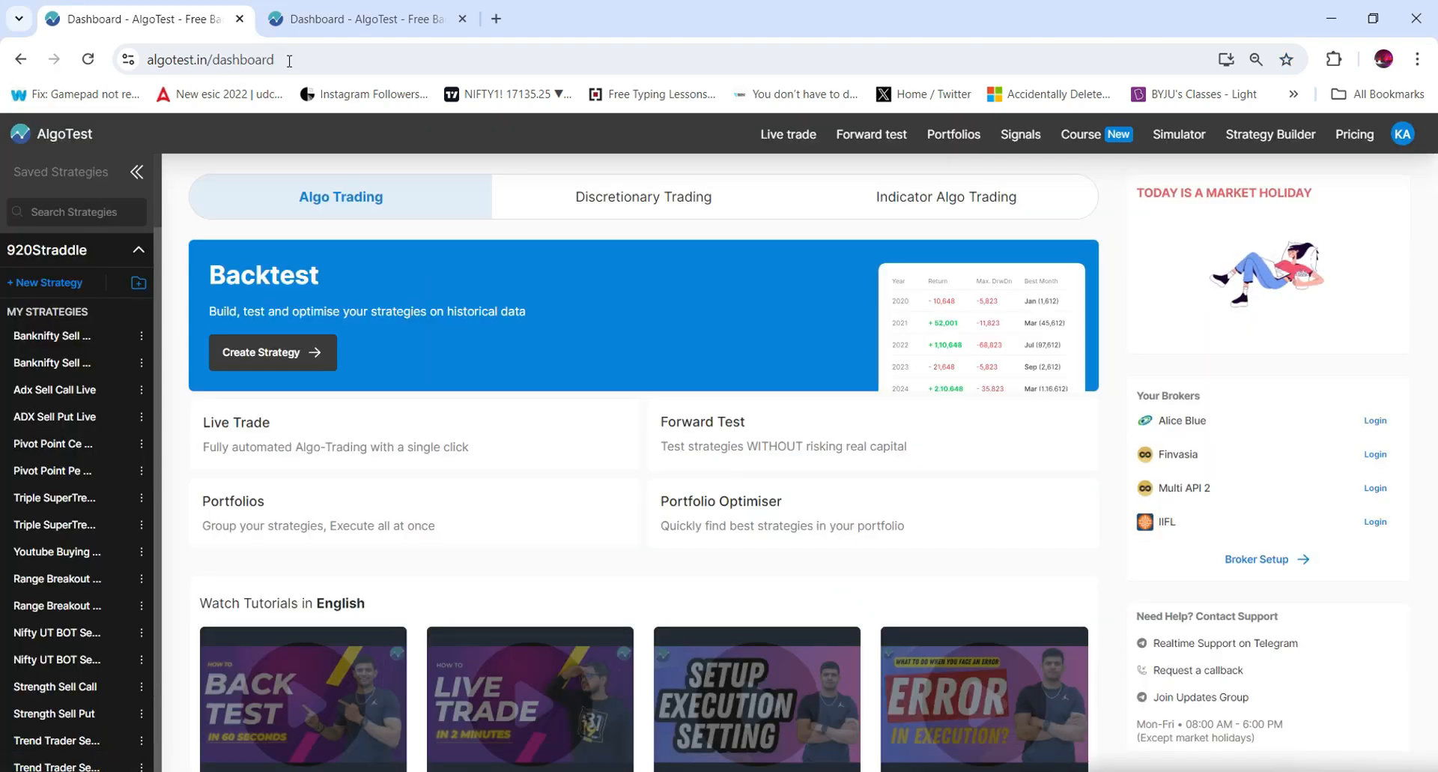
{"action": "left_click", "coordinate": [782, 141]}
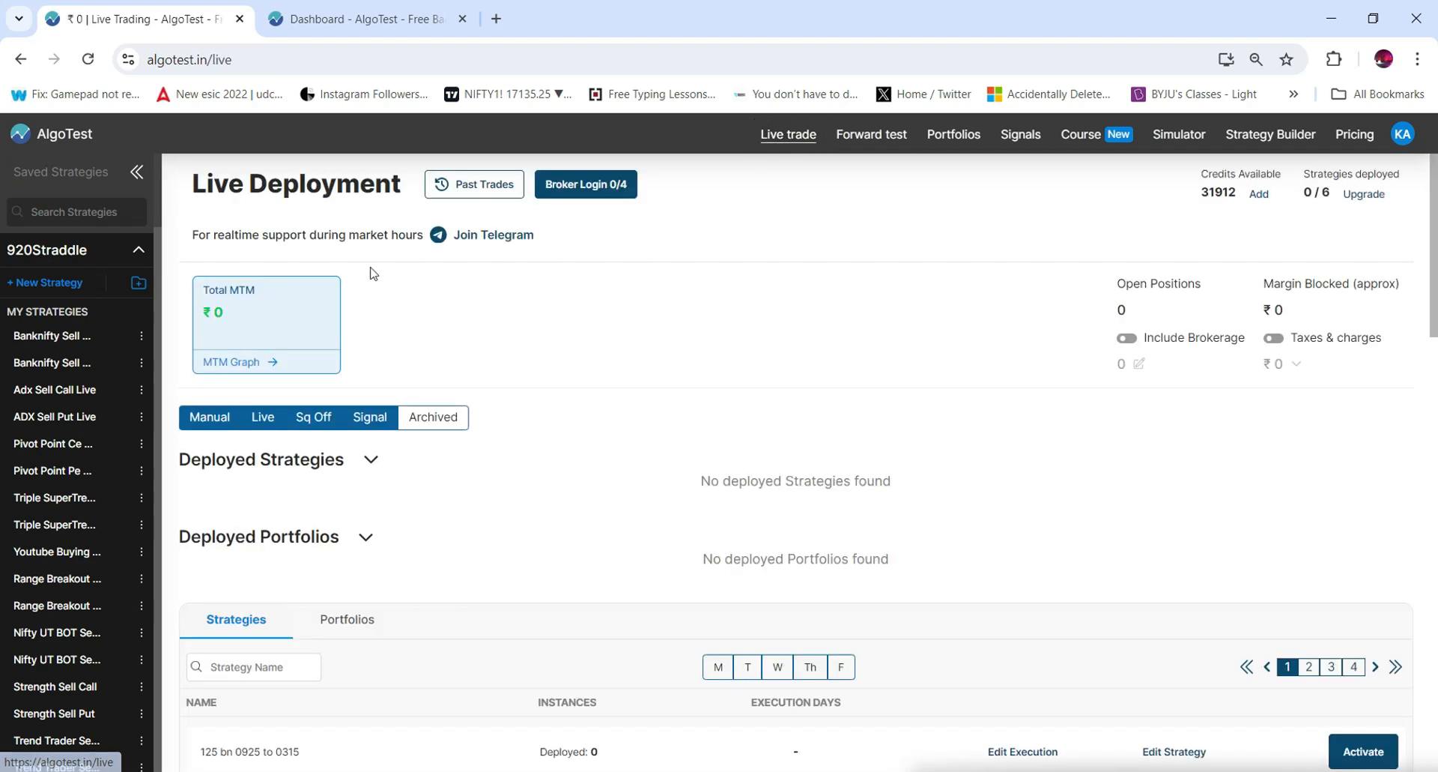
{"action": "left_click", "coordinate": [471, 196]}
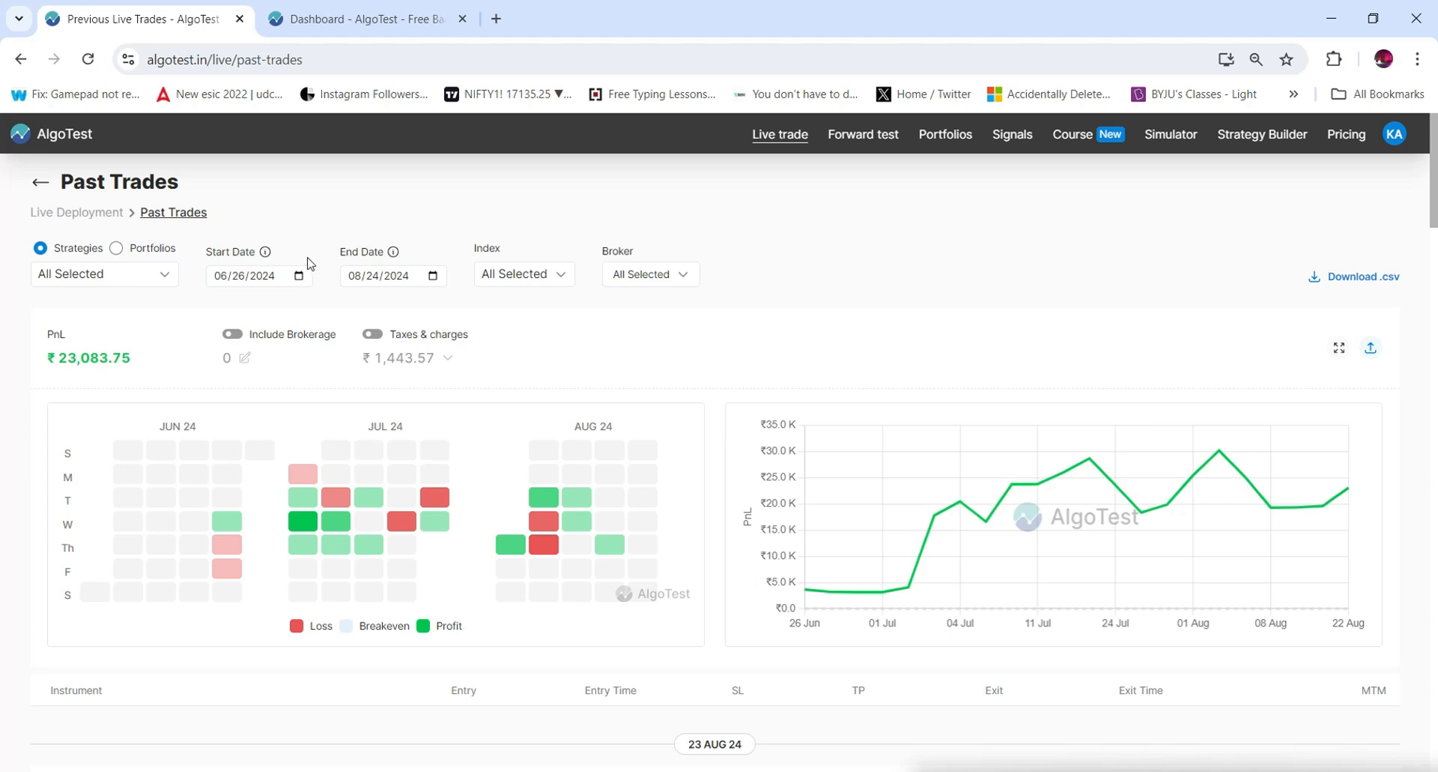
Set the start date of the past trades to 08/22/2024.
{"action": "left_click", "coordinate": [299, 276]}
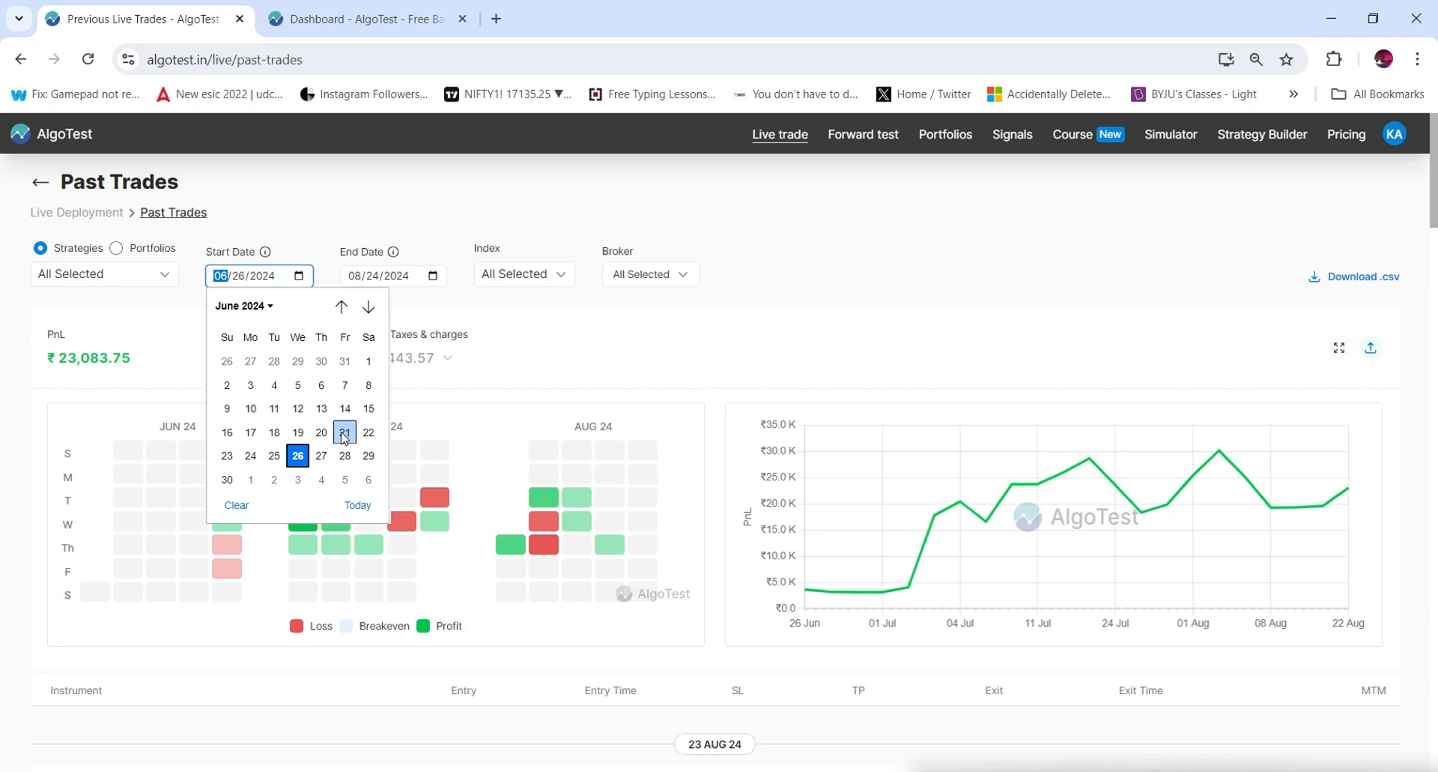
{"action": "left_click", "coordinate": [368, 307]}
{"action": "left_click", "coordinate": [367, 307]}
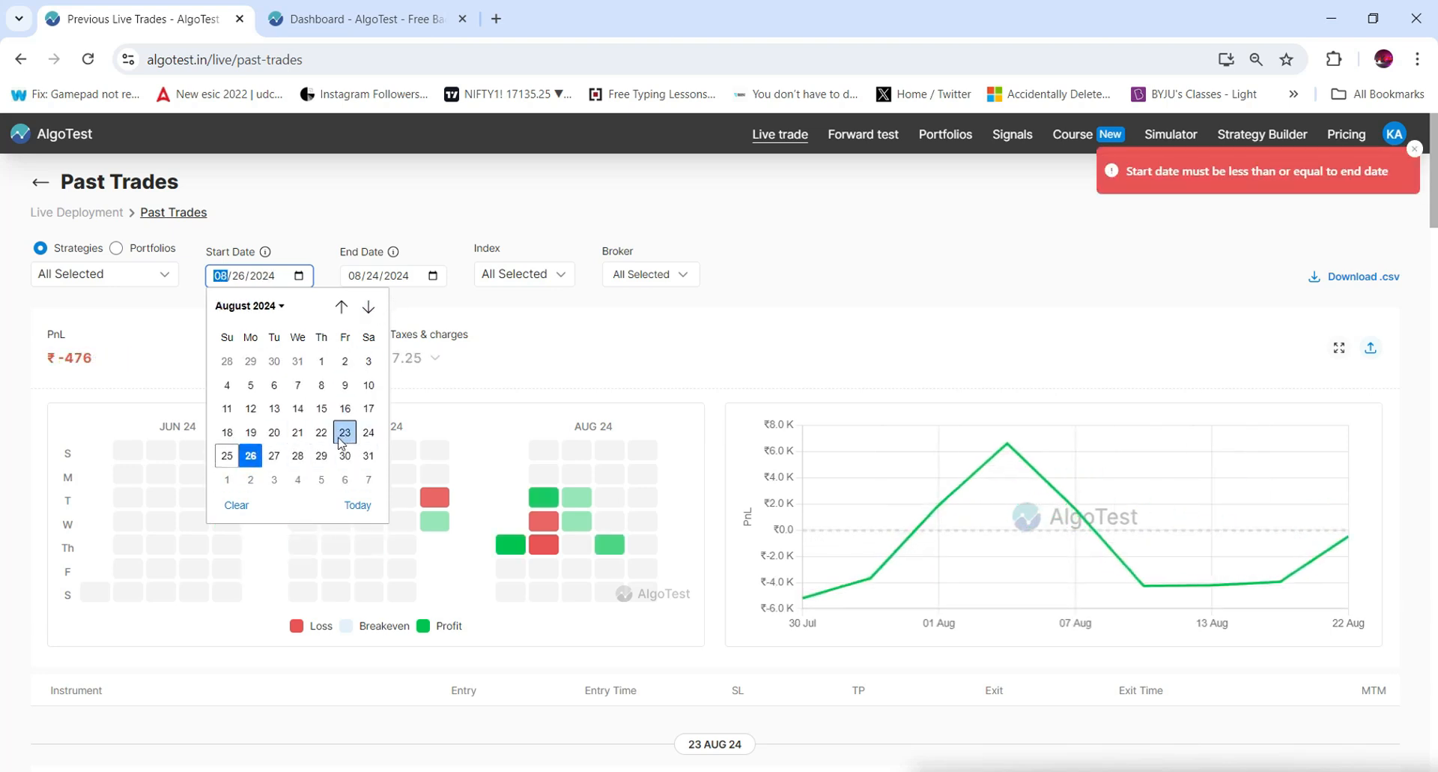
{"action": "left_click", "coordinate": [322, 432]}
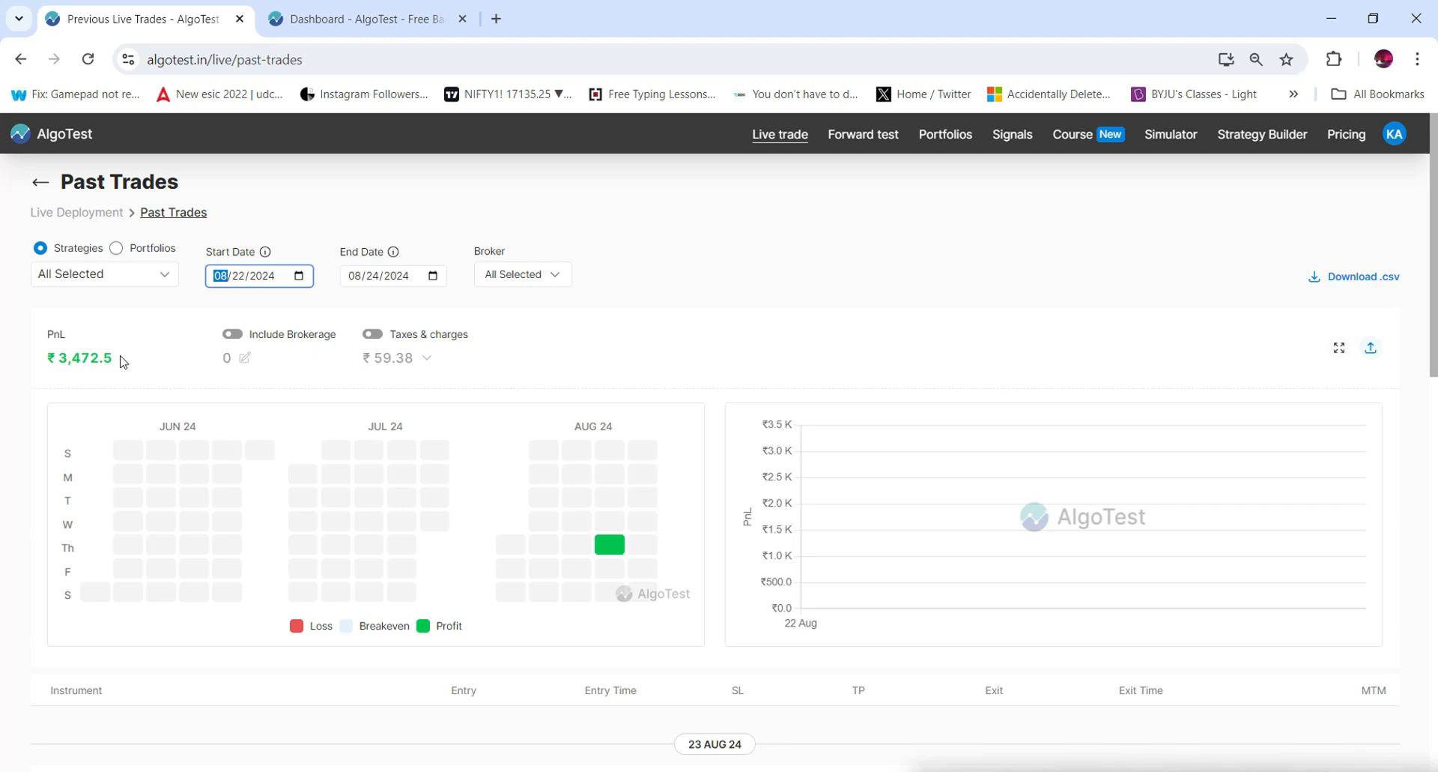
In the second AlgoTest browser tab, open the "nifty 0 dte modified" portfolio from the portfolio list.
{"action": "left_click", "coordinate": [347, 17]}
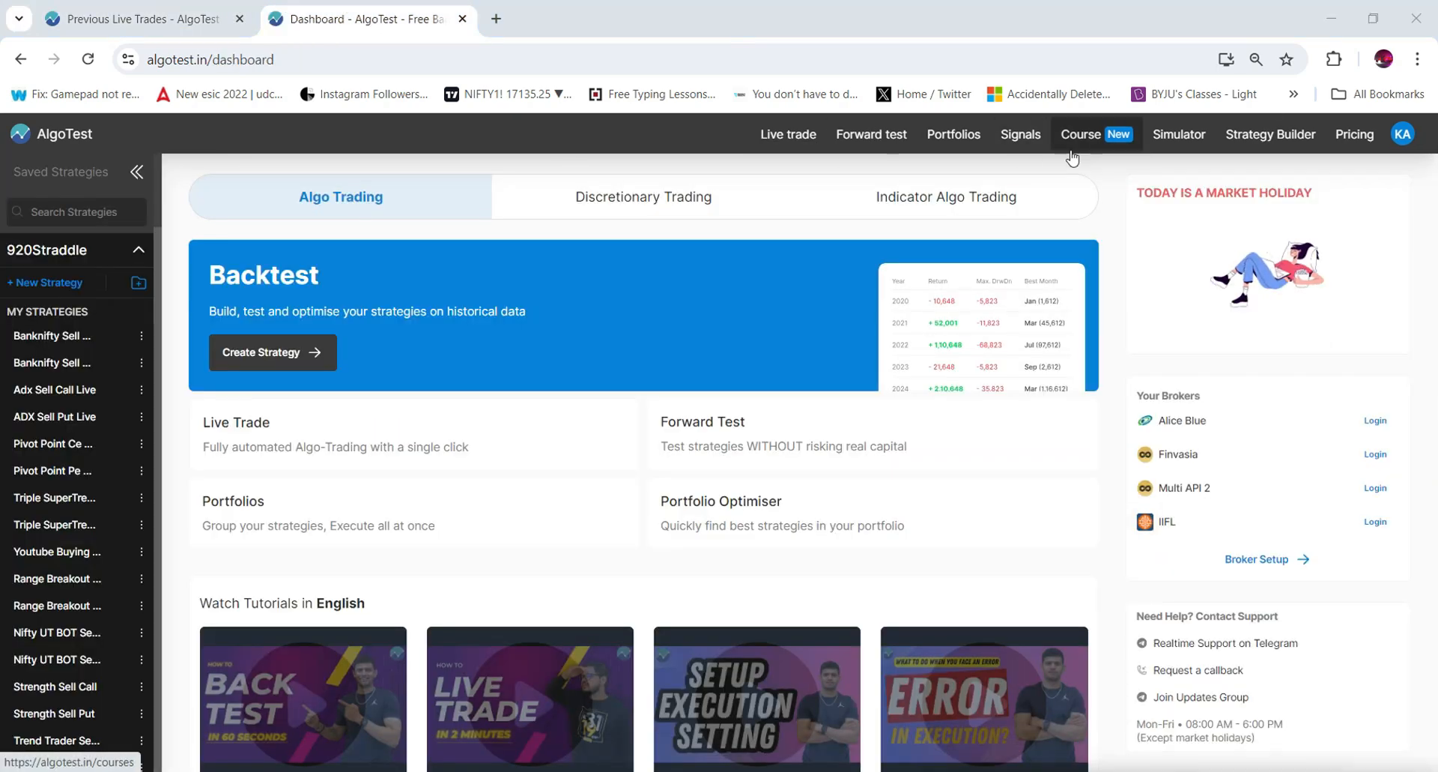
{"action": "left_click", "coordinate": [954, 135]}
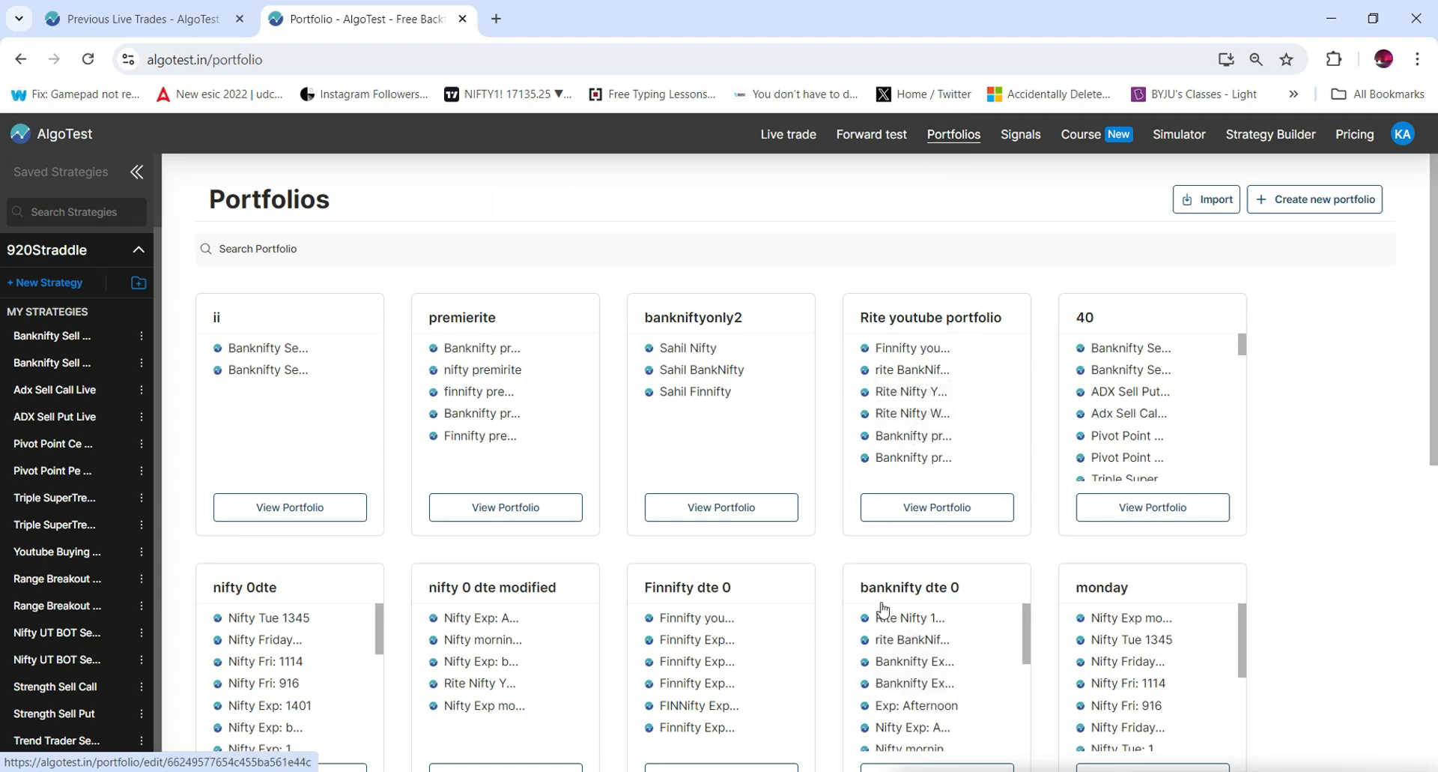
{"action": "scroll", "coordinate": [832, 594], "scroll_direction": "down", "scroll_amount": 1}
{"action": "scroll", "coordinate": [831, 594], "scroll_direction": "down", "scroll_amount": 1}
{"action": "left_click", "coordinate": [466, 477]}
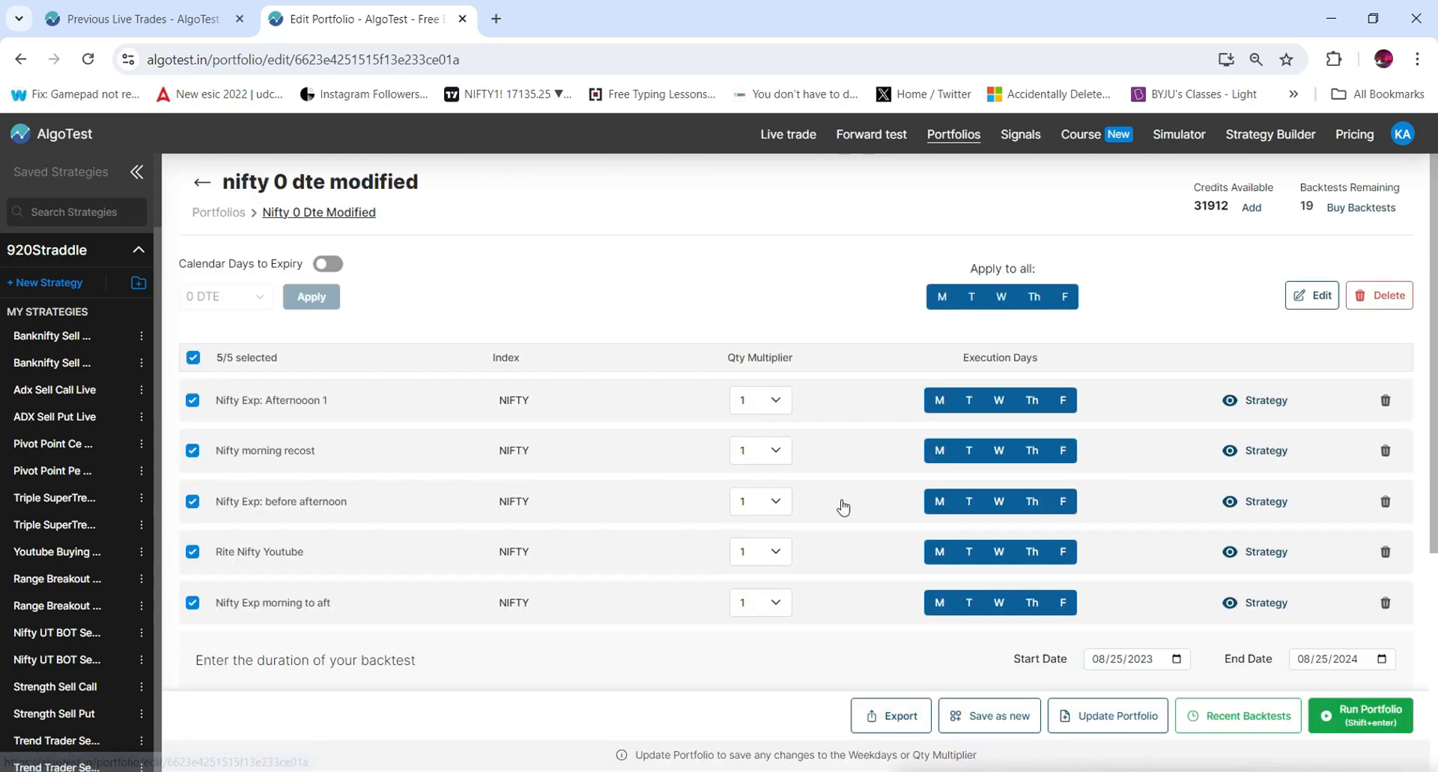
Set the start date of the portfolio's backtest to 08/22/2024.
{"action": "scroll", "coordinate": [881, 517], "scroll_direction": "down", "scroll_amount": 3}
{"action": "left_click", "coordinate": [1177, 377]}
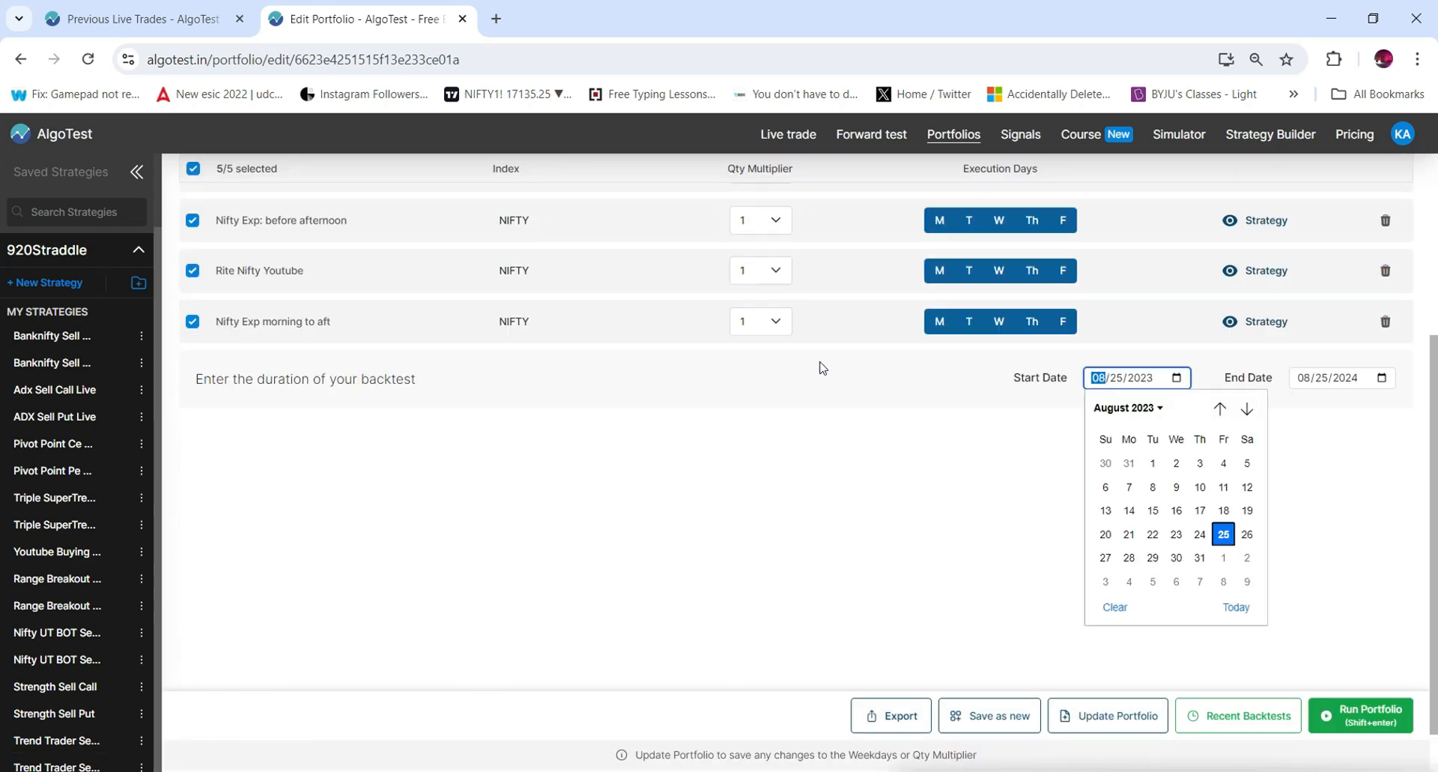
{"action": "left_click", "coordinate": [1129, 409]}
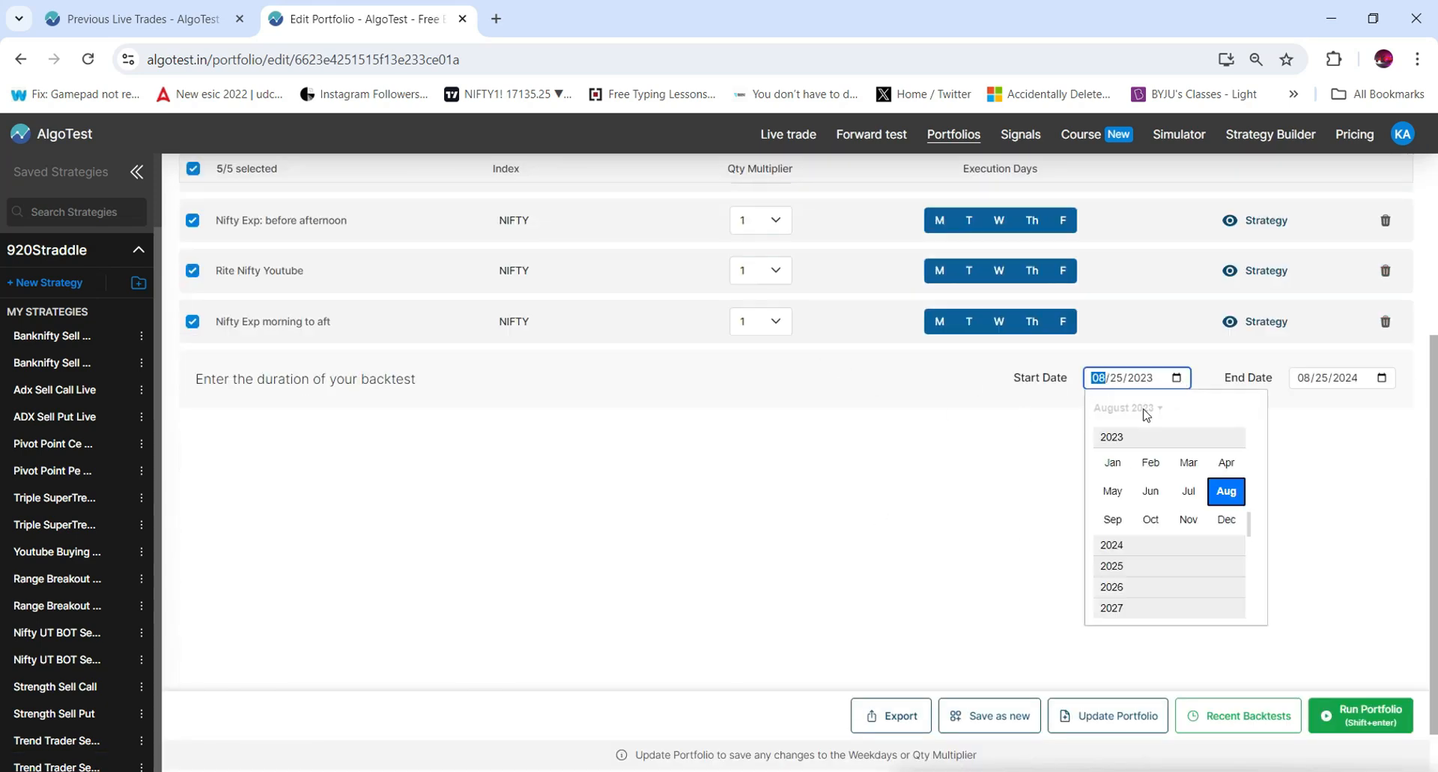
{"action": "left_click", "coordinate": [1142, 553]}
{"action": "left_click", "coordinate": [1227, 488]}
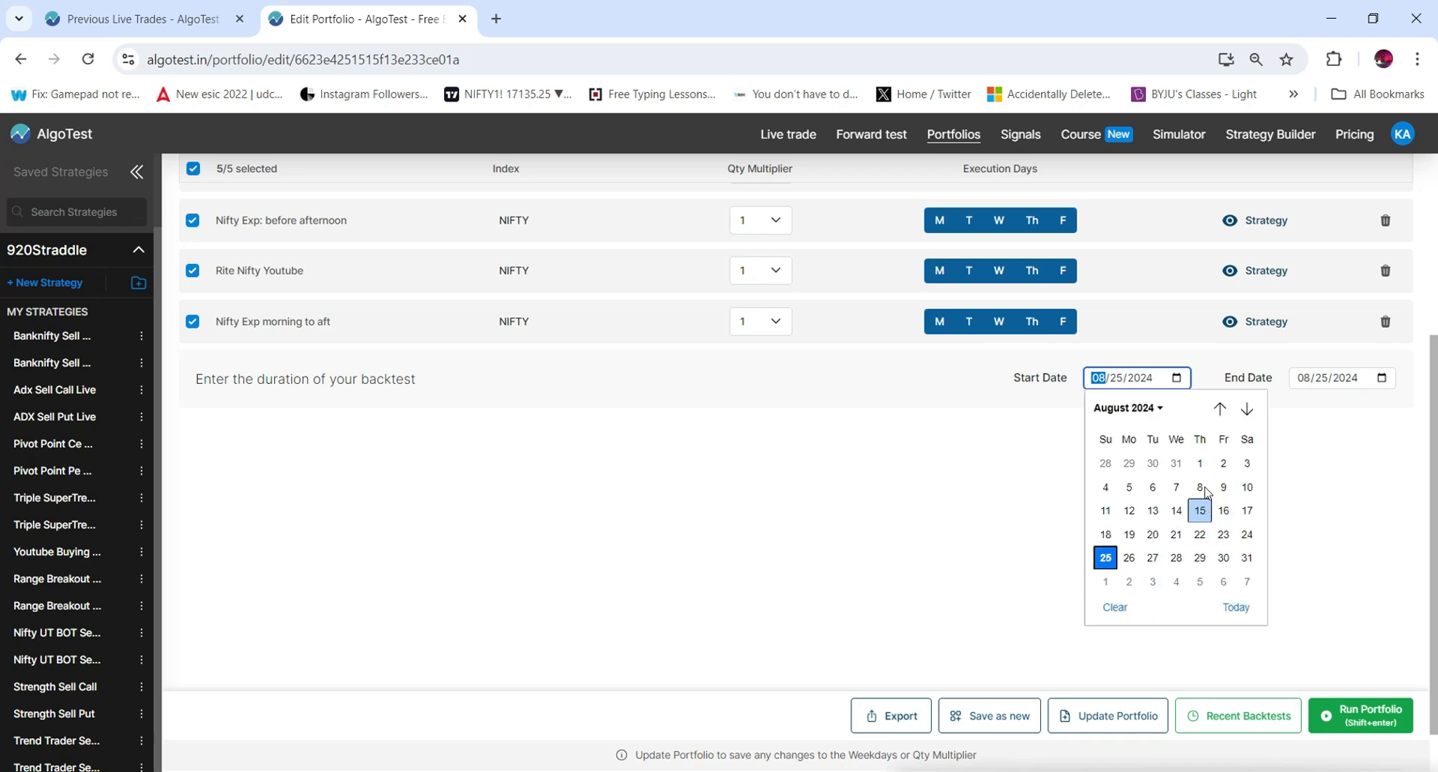
{"action": "left_click", "coordinate": [1200, 534]}
Set the backtest's end date to 08/22/2024 and run the portfolio.
{"action": "left_click", "coordinate": [1382, 378]}
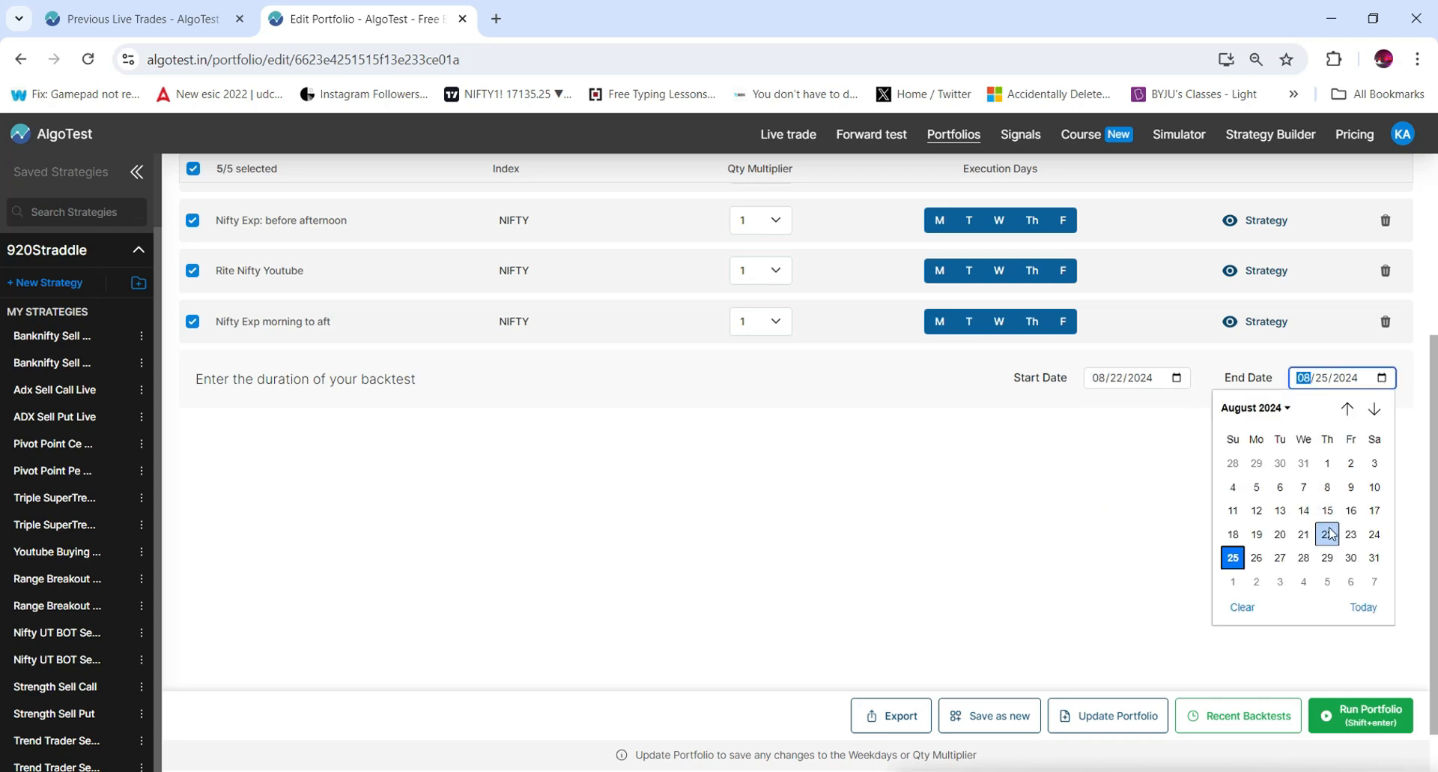
{"action": "left_click", "coordinate": [1327, 534]}
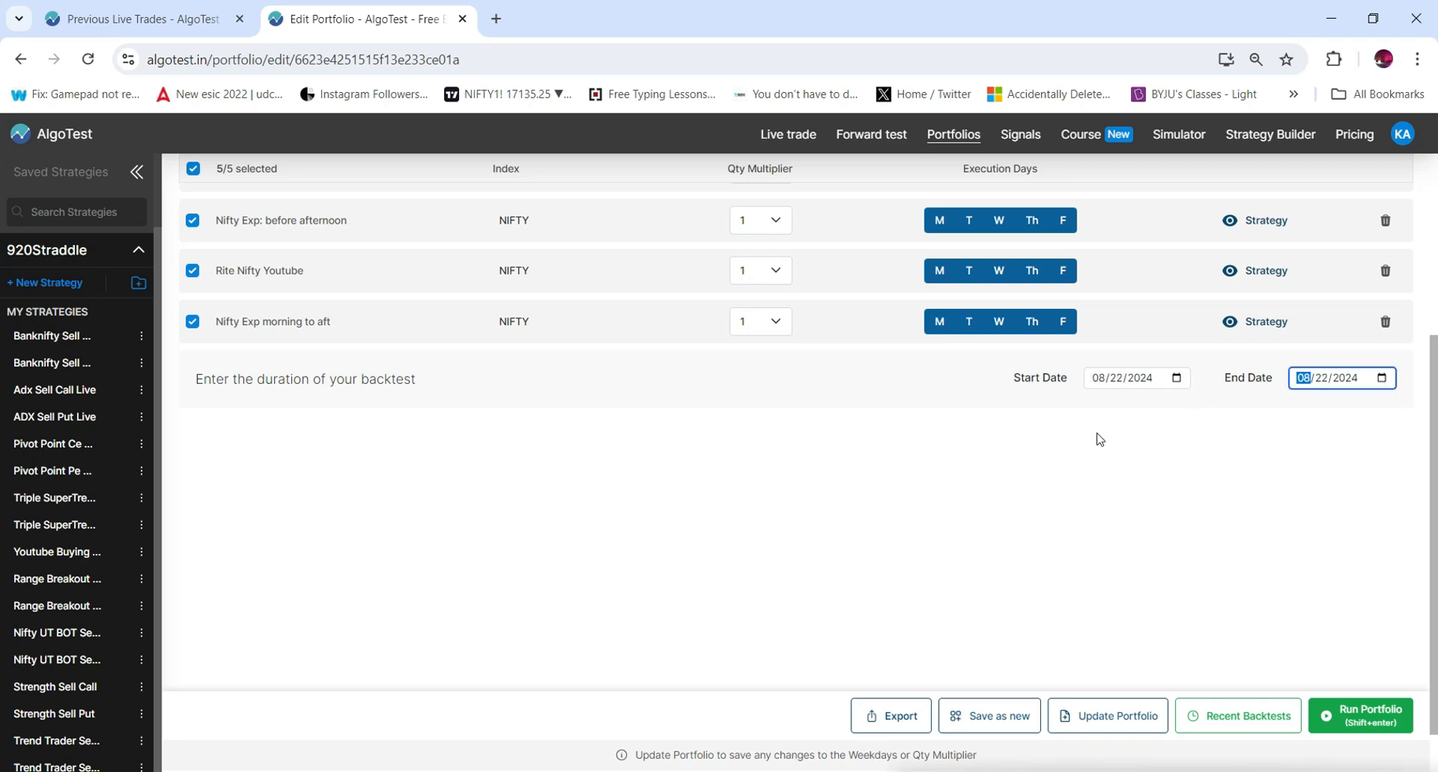
{"action": "left_click", "coordinate": [1361, 715]}
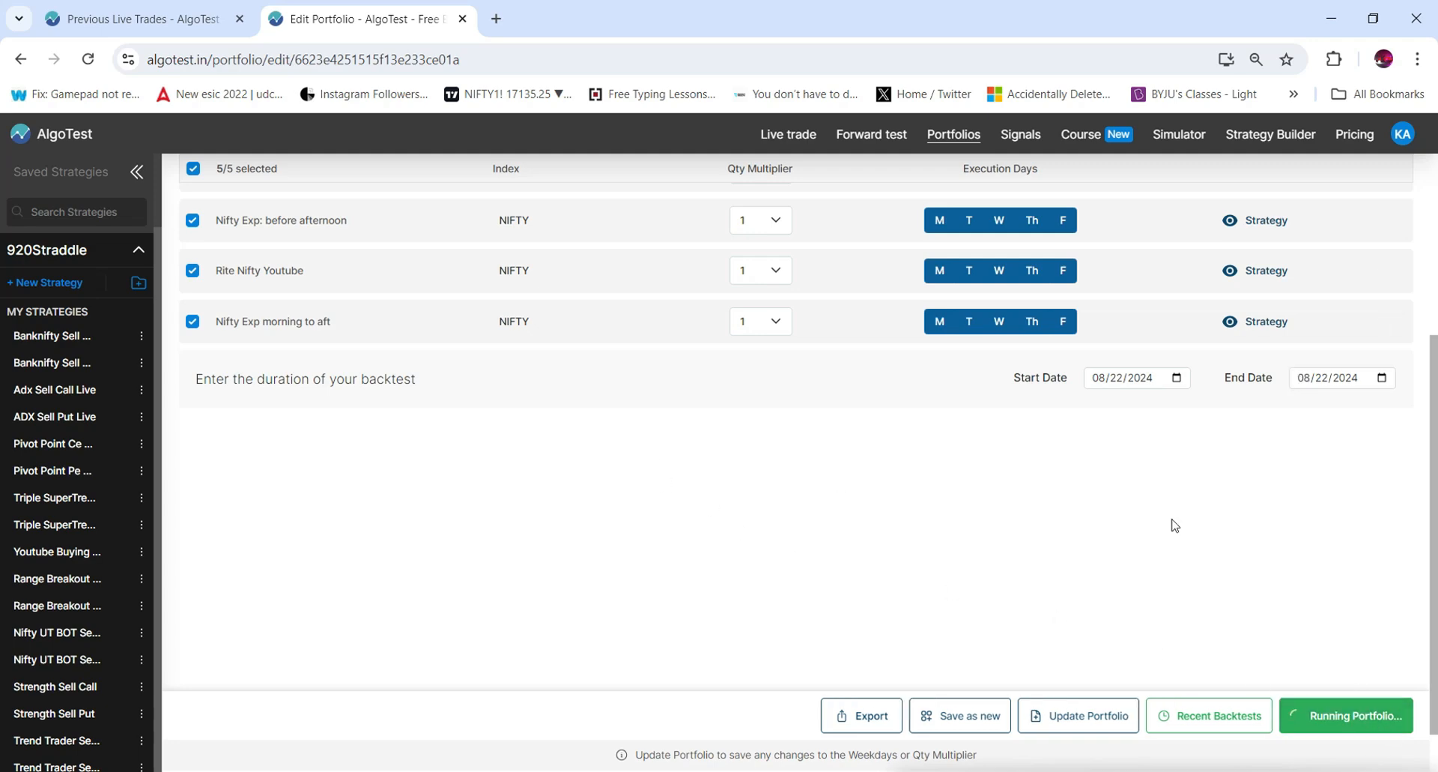
Compare the backtest's 2024 total with the PnL of the live past trades, highlighting both figures.
{"action": "scroll", "coordinate": [802, 573], "scroll_direction": "up", "scroll_amount": 4}
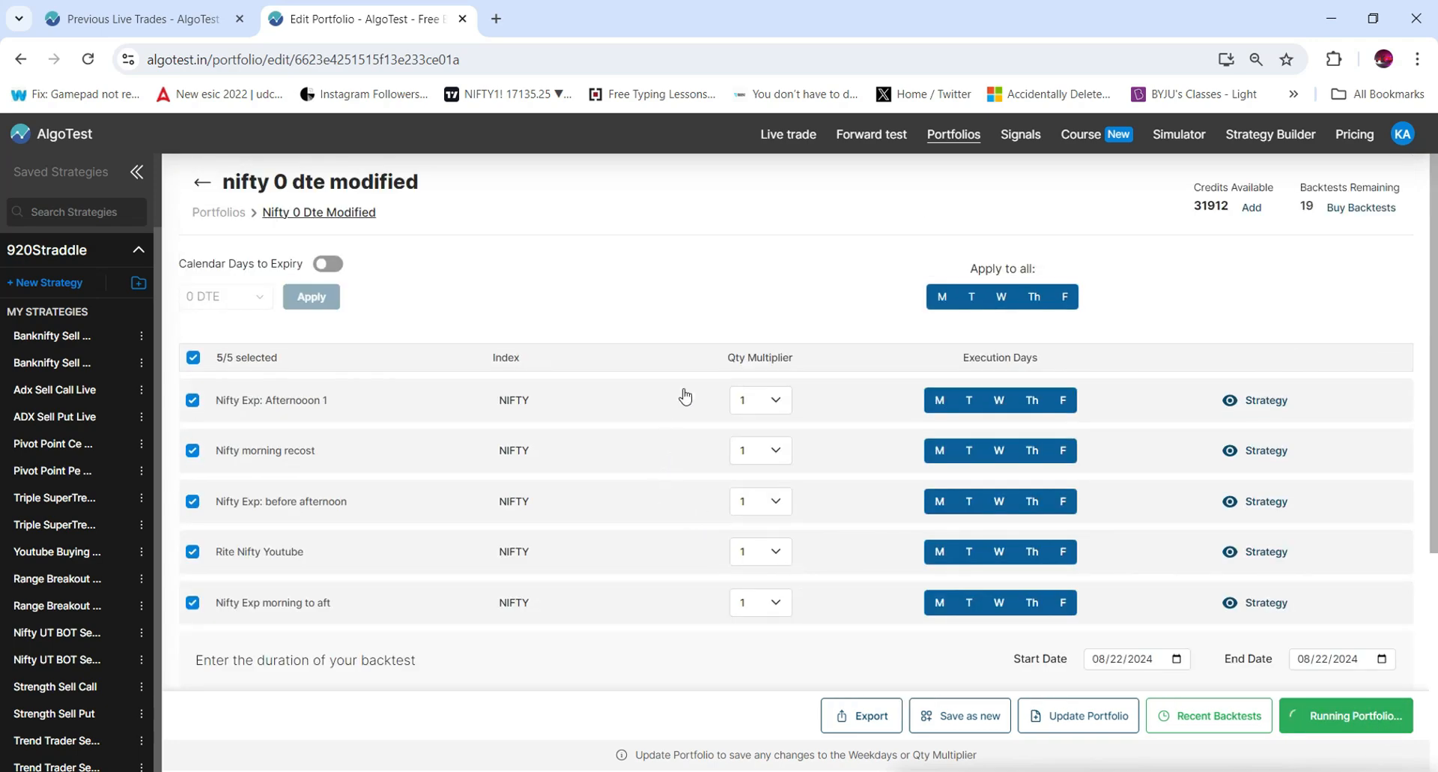
{"action": "scroll", "coordinate": [682, 405], "scroll_direction": "down", "scroll_amount": 10}
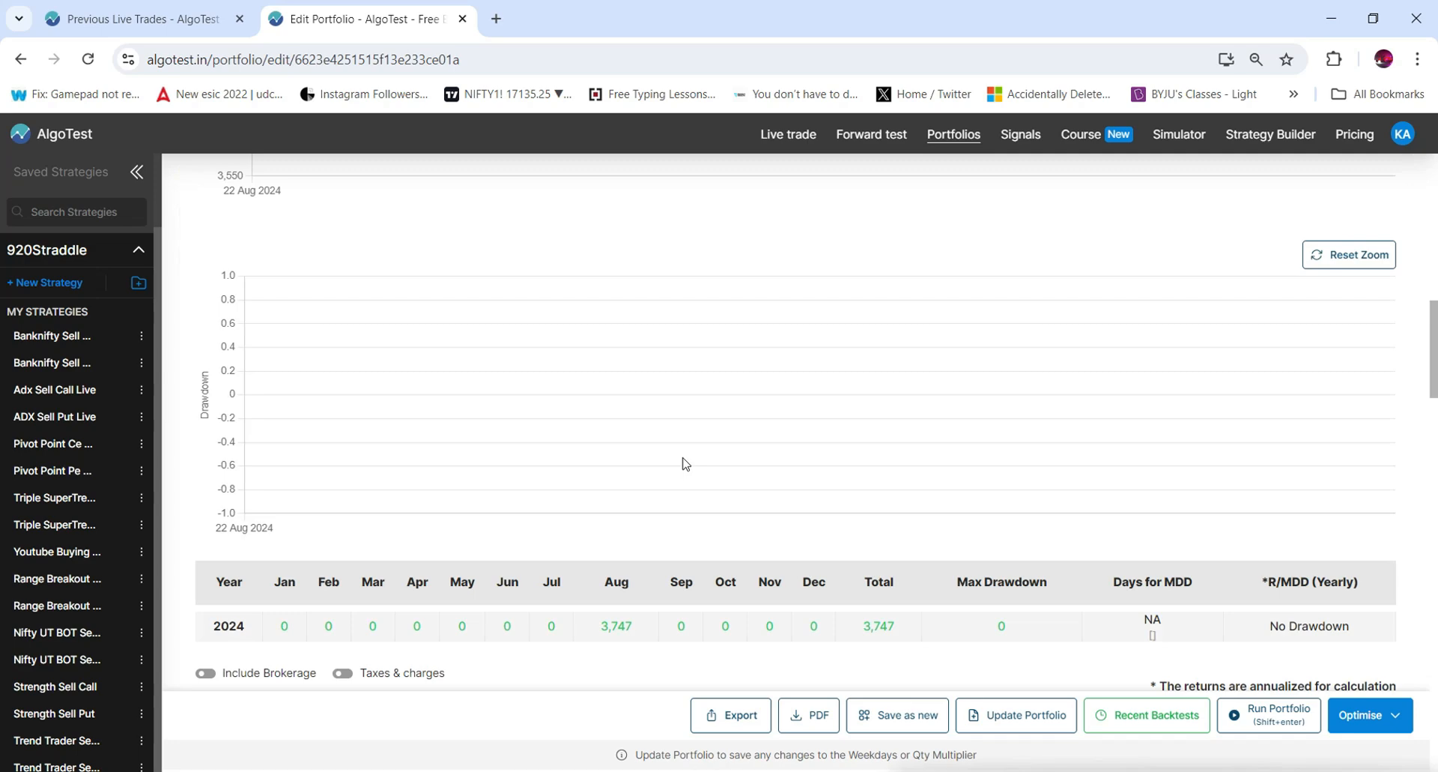
{"action": "scroll", "coordinate": [683, 463], "scroll_direction": "down", "scroll_amount": 3}
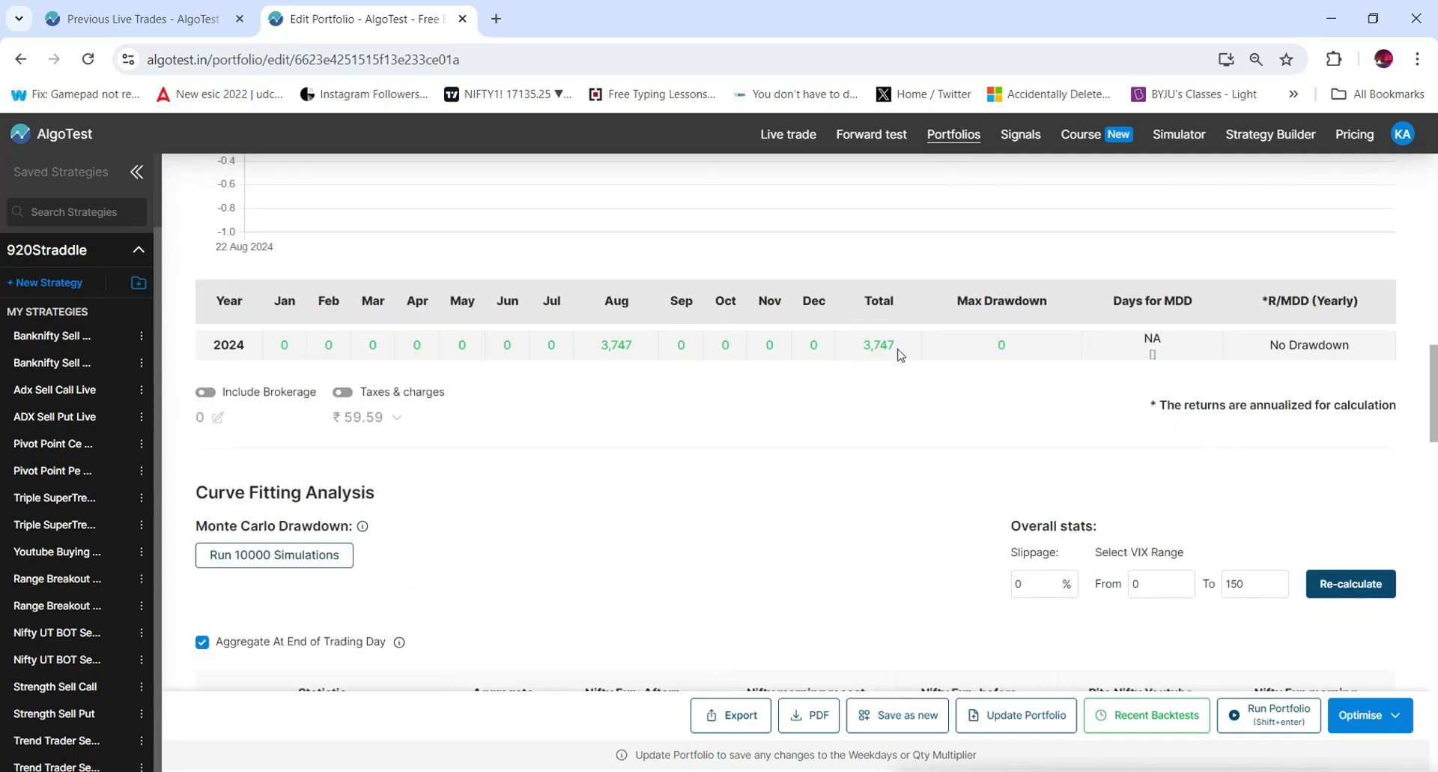
{"action": "left_click_drag", "start_coordinate": [899, 346], "coordinate": [866, 346]}
{"action": "left_click", "coordinate": [191, 20]}
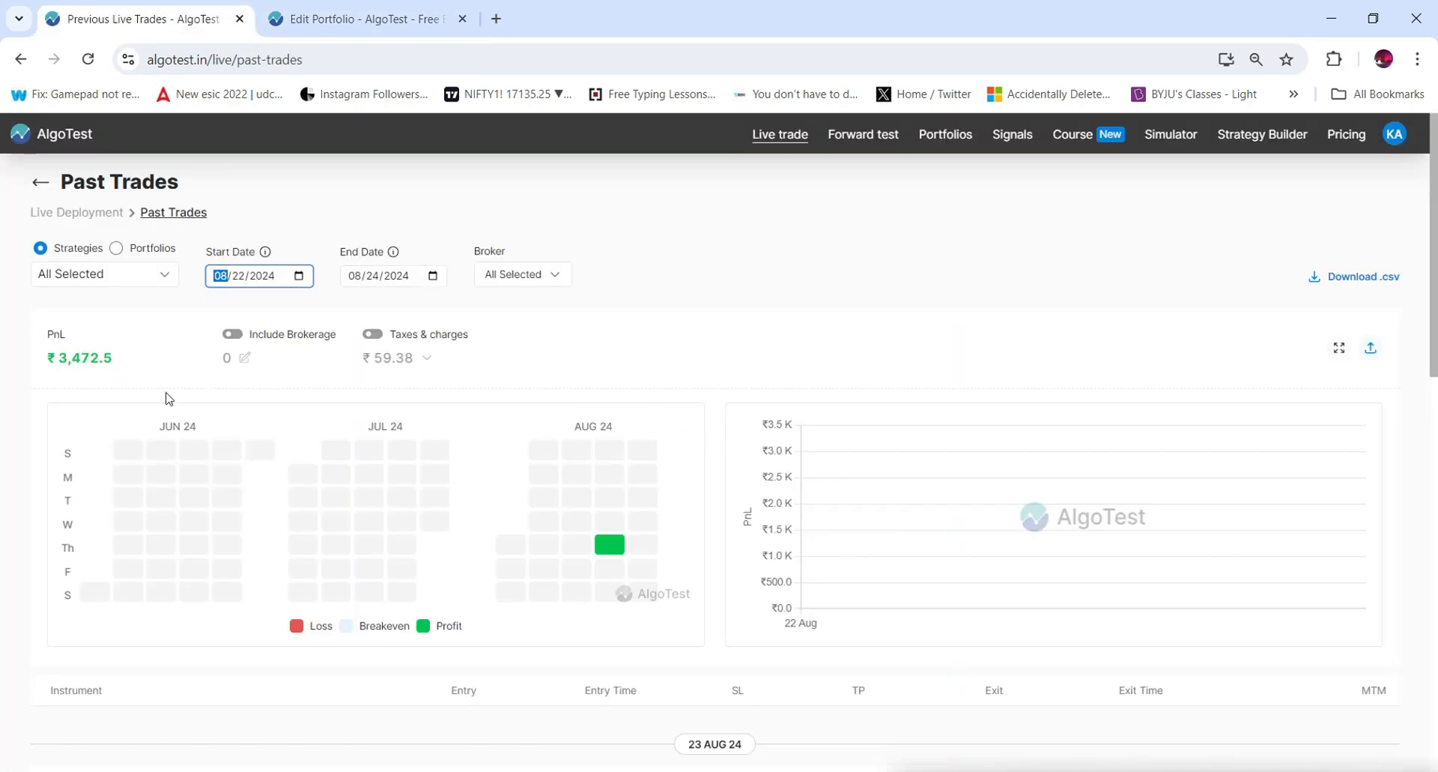
{"action": "left_click", "coordinate": [125, 360]}
{"action": "left_click_drag", "start_coordinate": [125, 360], "coordinate": [49, 358]}
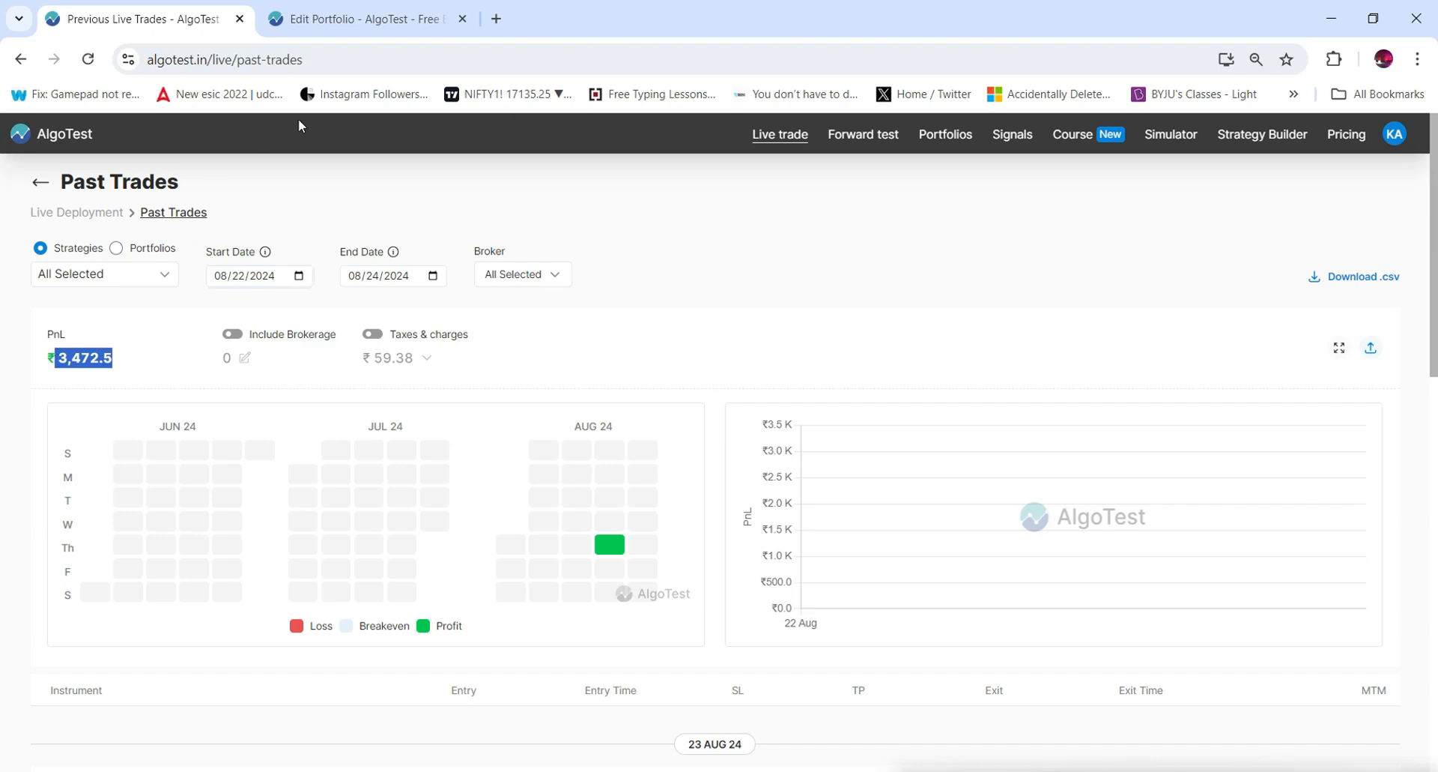
Set the slippage to 0.5% in the overall stats of the portfolio backtest and recalculate the results.
{"action": "left_click", "coordinate": [348, 20]}
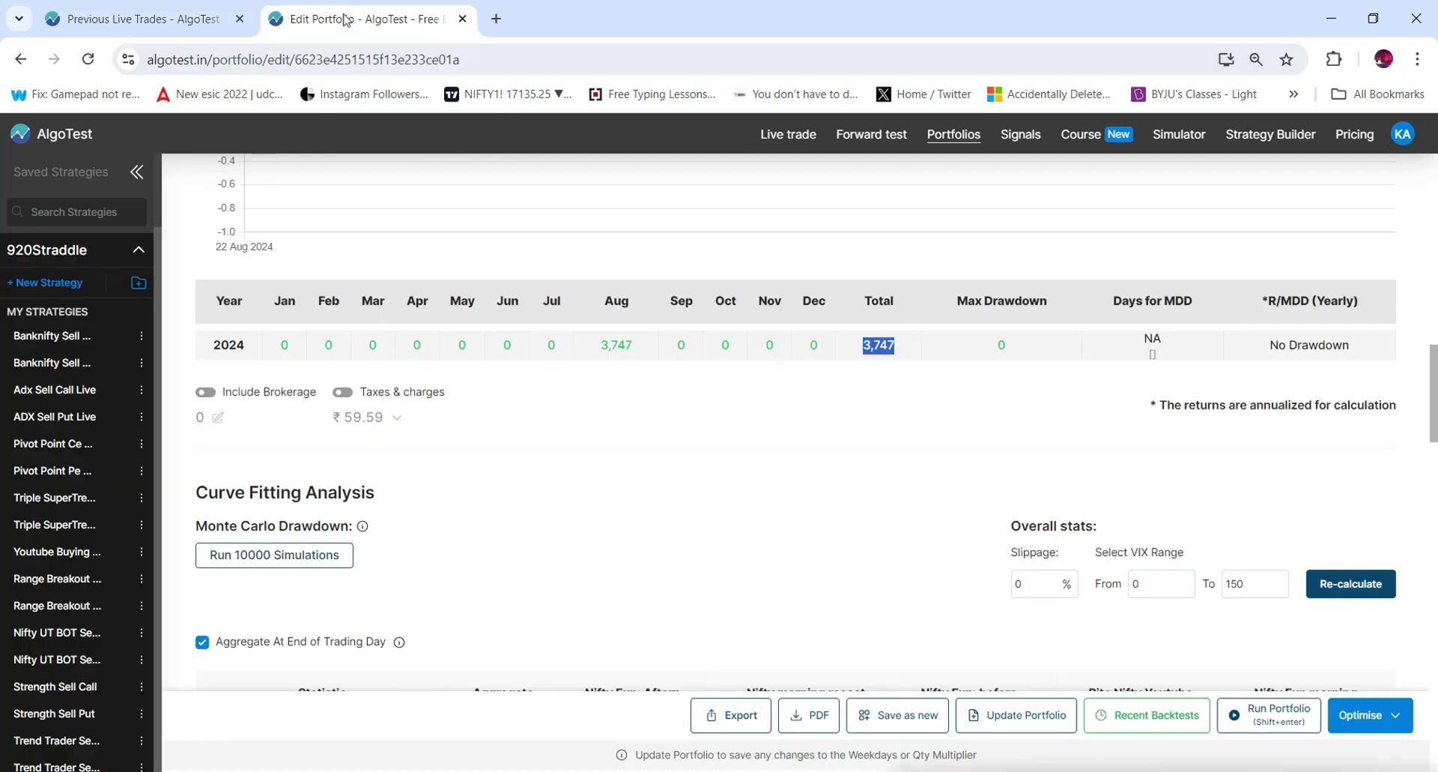
{"action": "left_click", "coordinate": [1030, 572]}
{"action": "type", "text": ".5"}
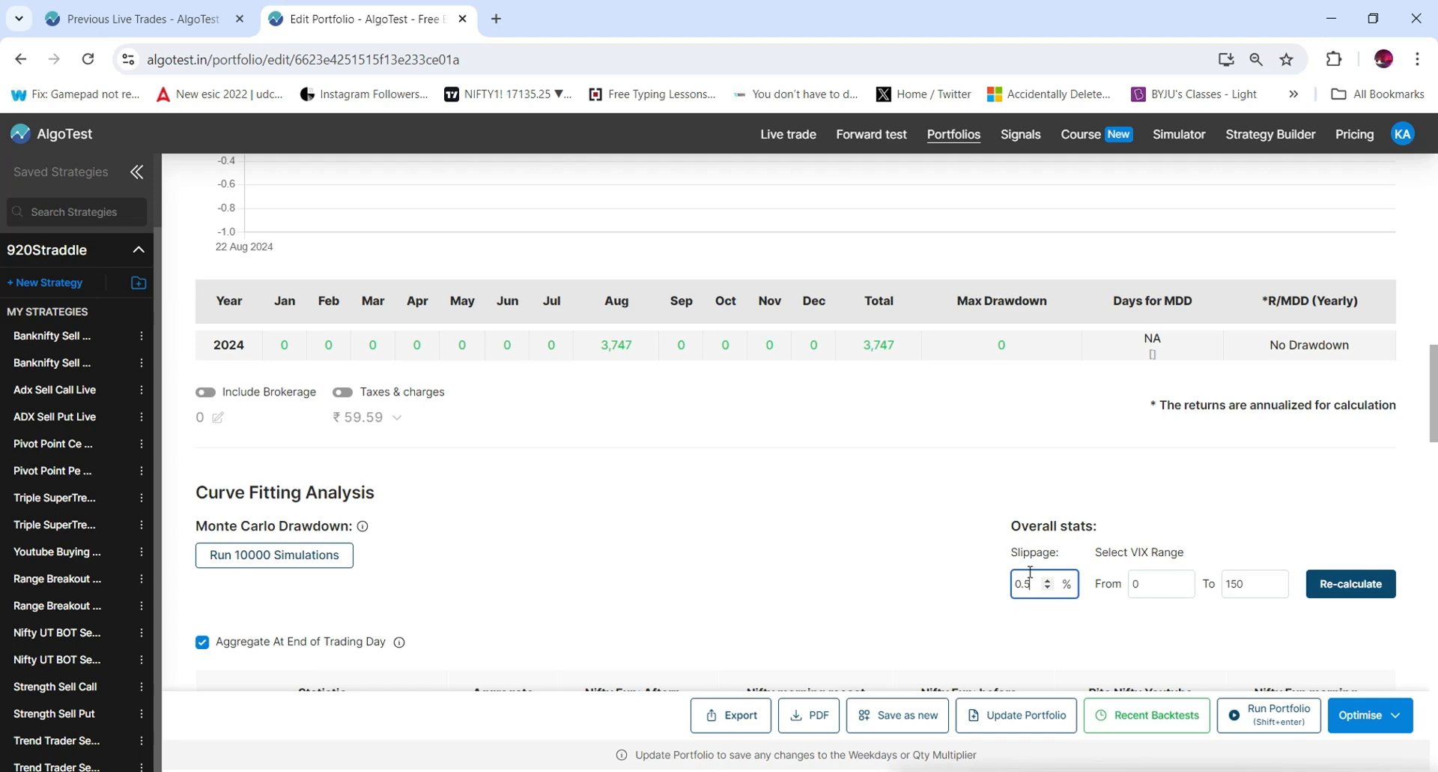
{"action": "left_click", "coordinate": [1320, 587]}
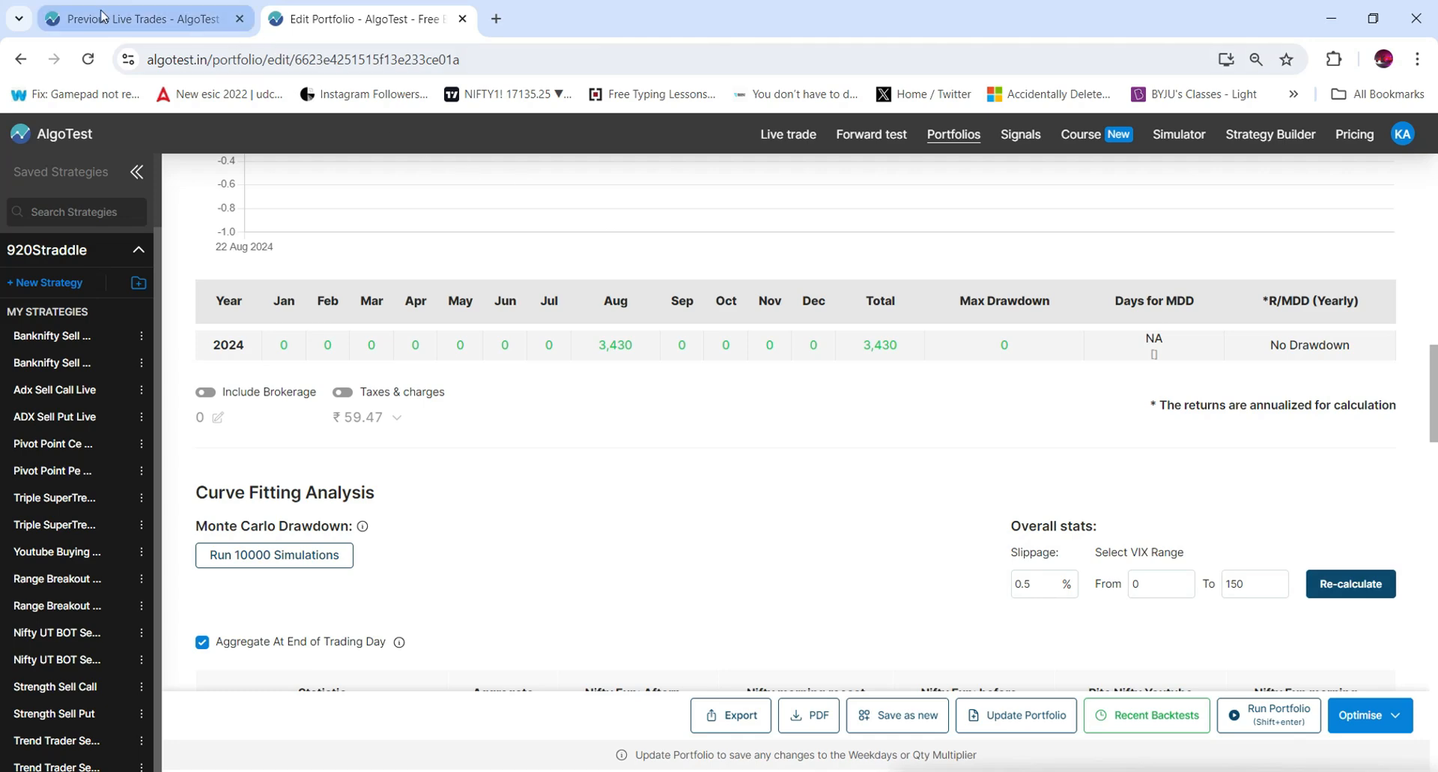
Compare the live past trades' PnL with the slippage-adjusted backtest total, switching between the two browser tabs.
{"action": "left_click", "coordinate": [150, 19]}
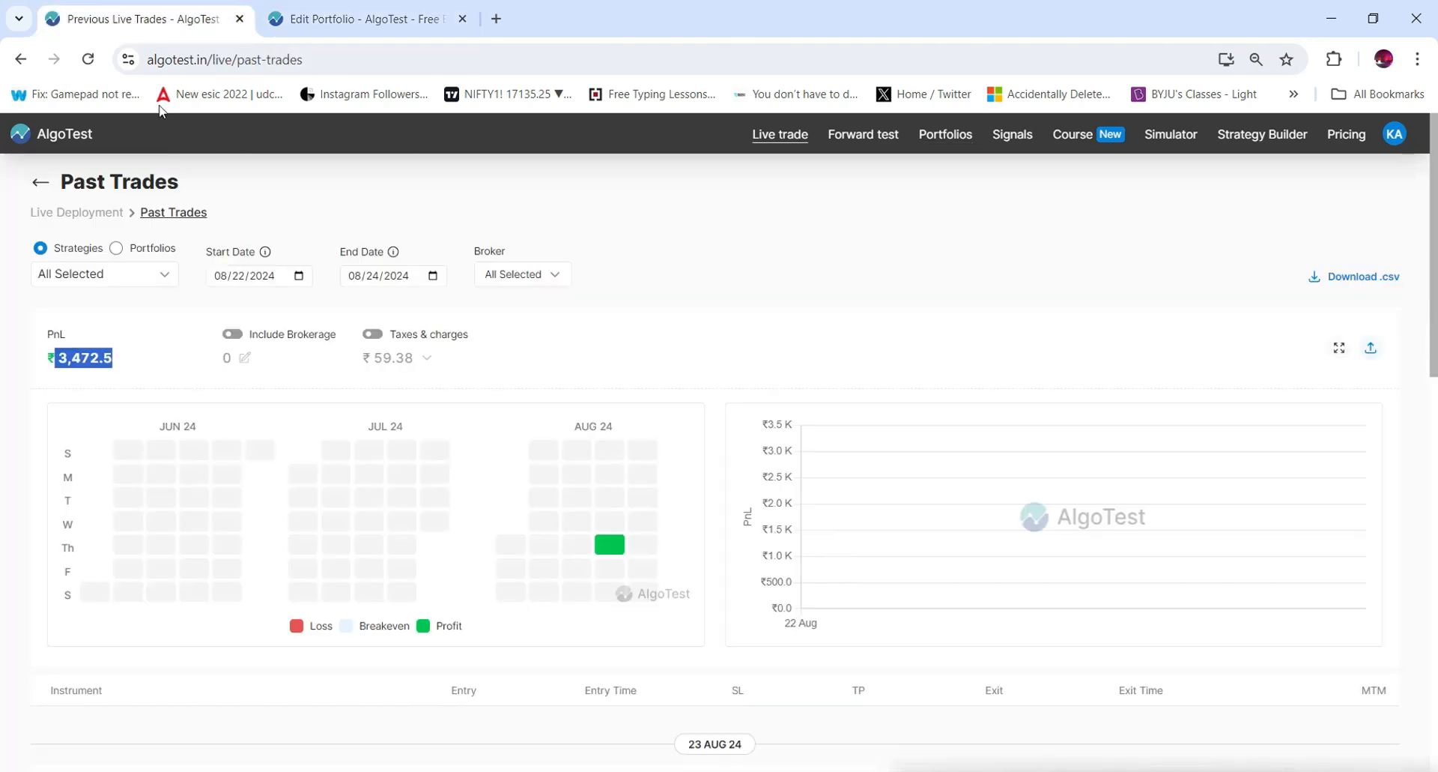
{"action": "left_click", "coordinate": [110, 363]}
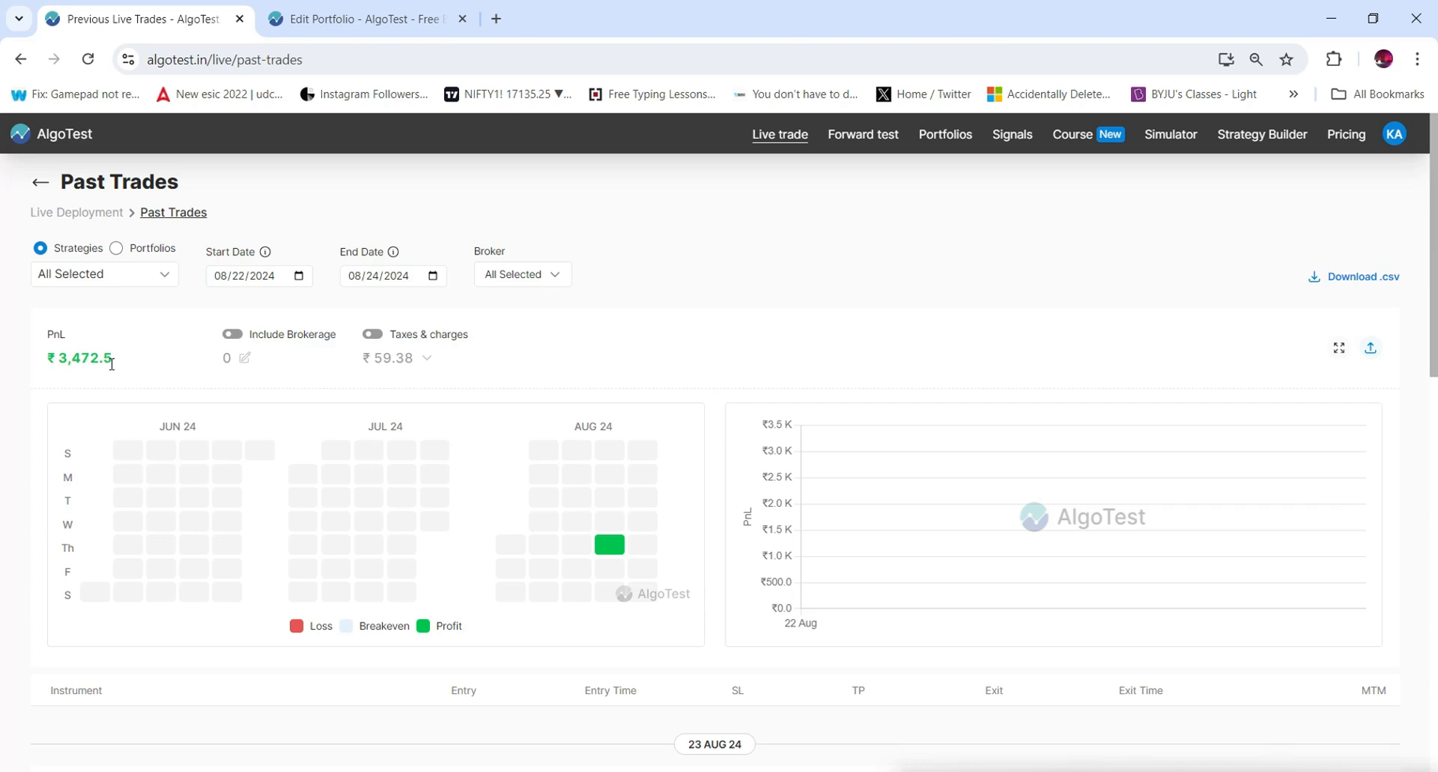
{"action": "left_click", "coordinate": [346, 23]}
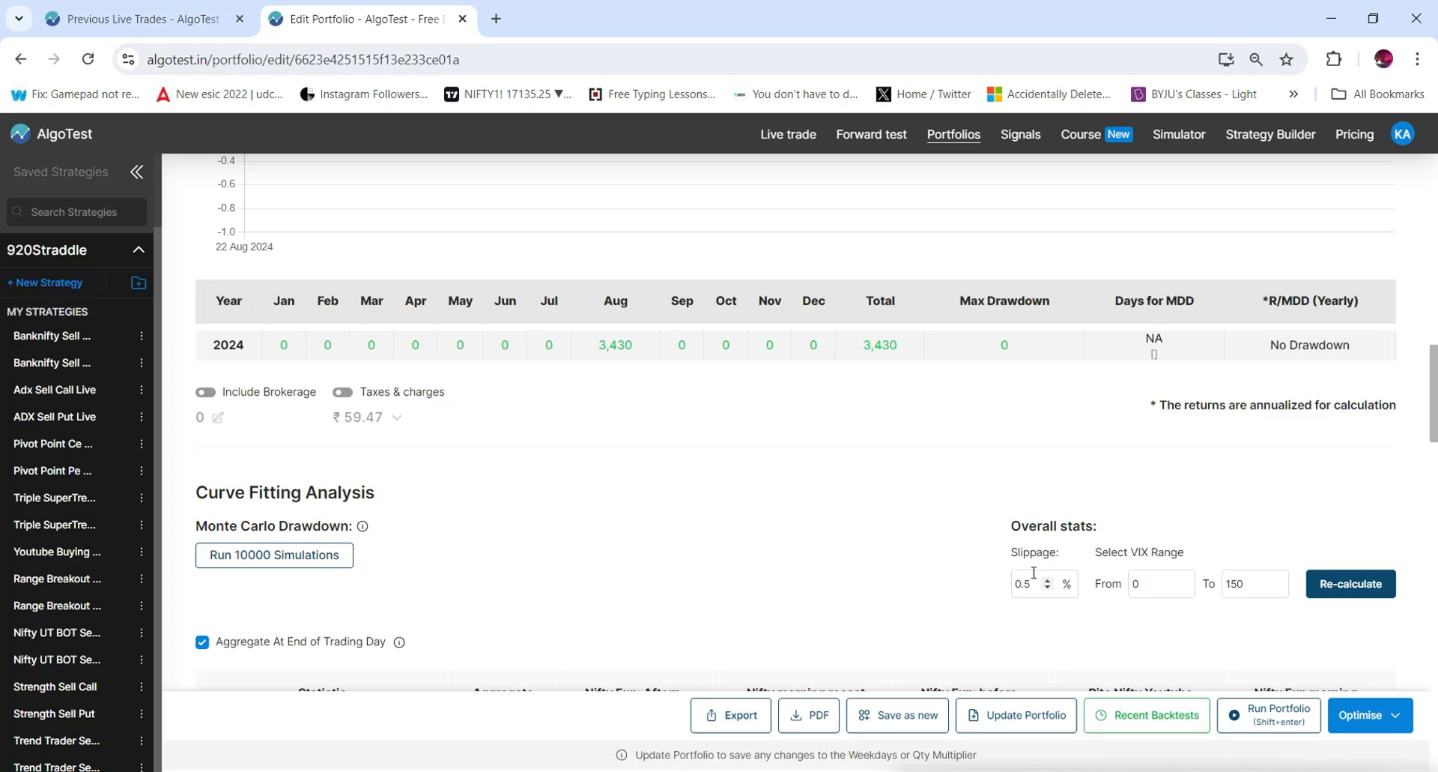
{"action": "left_click", "coordinate": [93, 8]}
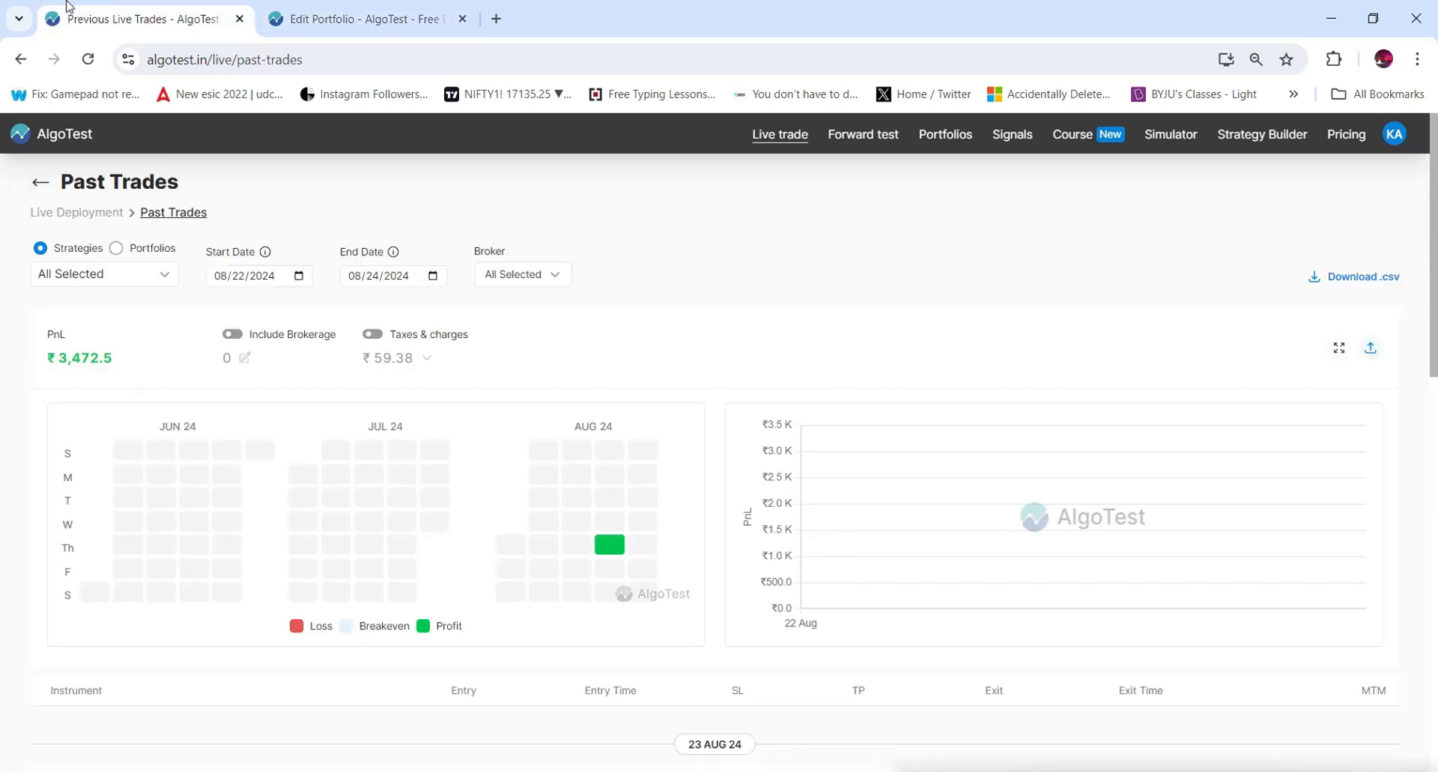
{"action": "left_click", "coordinate": [373, 10]}
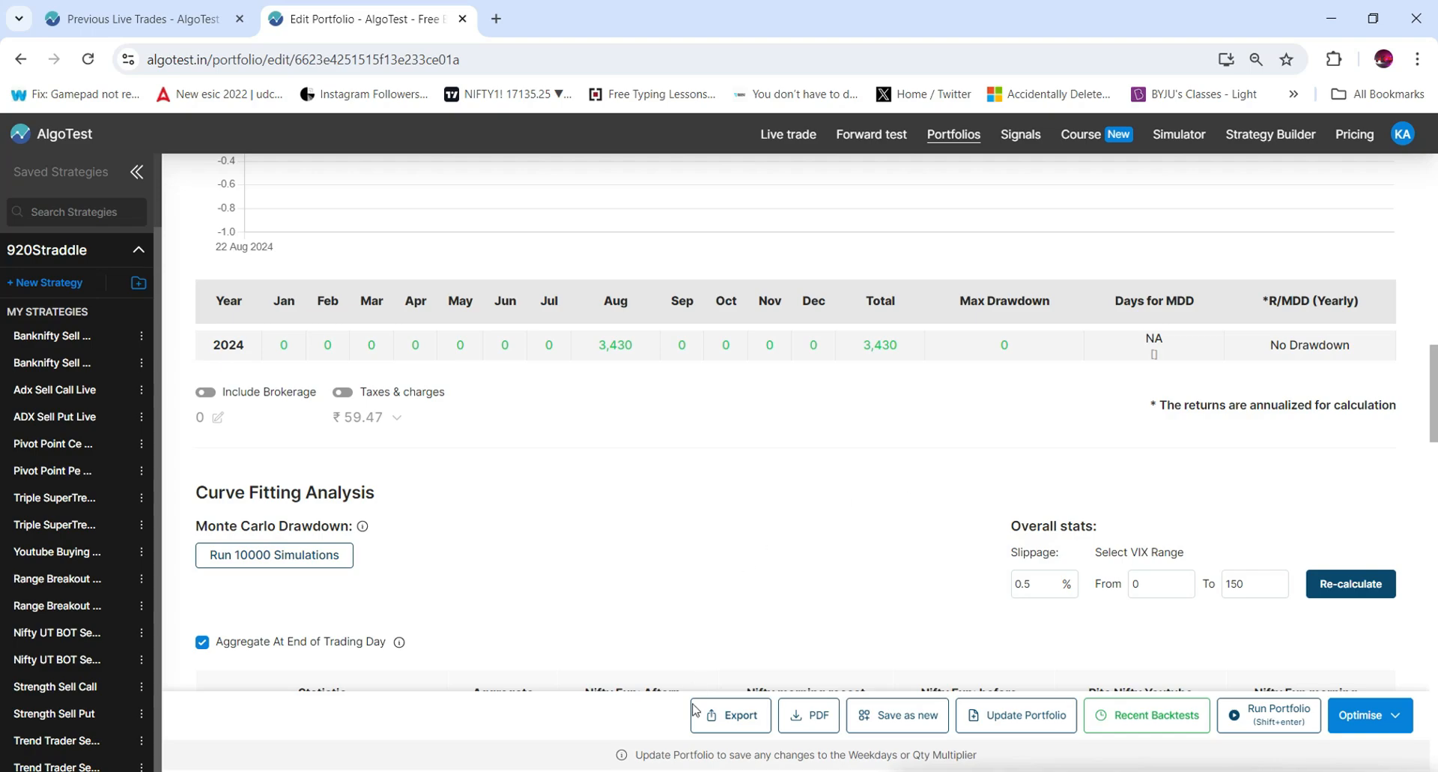
Switch to the PowerPoint presentation, point out the SLIPPAGE item on the "BackTest Not Matching with Live" slide, and return to the browser.
{"action": "left_click", "coordinate": [712, 770]}
{"action": "left_click", "coordinate": [791, 259]}
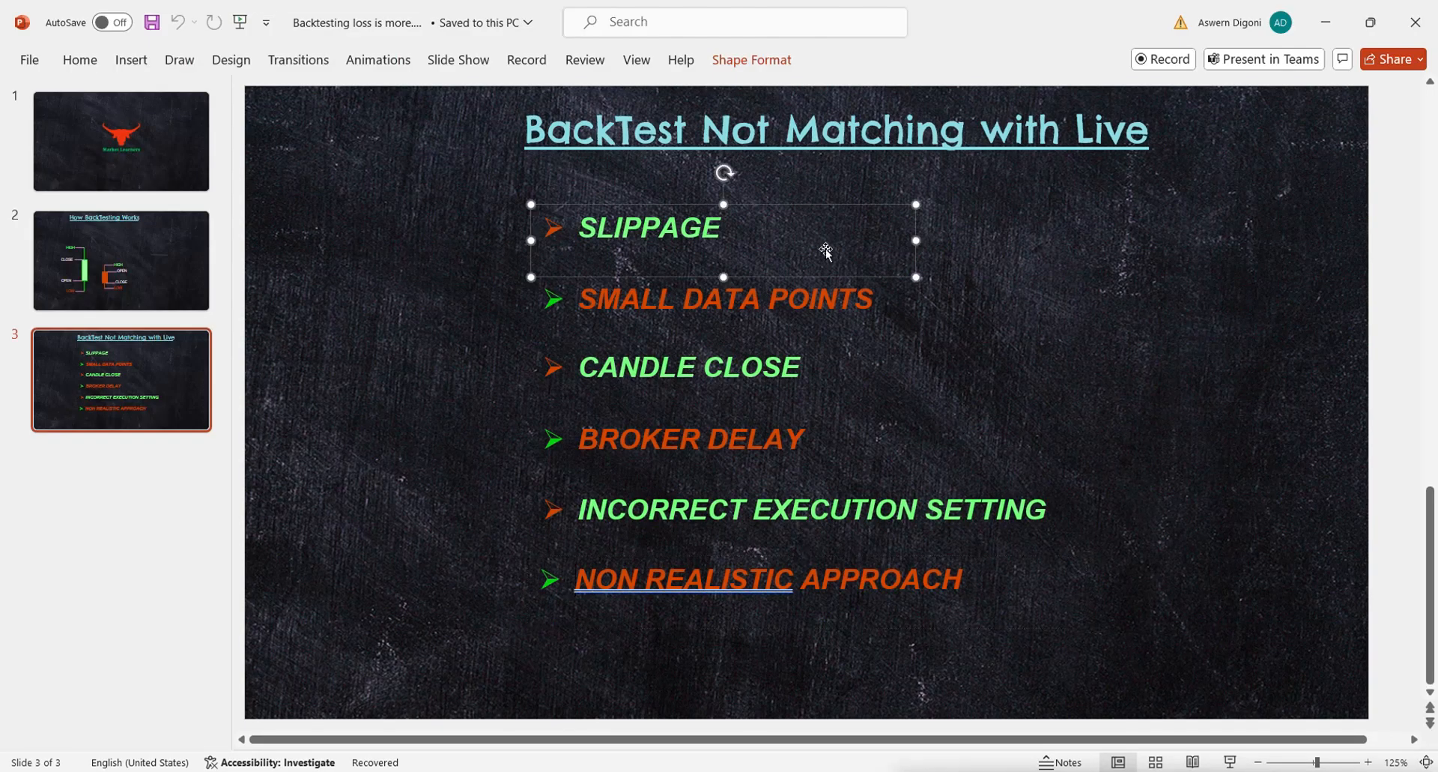
{"action": "left_click", "coordinate": [542, 329]}
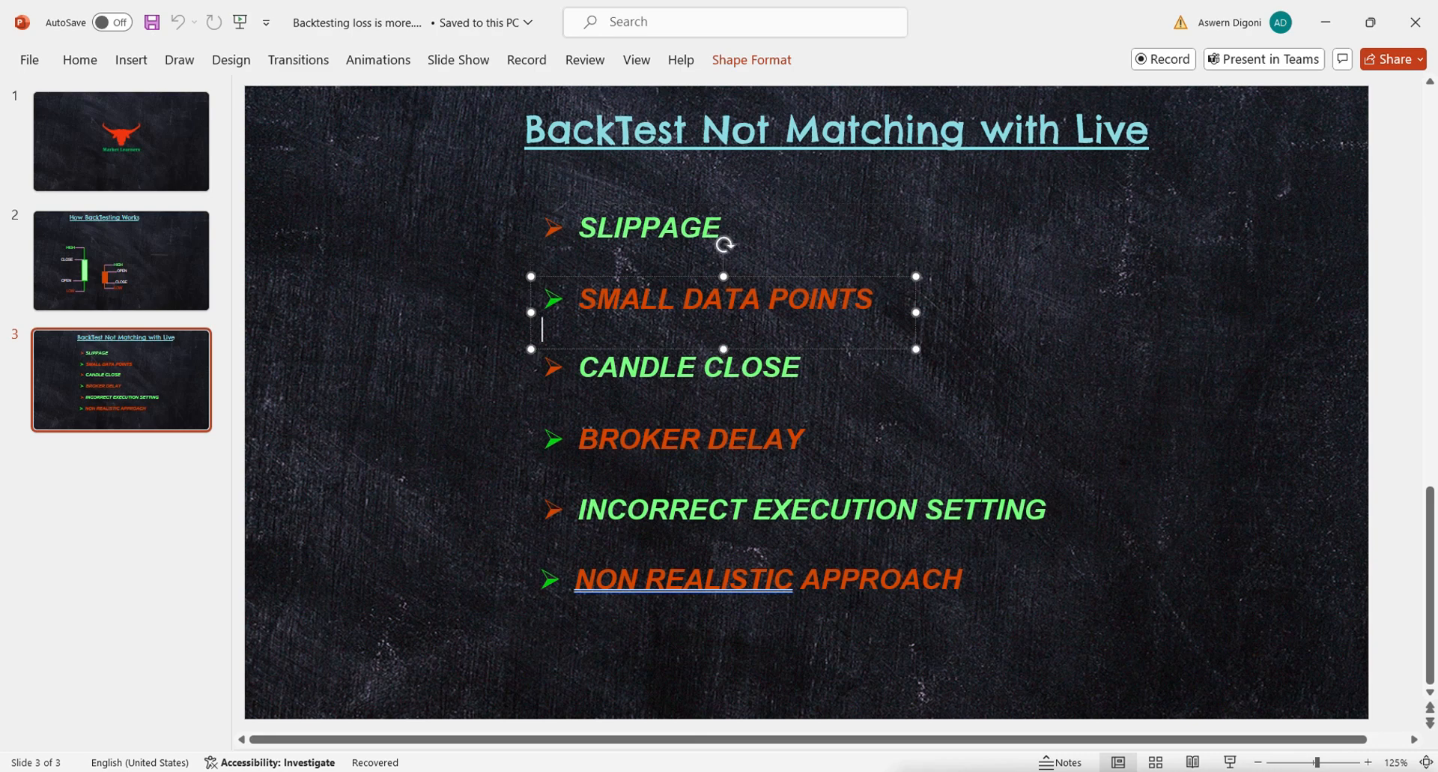
{"action": "left_click", "coordinate": [659, 227]}
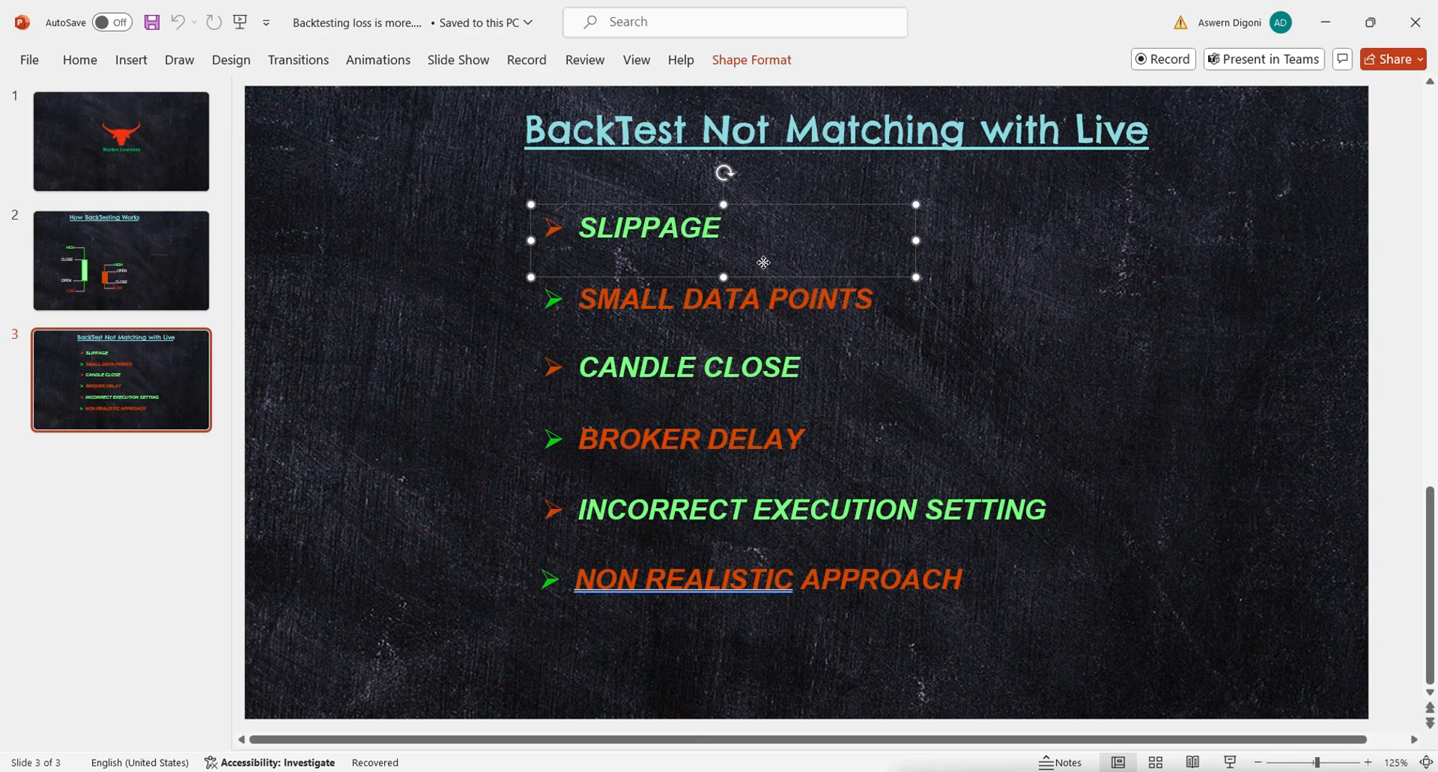
{"action": "left_click", "coordinate": [1049, 283]}
{"action": "left_click", "coordinate": [679, 227]}
{"action": "left_click", "coordinate": [1330, 13]}
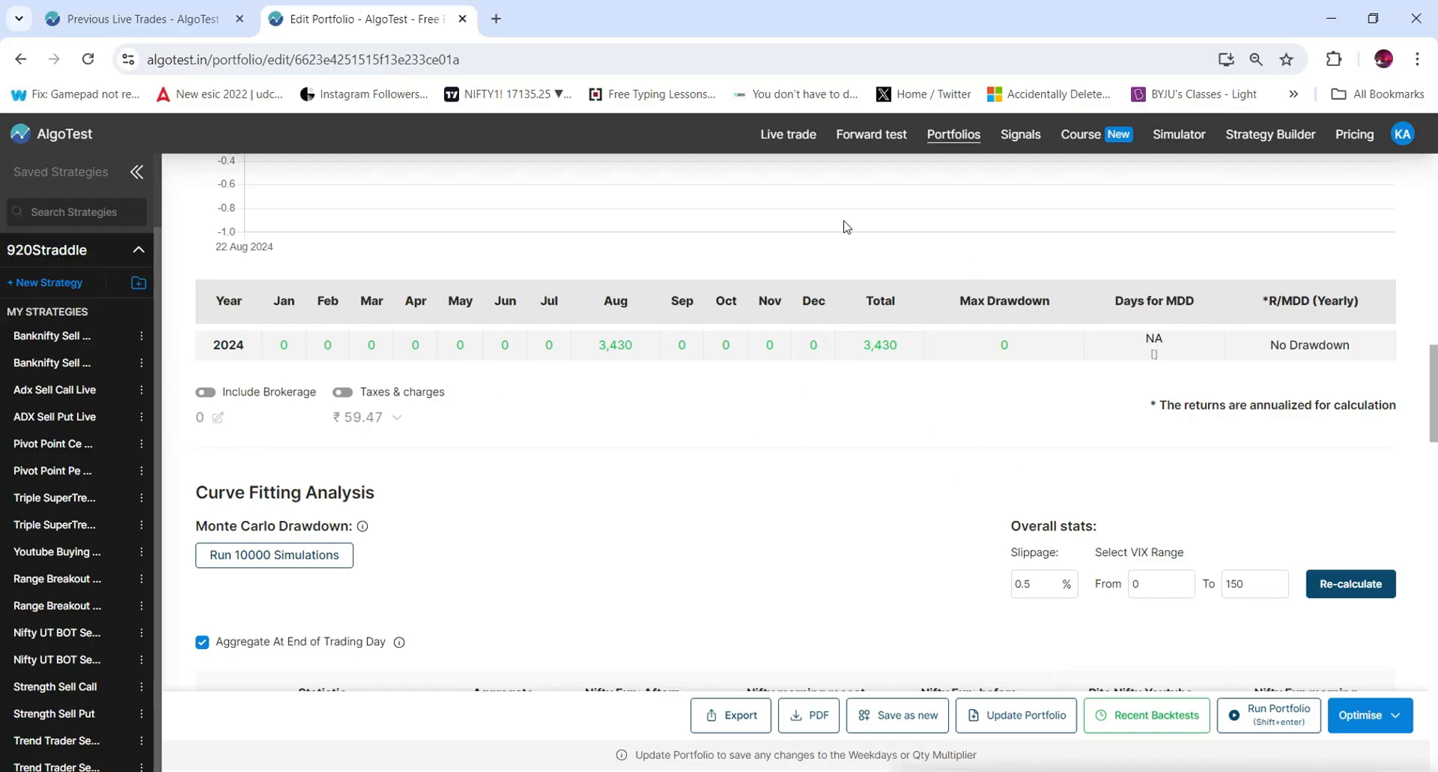
Set the portfolio backtest's start date to 05/01/2024 and run the portfolio again.
{"action": "scroll", "coordinate": [854, 508], "scroll_direction": "up", "scroll_amount": 15}
{"action": "scroll", "coordinate": [802, 479], "scroll_direction": "down", "scroll_amount": 4}
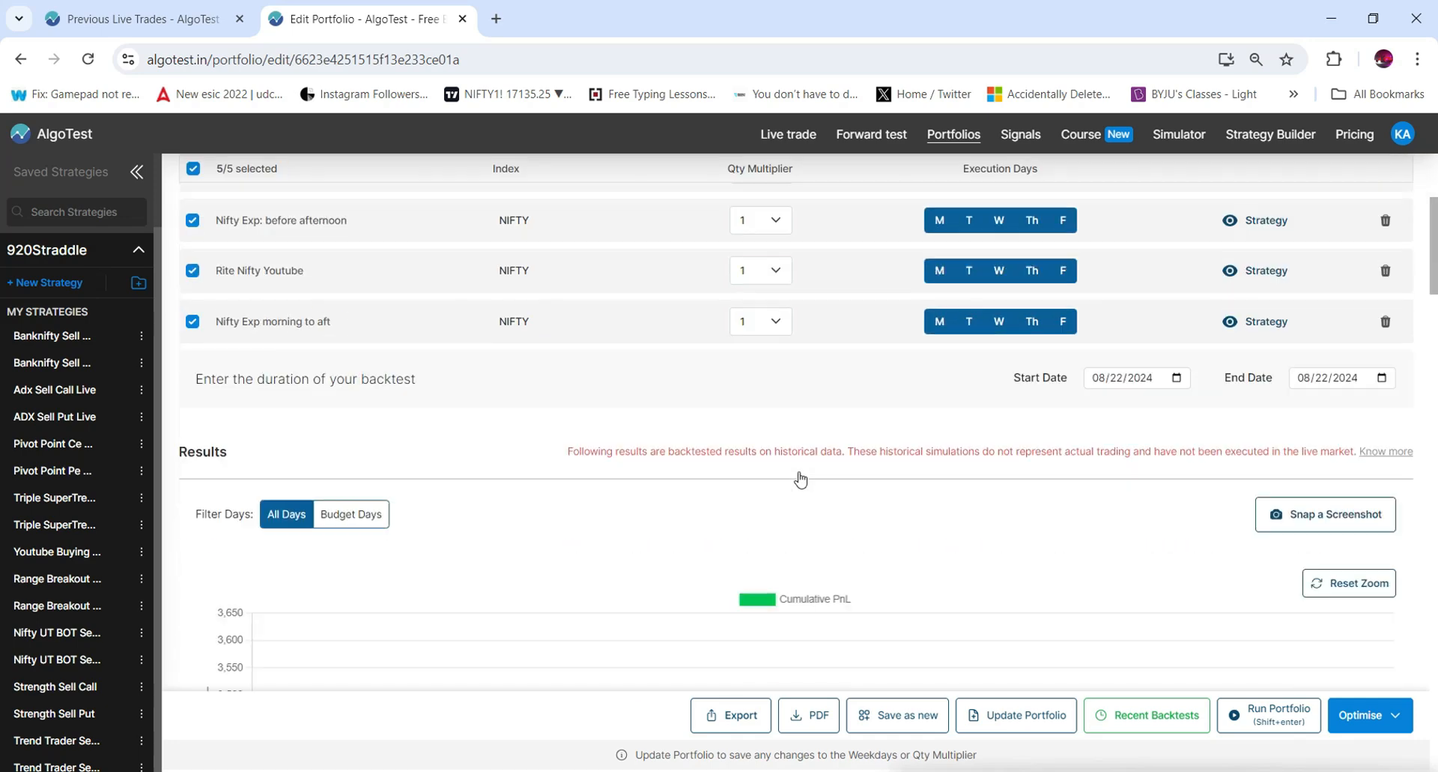
{"action": "left_click", "coordinate": [1177, 378]}
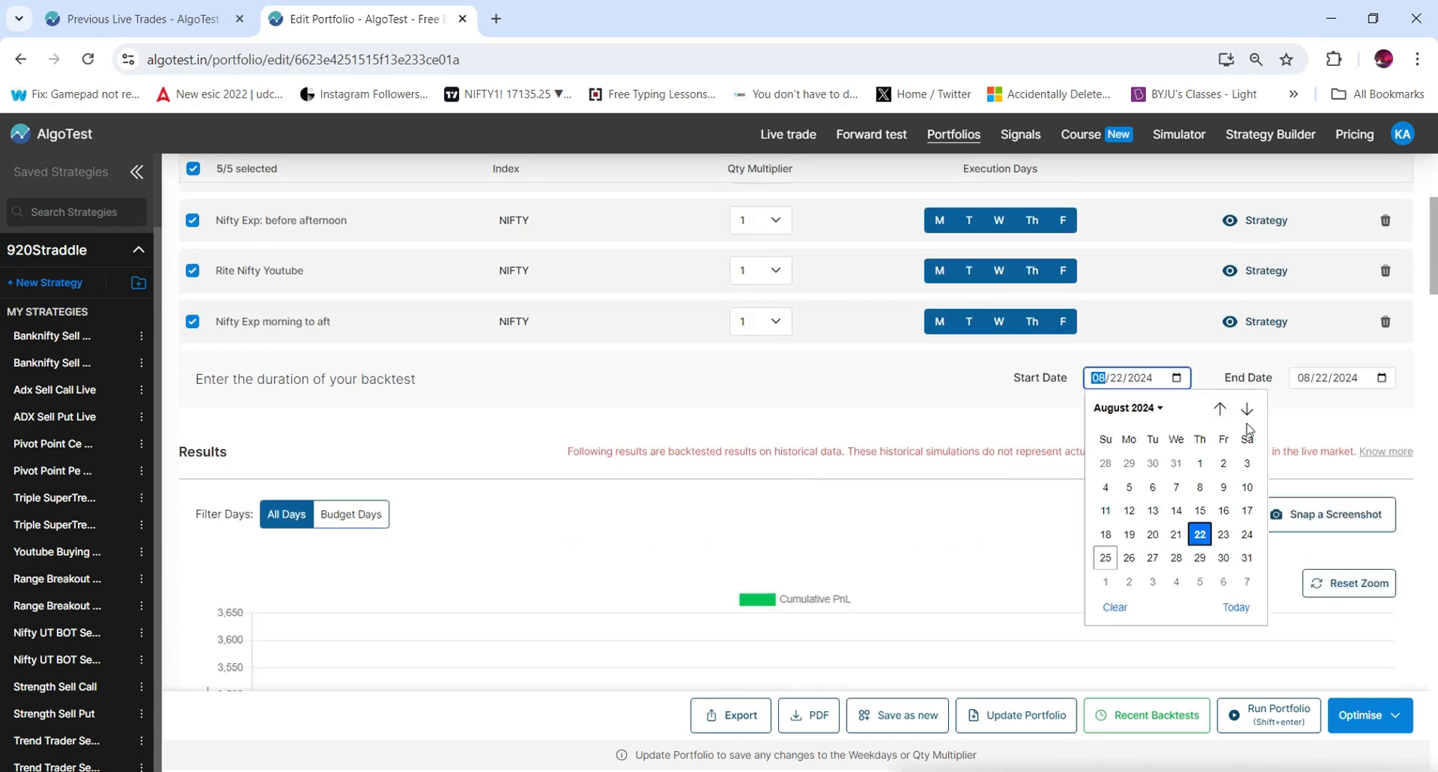
{"action": "left_click", "coordinate": [1219, 408]}
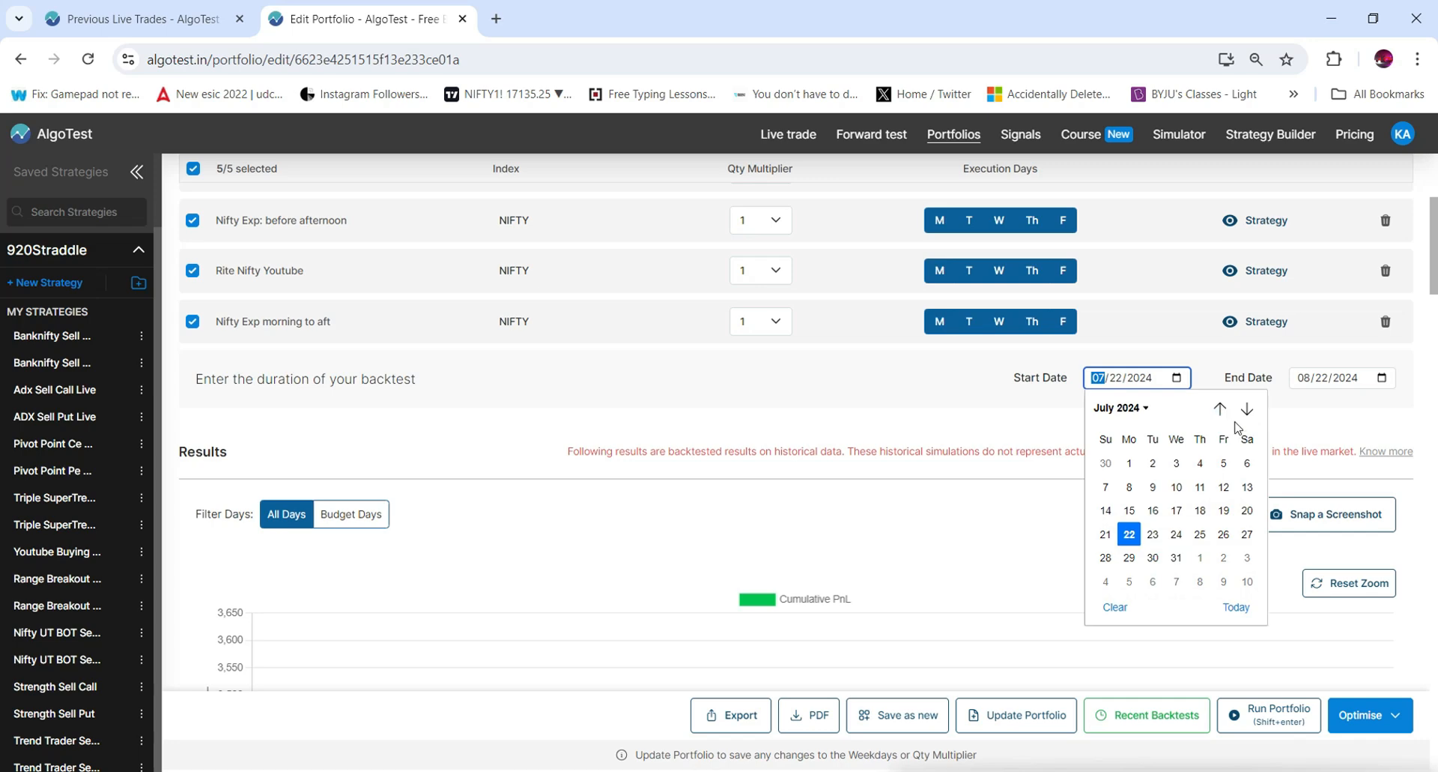
{"action": "left_click", "coordinate": [1219, 408]}
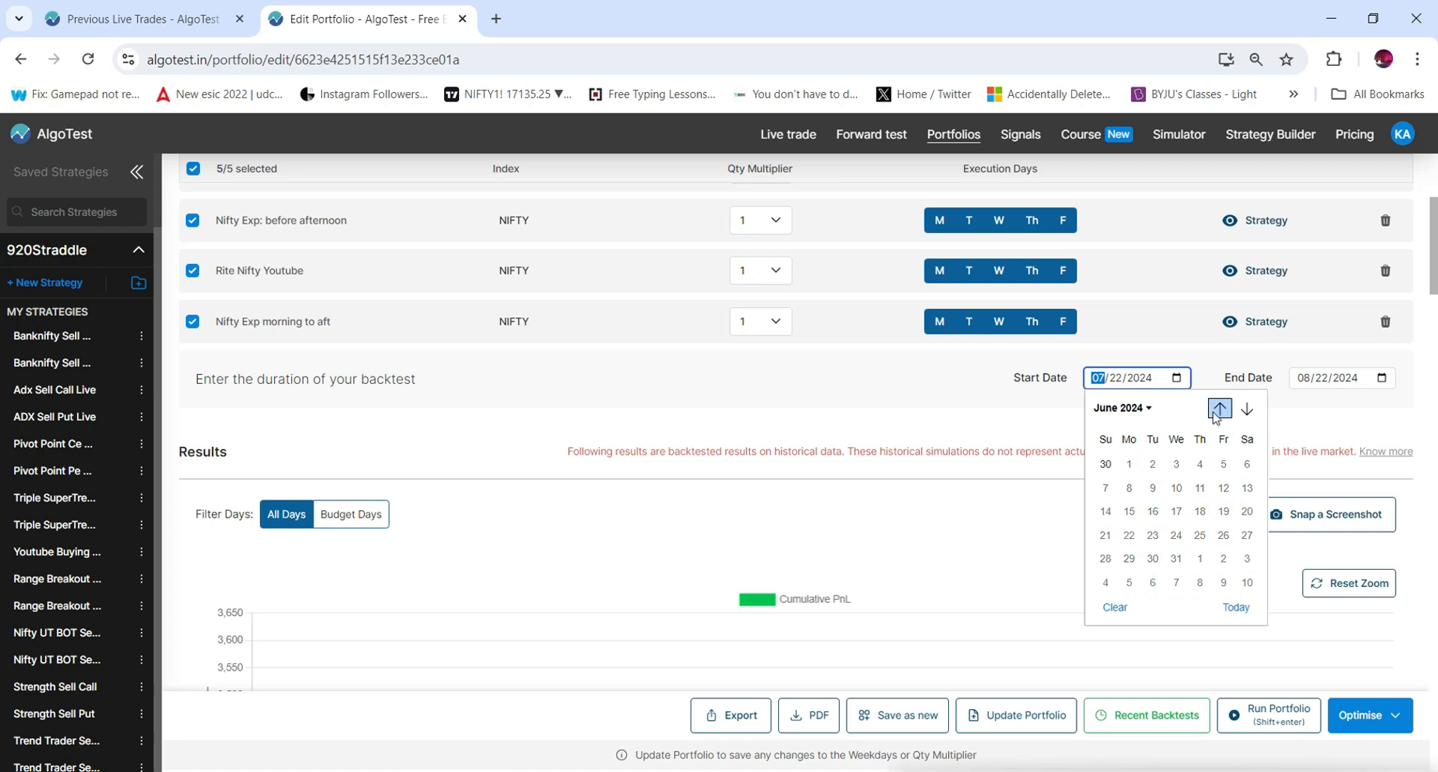
{"action": "left_click", "coordinate": [1220, 408]}
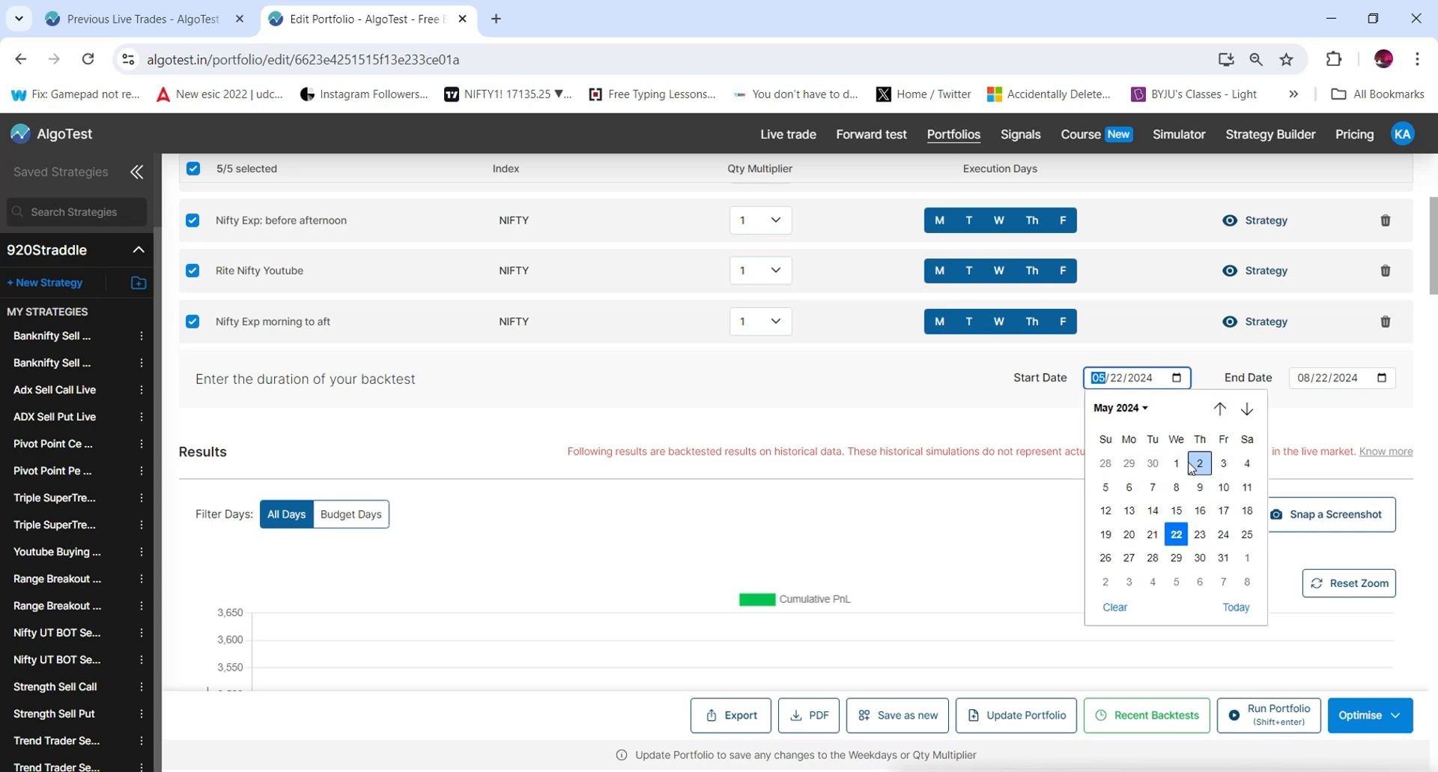
{"action": "left_click", "coordinate": [1176, 463]}
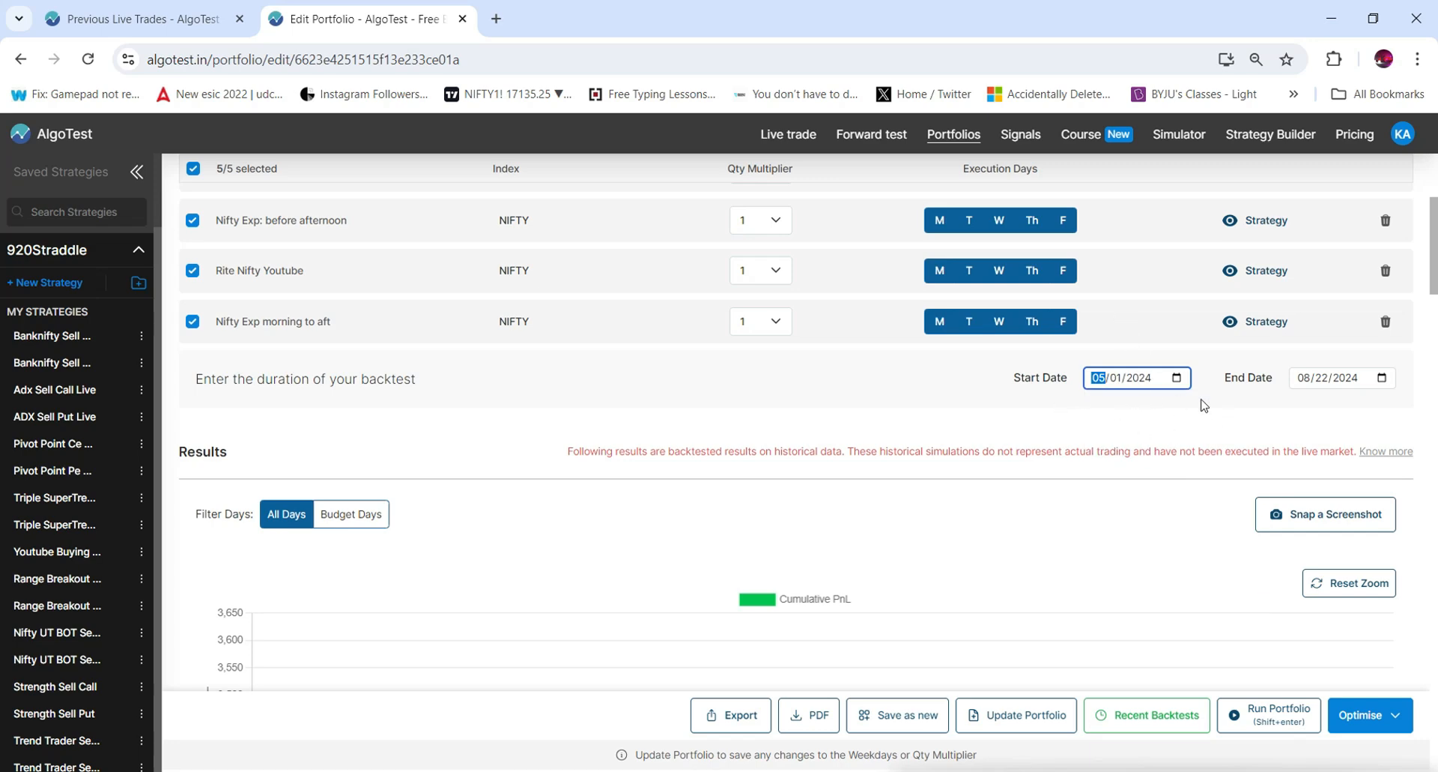
{"action": "left_click", "coordinate": [1176, 377]}
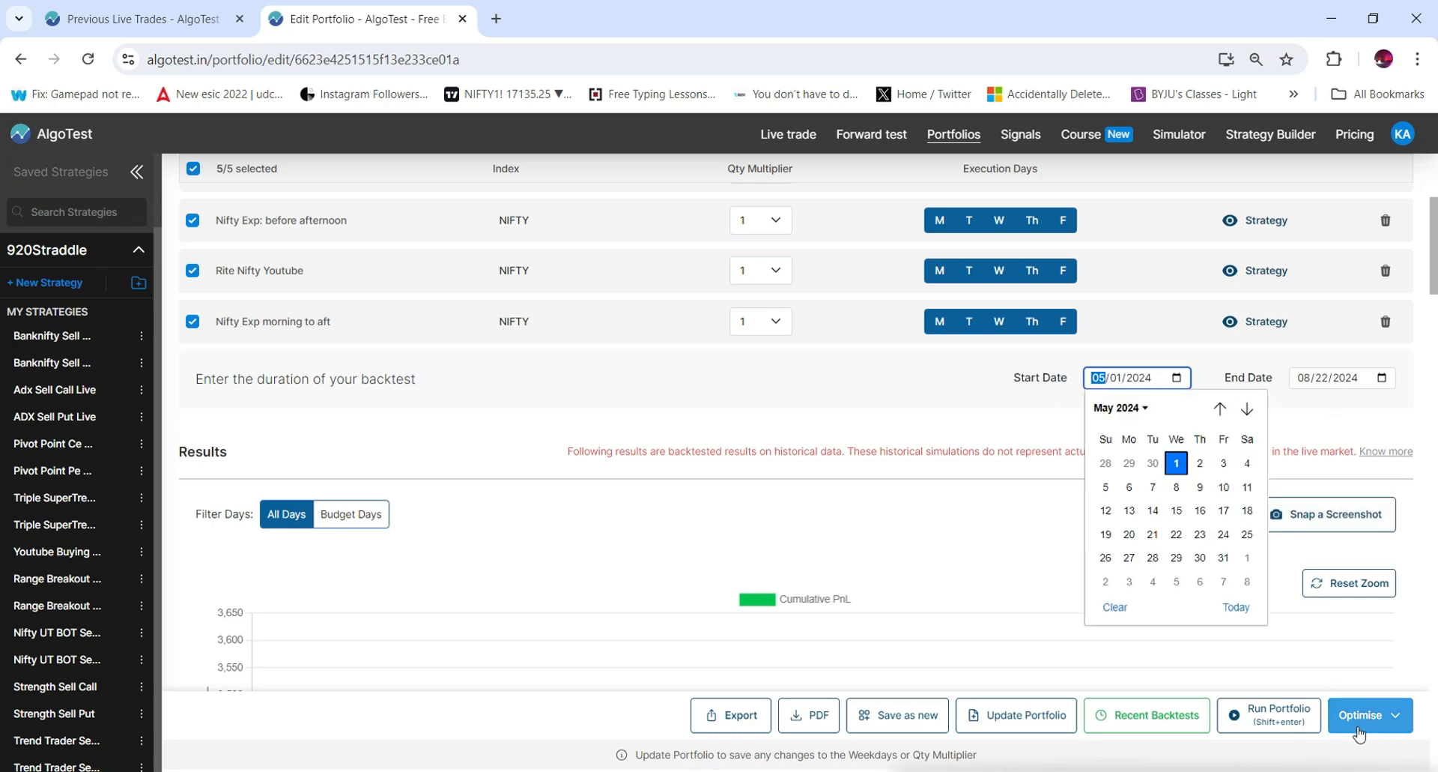
{"action": "left_click", "coordinate": [1268, 715]}
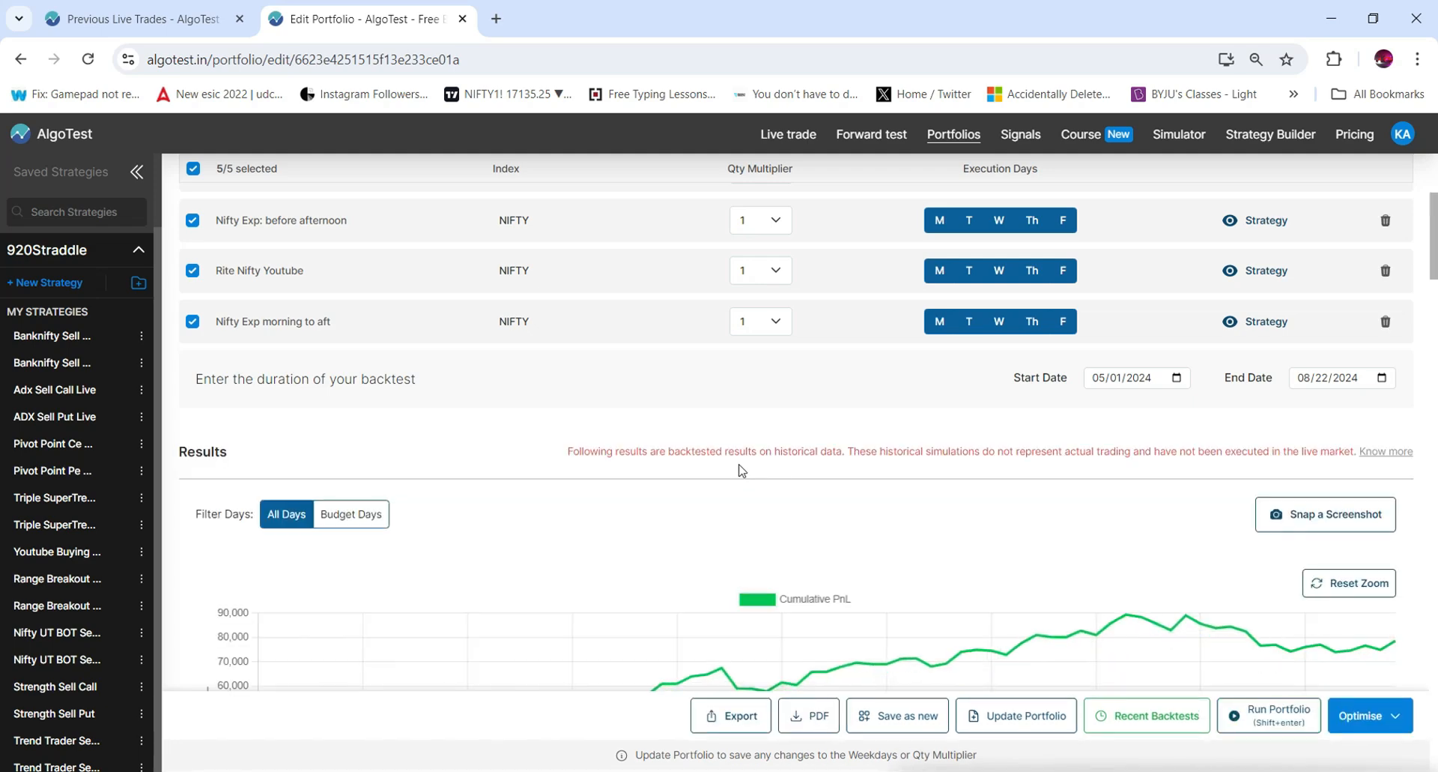
Highlight the 2024 total in the new backtest results, set the slippage to 0.5% and recalculate.
{"action": "scroll", "coordinate": [740, 472], "scroll_direction": "down", "scroll_amount": 15}
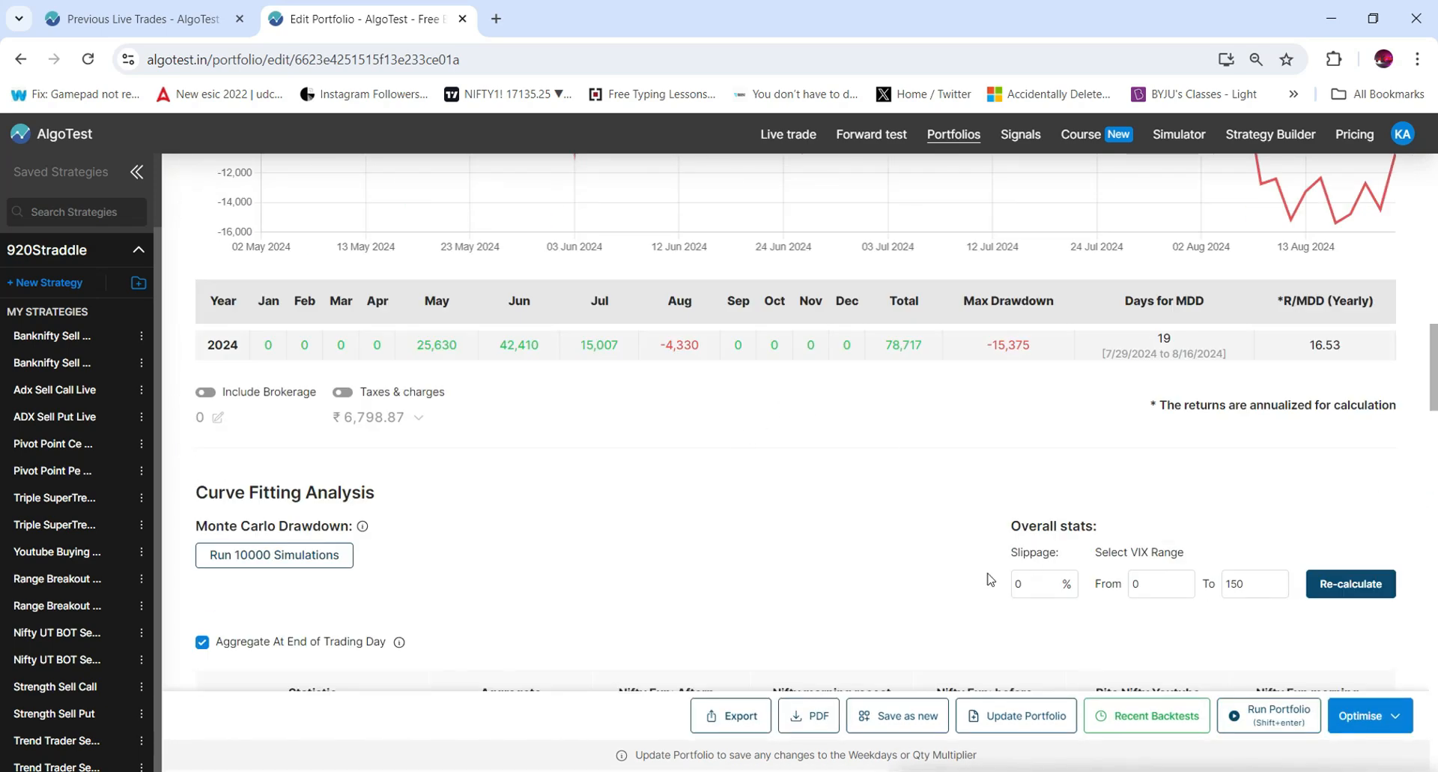
{"action": "left_click", "coordinate": [1026, 582]}
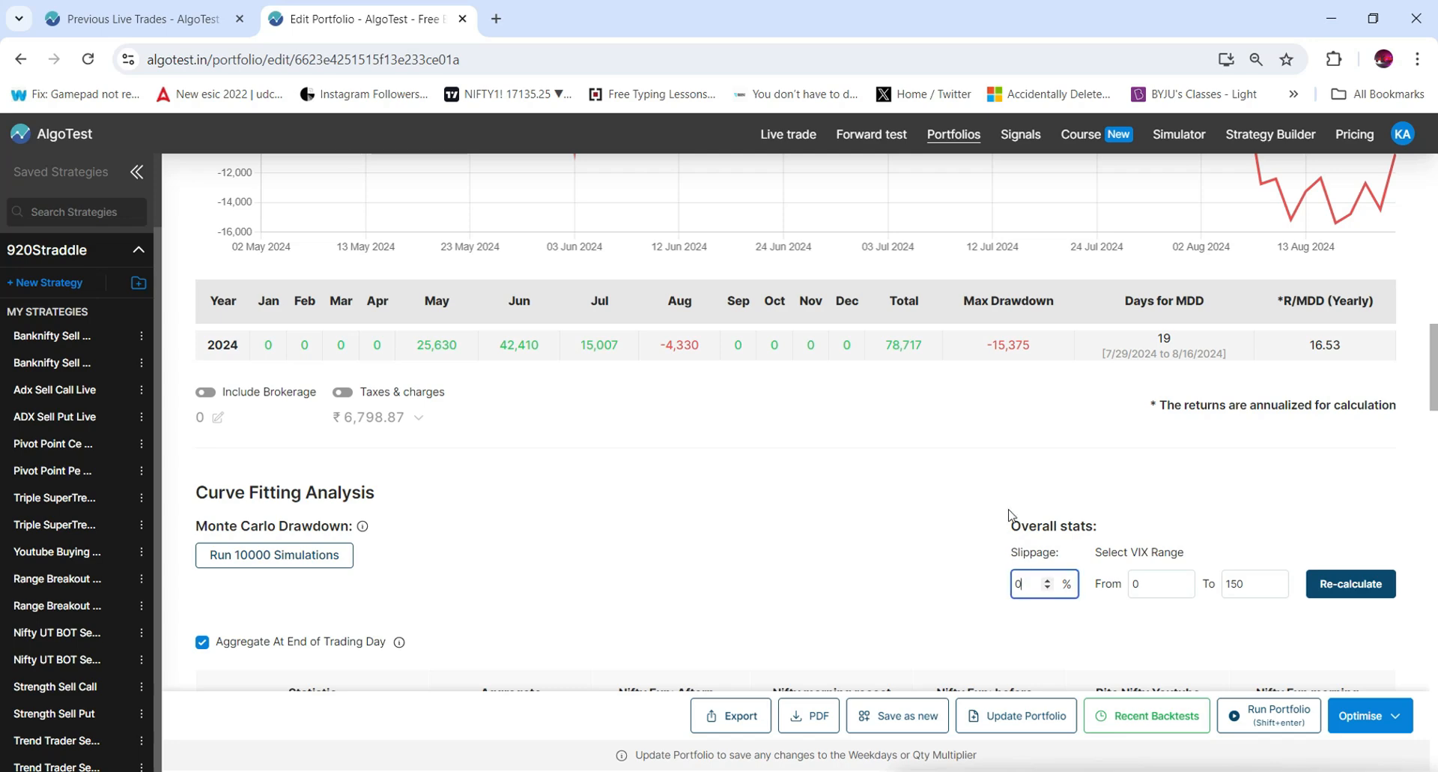
{"action": "left_click_drag", "start_coordinate": [926, 346], "coordinate": [882, 352]}
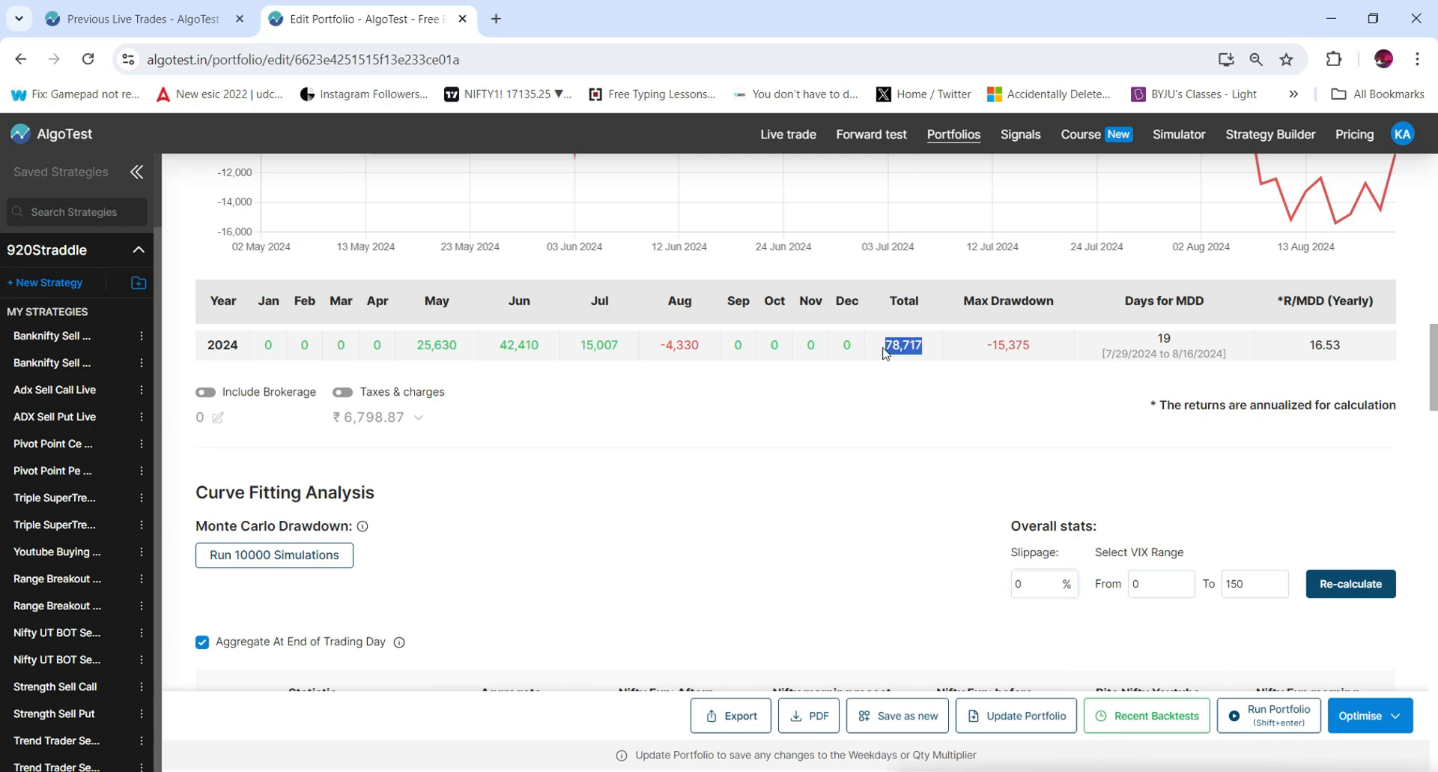
{"action": "left_click", "coordinate": [907, 422]}
{"action": "left_click", "coordinate": [1023, 574]}
{"action": "type", "text": ".5"}
{"action": "left_click", "coordinate": [1349, 577]}
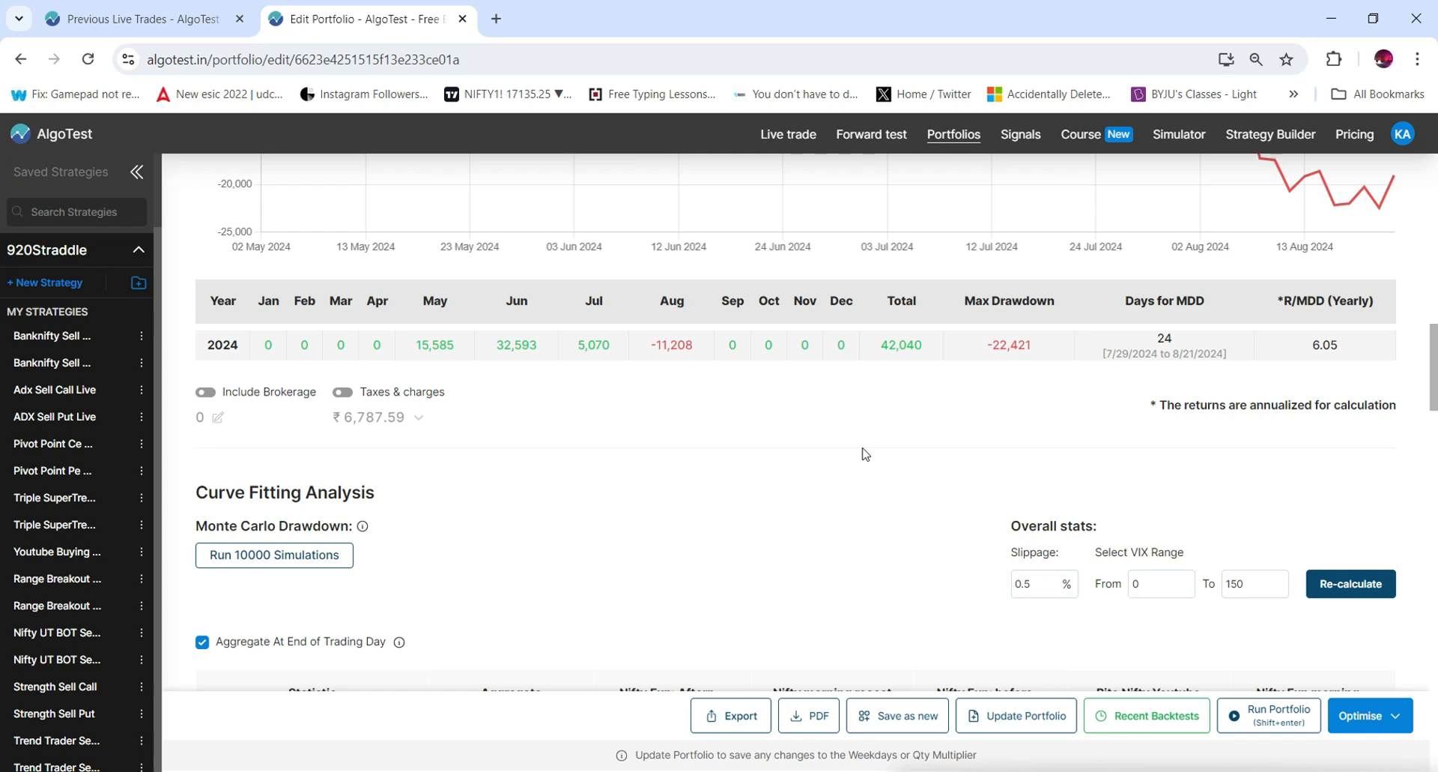
Set the slippage to 1% in the overall stats and recalculate the portfolio results.
{"action": "left_click_drag", "start_coordinate": [1040, 579], "coordinate": [983, 588]}
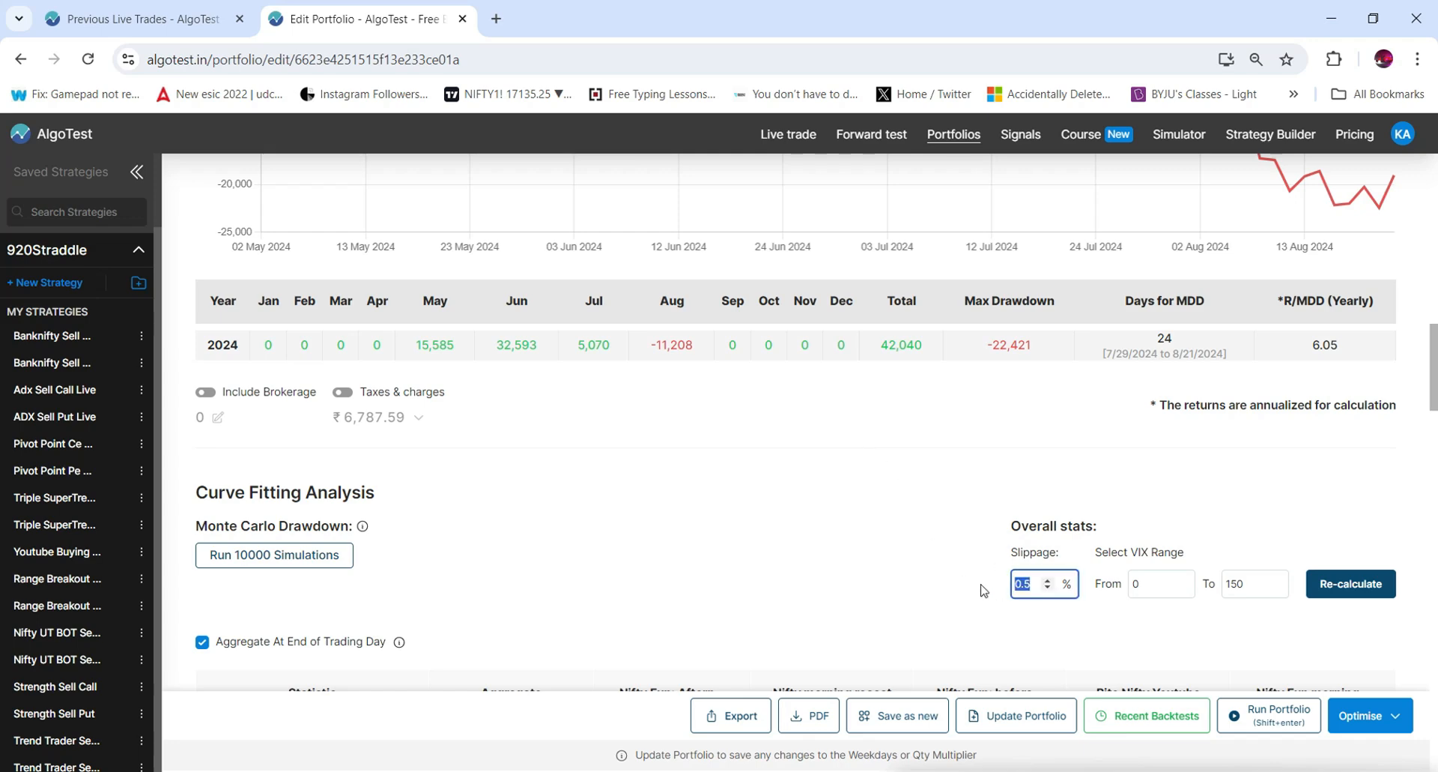
{"action": "type", "text": "1"}
{"action": "key", "text": "Return"}
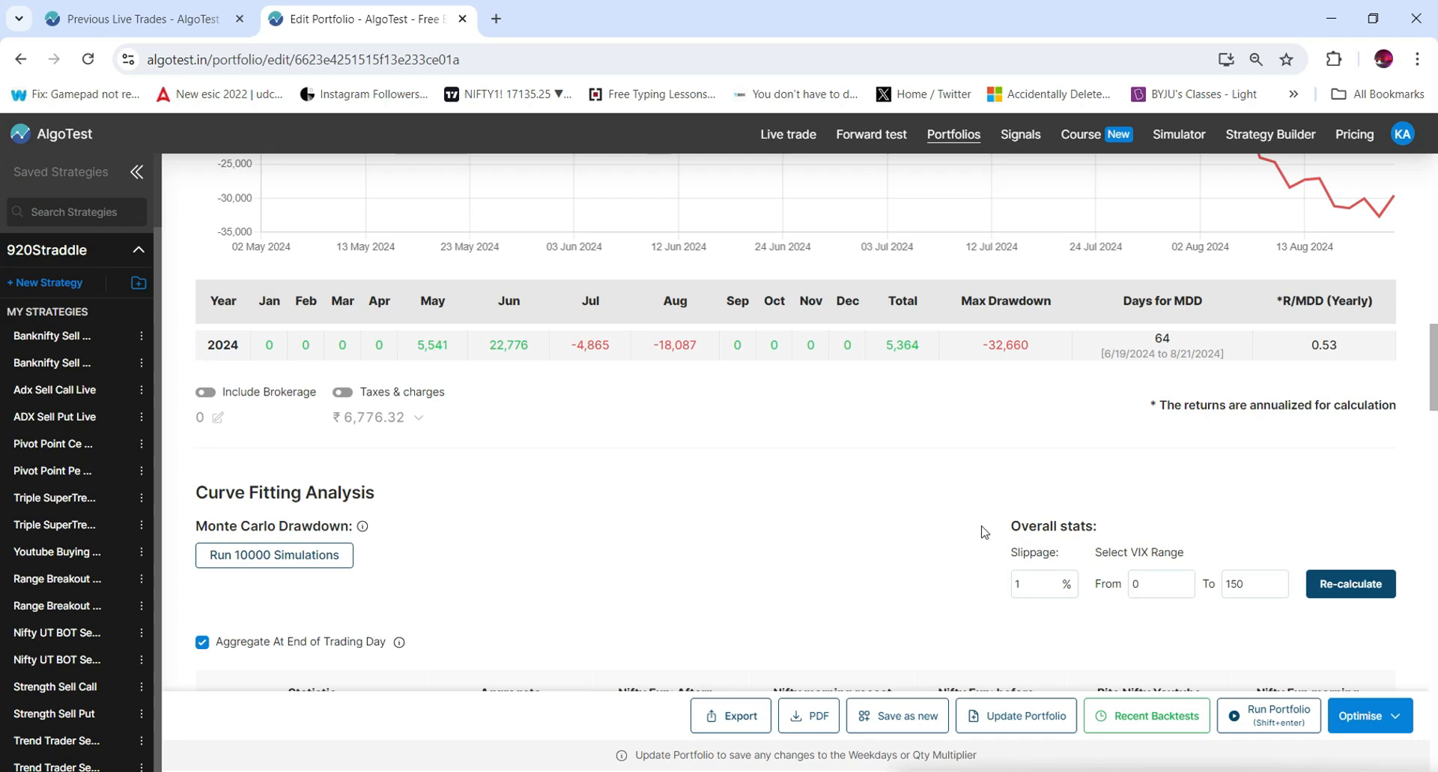
Enter 0.5% in the slippage setting without recalculating and highlight the value.
{"action": "left_click", "coordinate": [1027, 590]}
{"action": "key", "text": "BackSpace"}
{"action": "type", "text": "0.5"}
{"action": "left_click", "coordinate": [970, 496]}
{"action": "double_click", "coordinate": [1038, 584]}
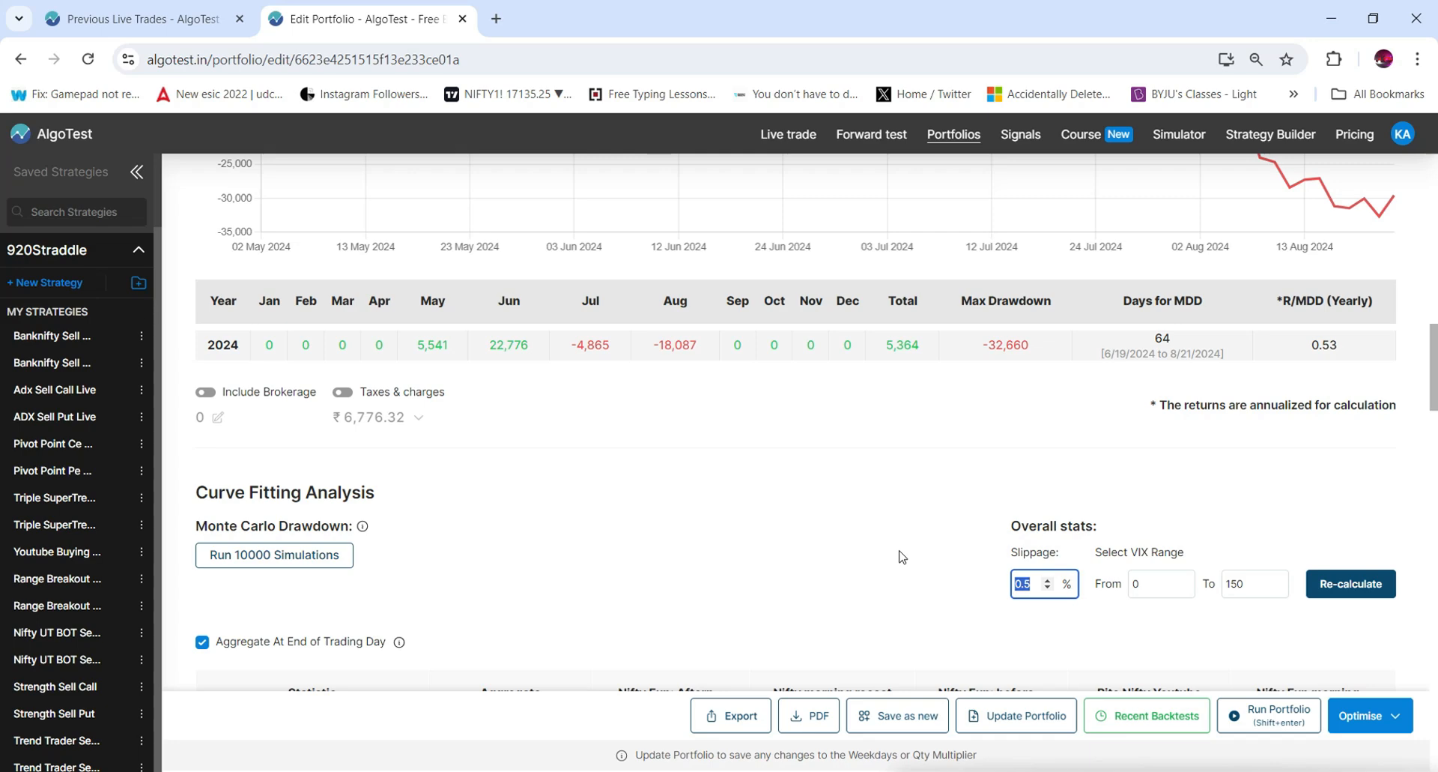
Switch to the PowerPoint presentation, point out the SMALL DATA POINTS item on the slide, and return to the browser.
{"action": "left_click", "coordinate": [793, 771]}
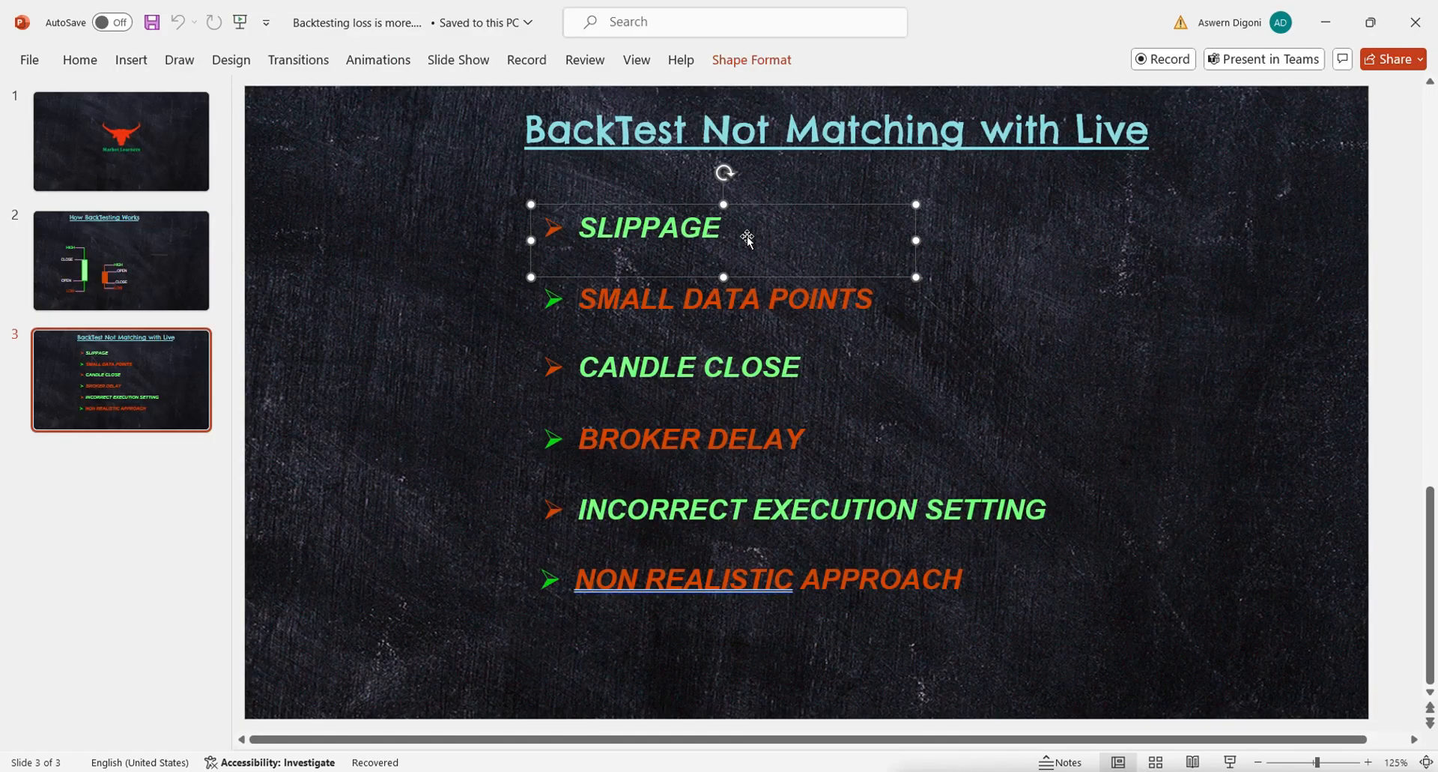
{"action": "left_click", "coordinate": [1007, 242]}
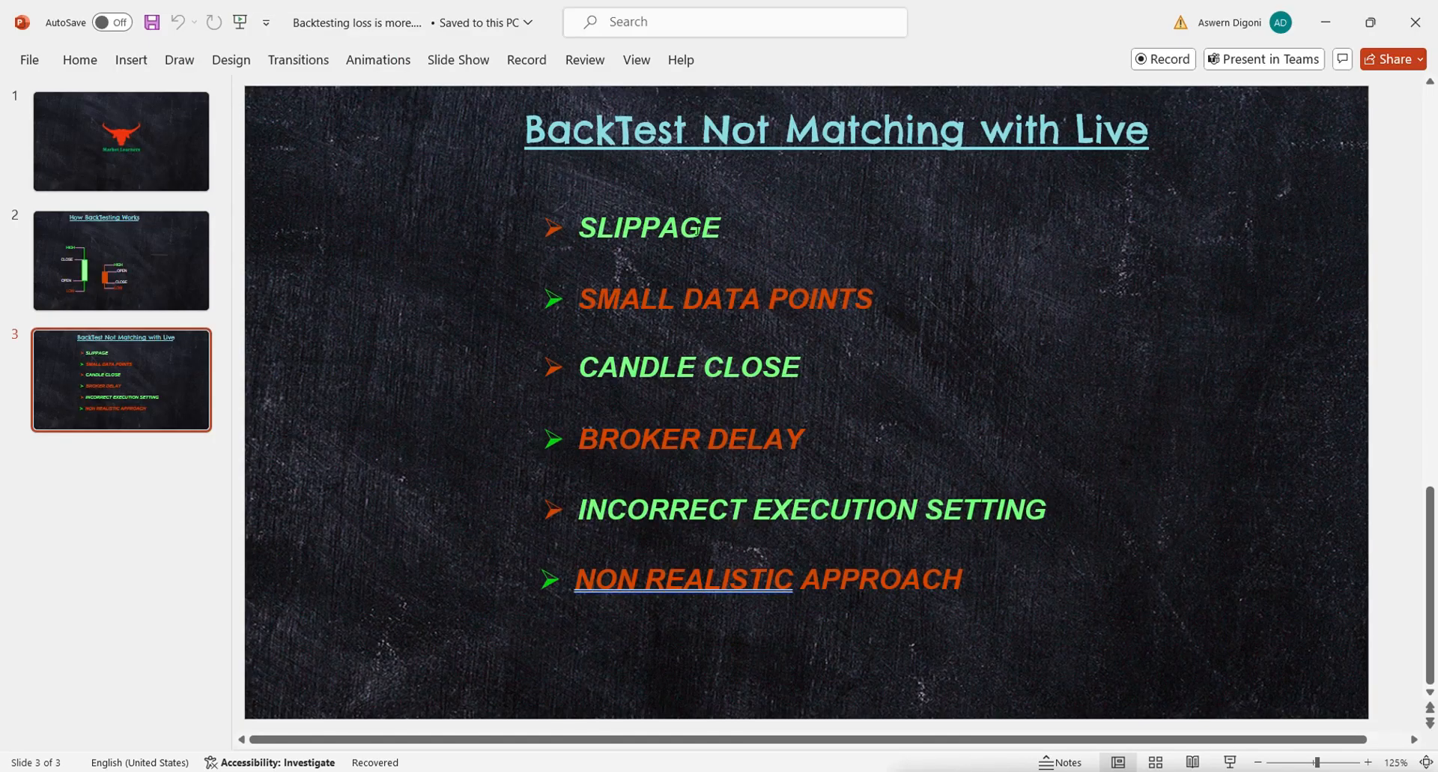
{"action": "left_click", "coordinate": [767, 298]}
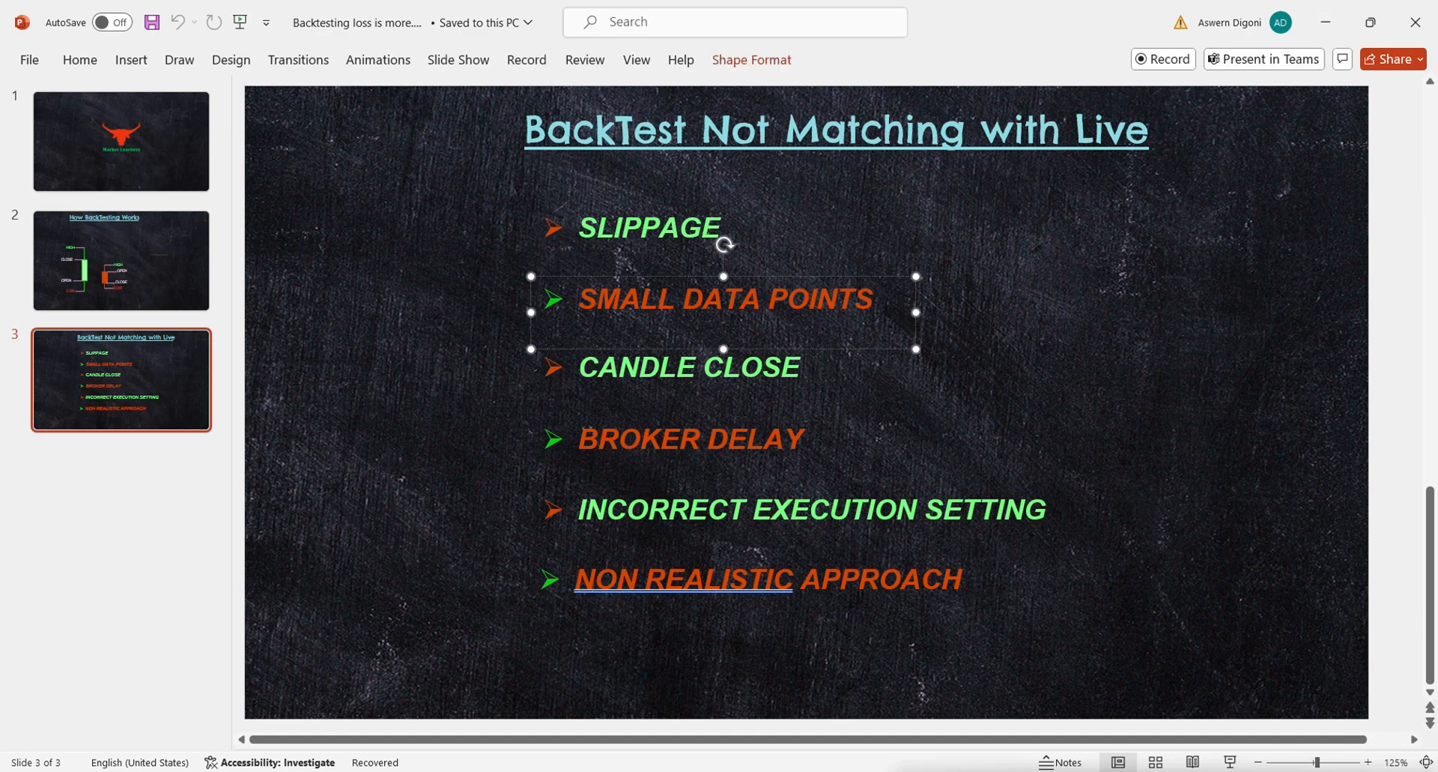
{"action": "left_click", "coordinate": [725, 771]}
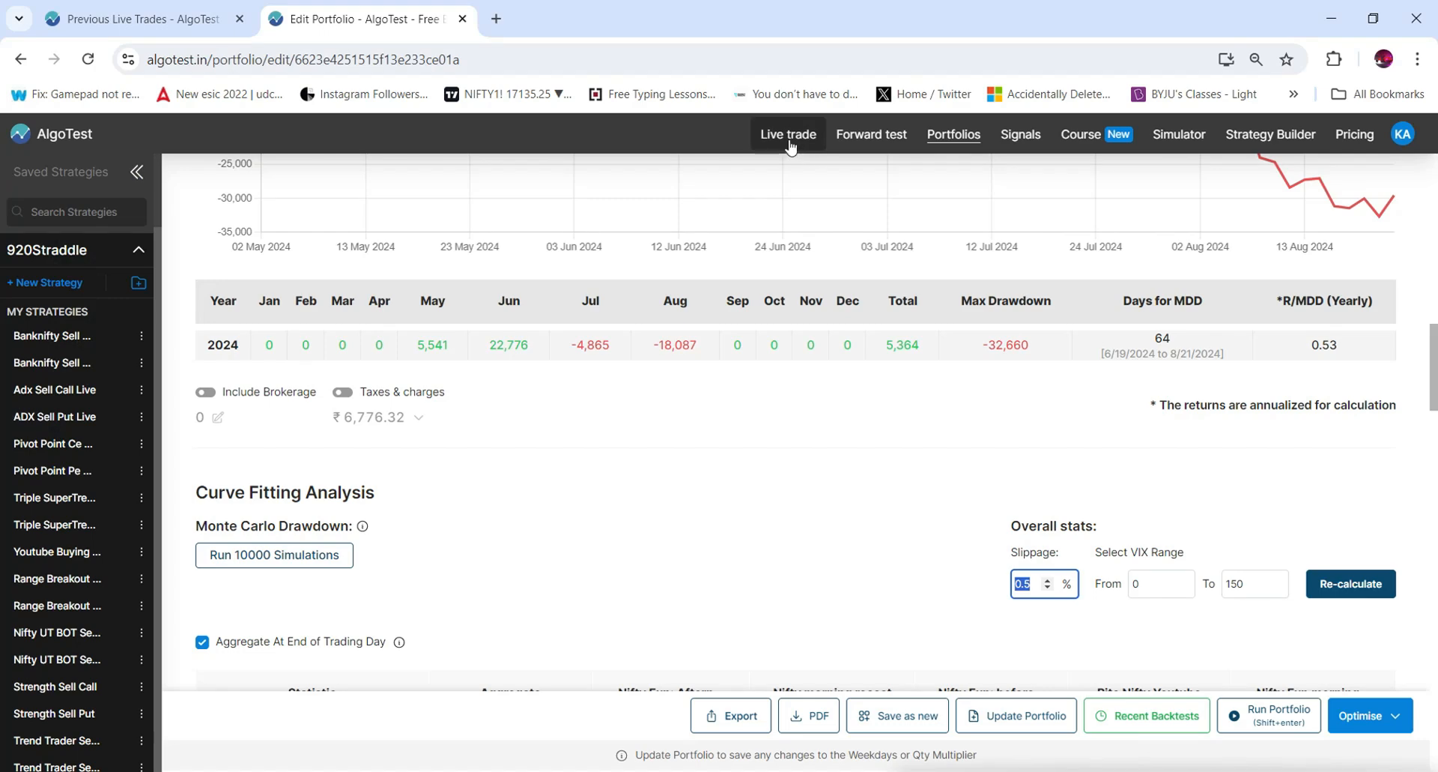
Start a new strategy backtest and add a one-lot weekly ATM Call sell leg.
{"action": "left_click", "coordinate": [50, 282]}
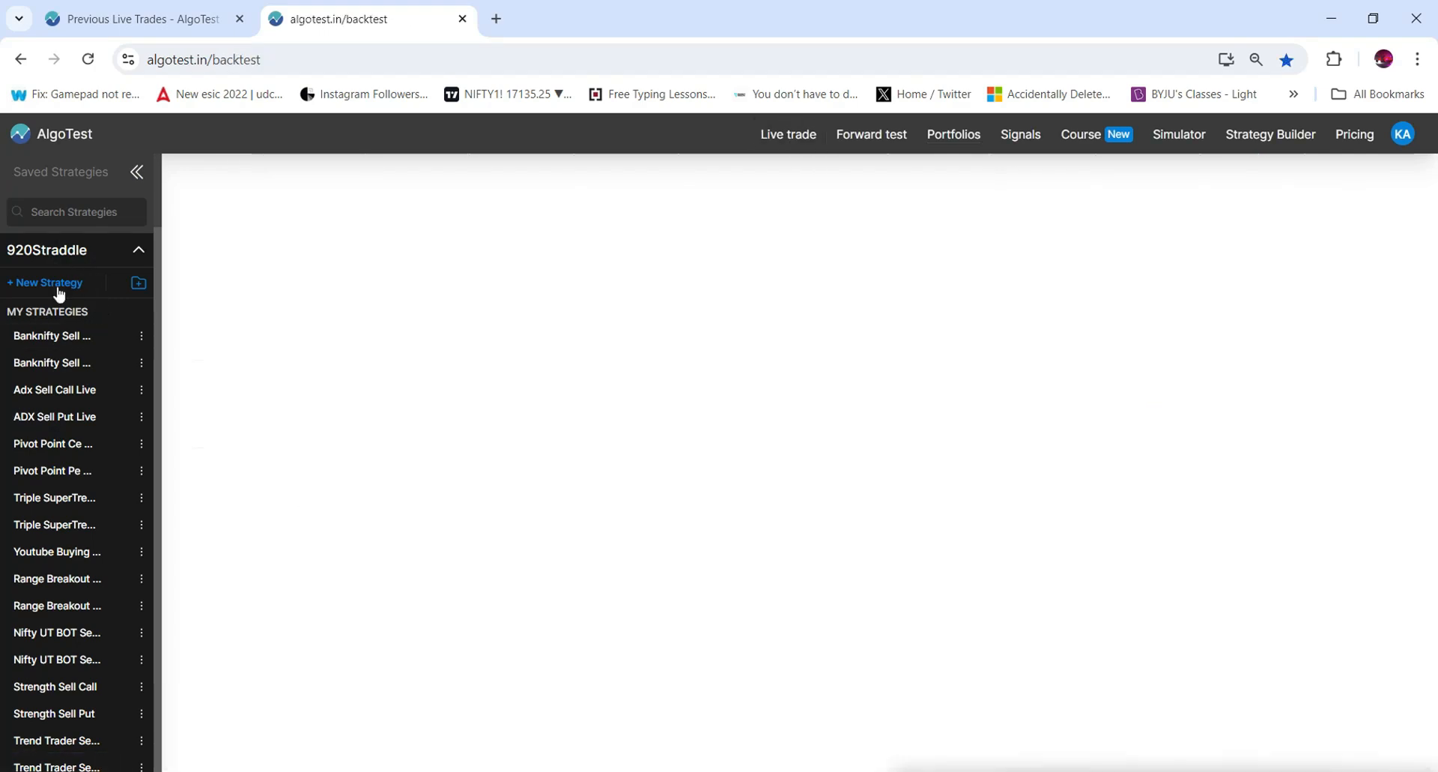
{"action": "scroll", "coordinate": [877, 397], "scroll_direction": "down", "scroll_amount": 3}
{"action": "scroll", "coordinate": [877, 395], "scroll_direction": "up", "scroll_amount": 3}
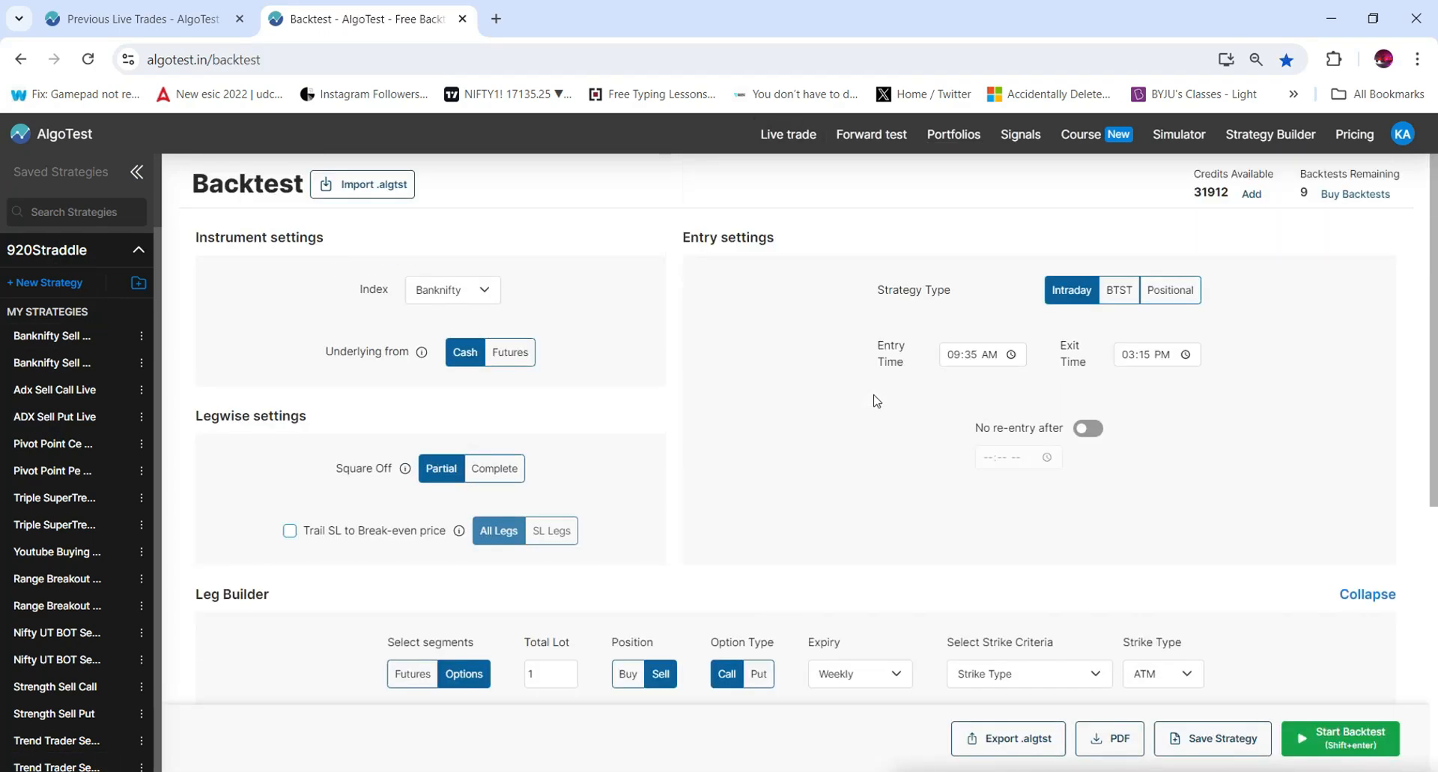
{"action": "scroll", "coordinate": [783, 450], "scroll_direction": "down", "scroll_amount": 4}
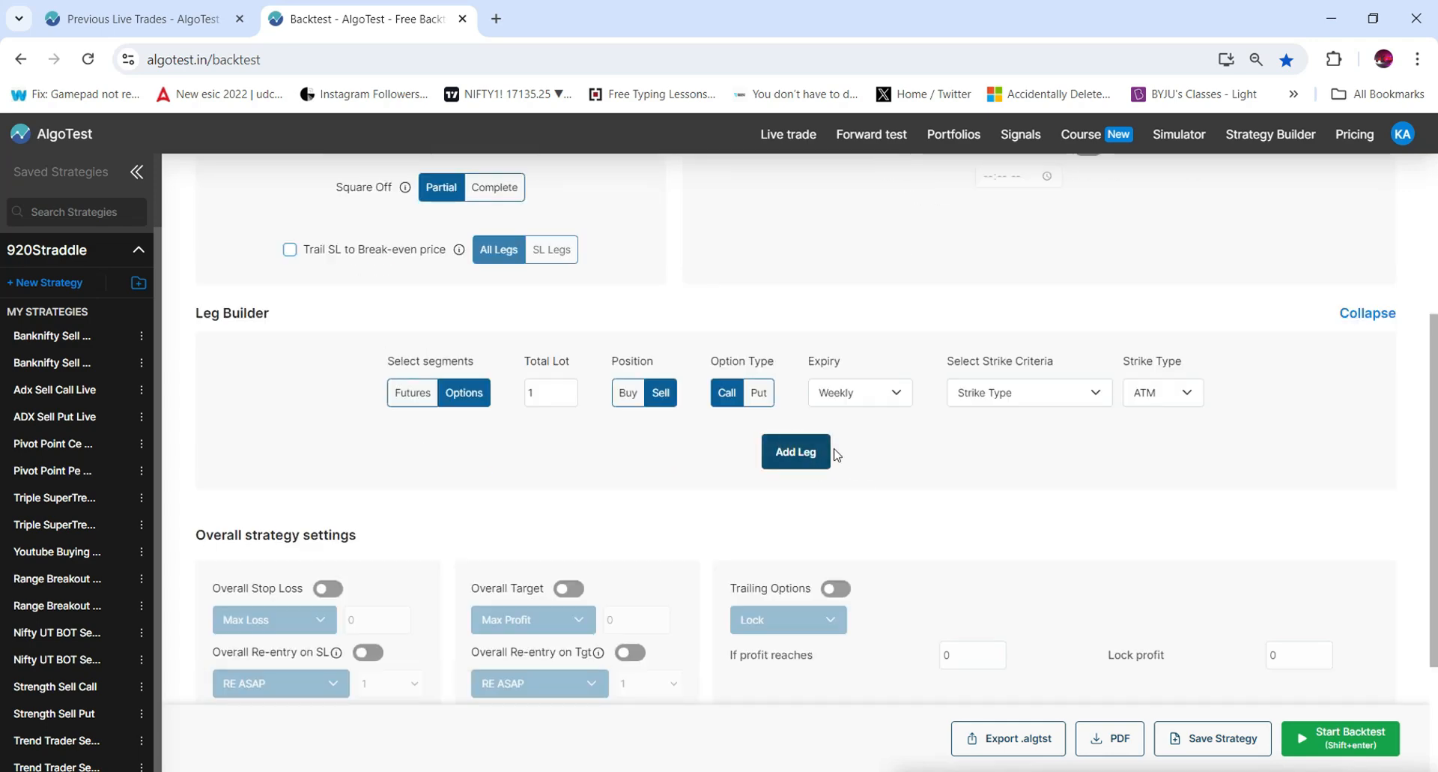
{"action": "left_click", "coordinate": [780, 452]}
Enable the first leg's stop loss at 1 point and its target profit at 3 points.
{"action": "scroll", "coordinate": [780, 452], "scroll_direction": "down", "scroll_amount": 3}
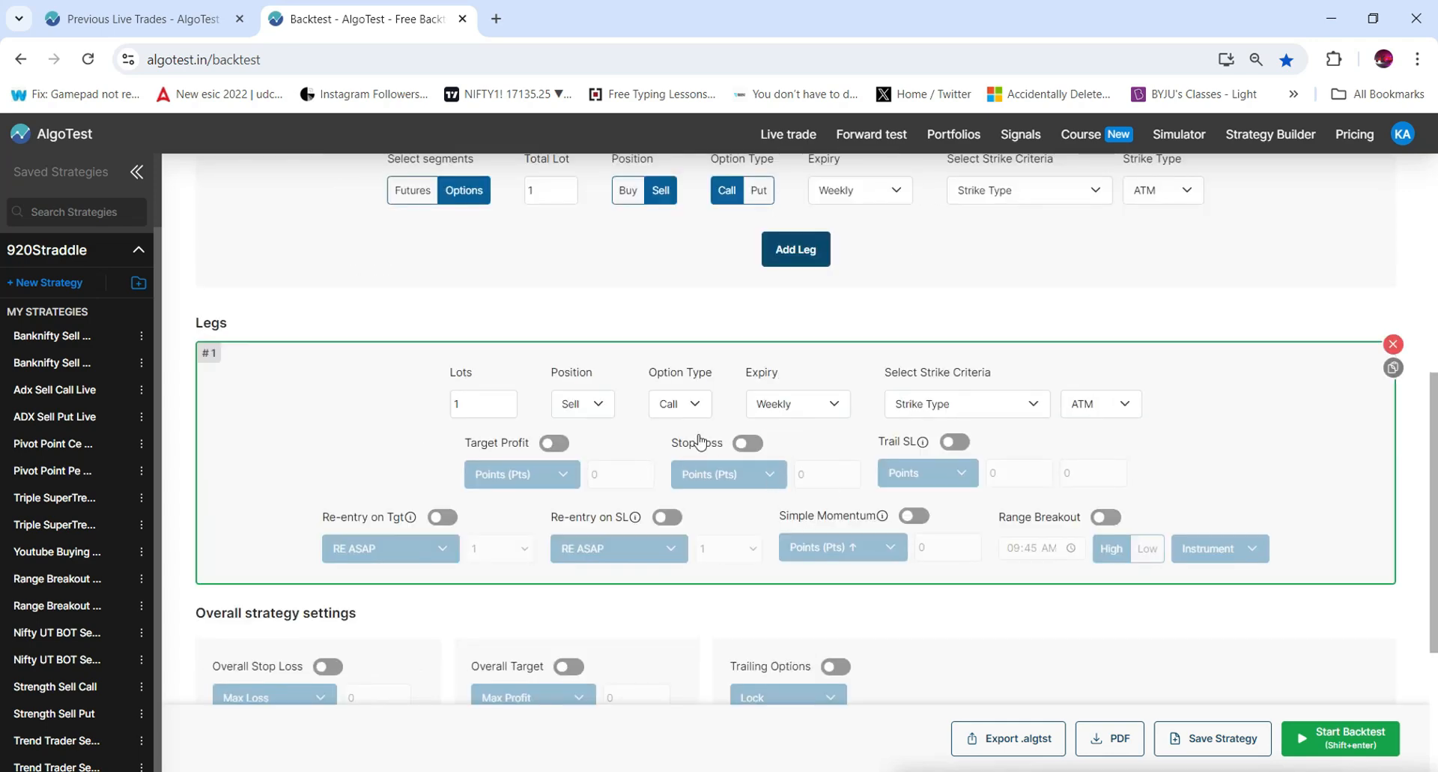
{"action": "left_click", "coordinate": [747, 443]}
{"action": "left_click", "coordinate": [820, 473]}
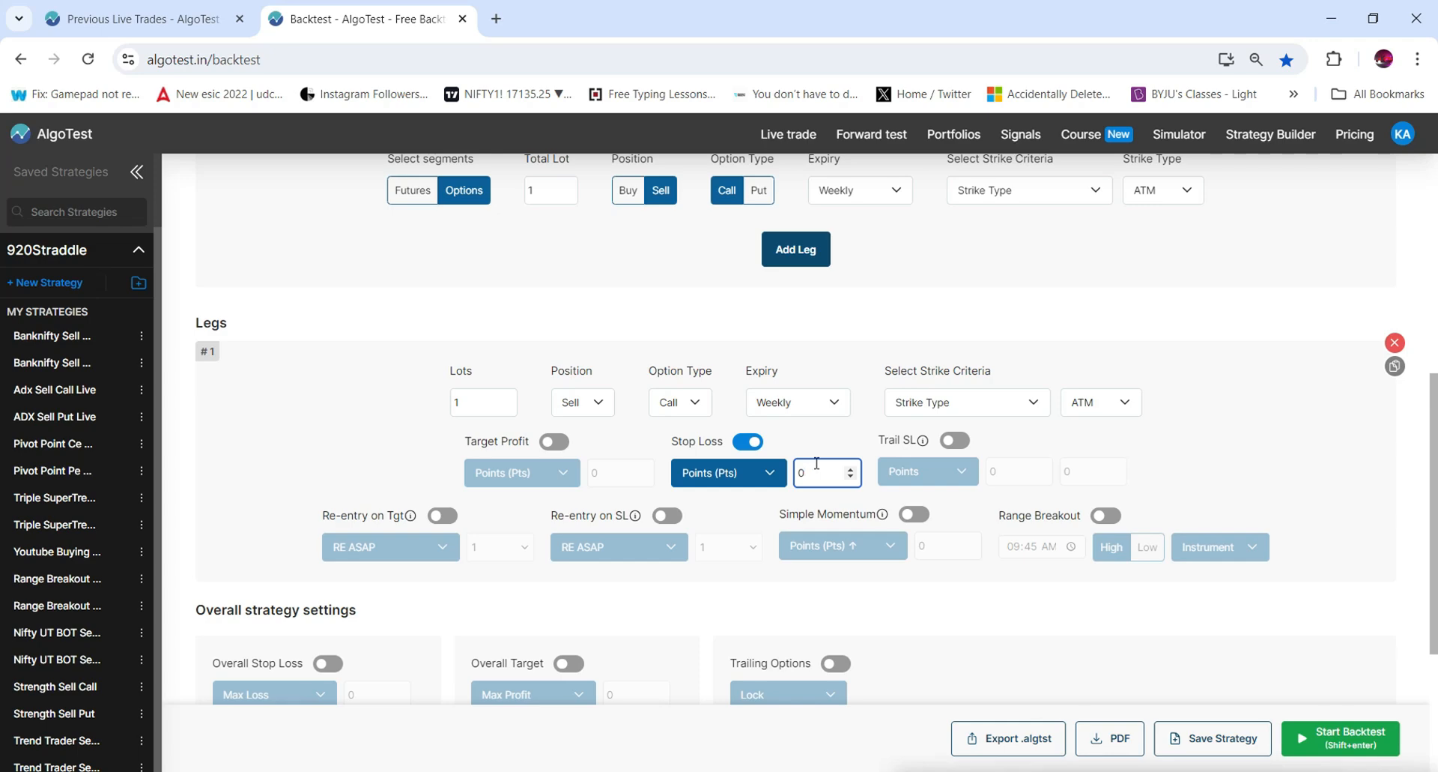
{"action": "type", "text": "1"}
{"action": "left_click", "coordinate": [555, 441]}
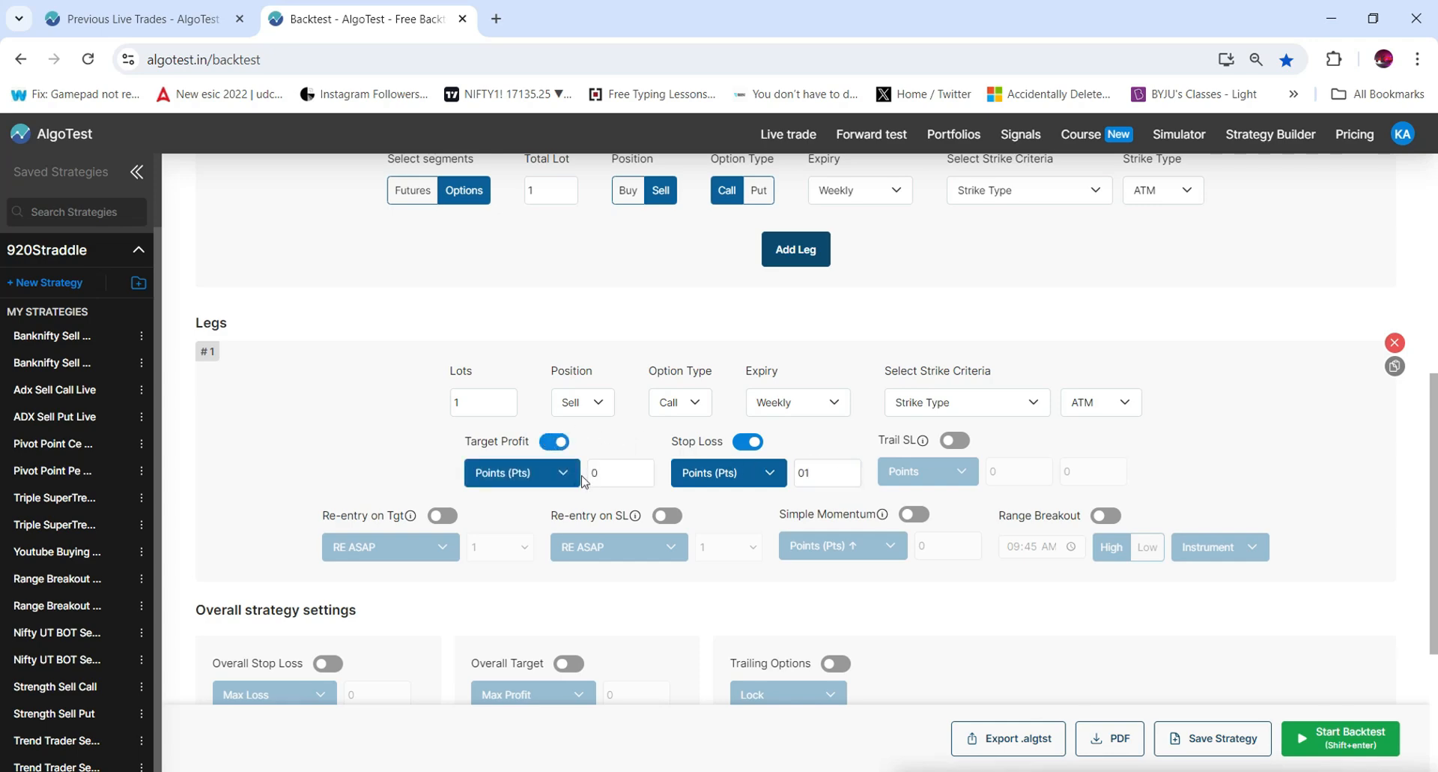
{"action": "left_click", "coordinate": [604, 471]}
{"action": "type", "text": "3"}
Enable the first leg's trailing stop loss in points with the values 2 and 5.
{"action": "left_click", "coordinate": [955, 441]}
{"action": "left_click", "coordinate": [1002, 476]}
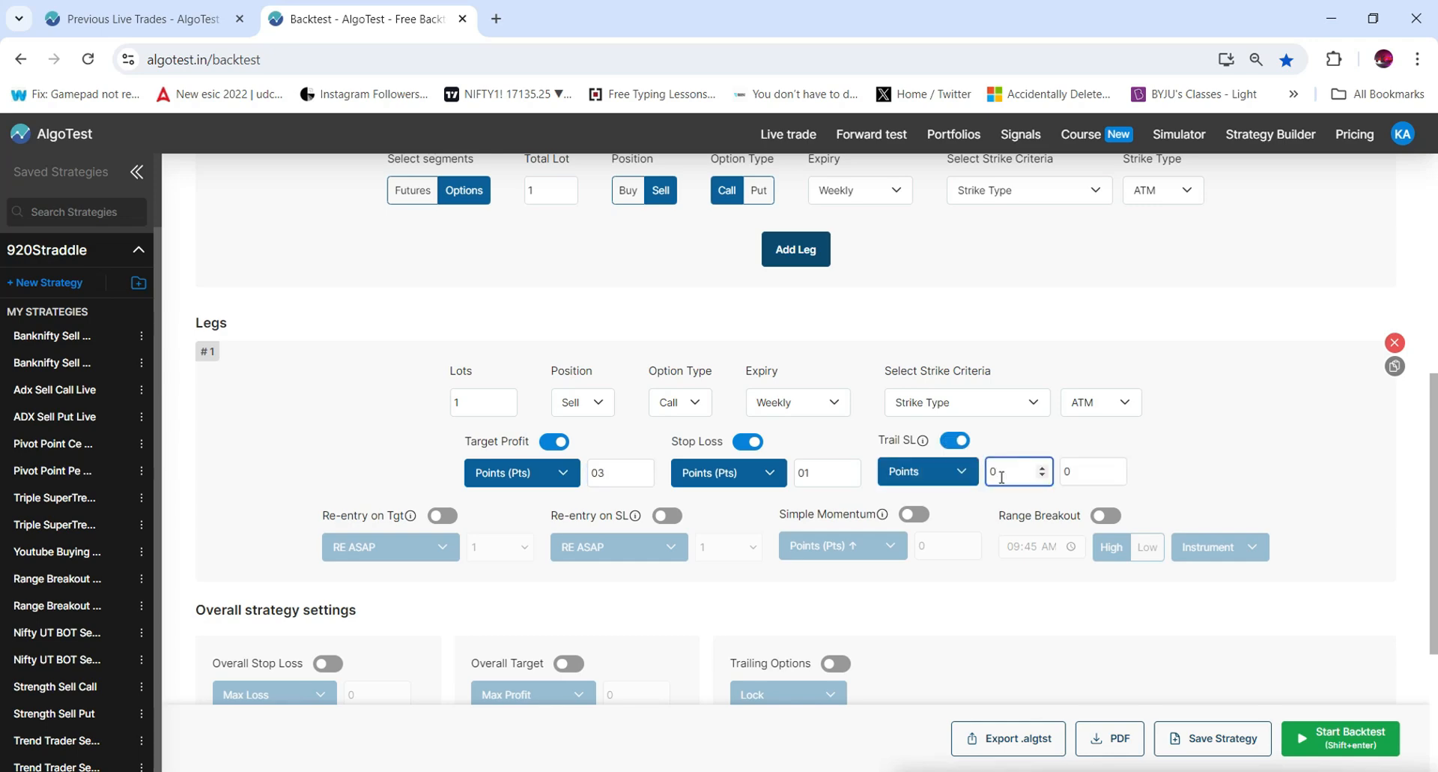
{"action": "type", "text": "2"}
{"action": "left_click", "coordinate": [1089, 472]}
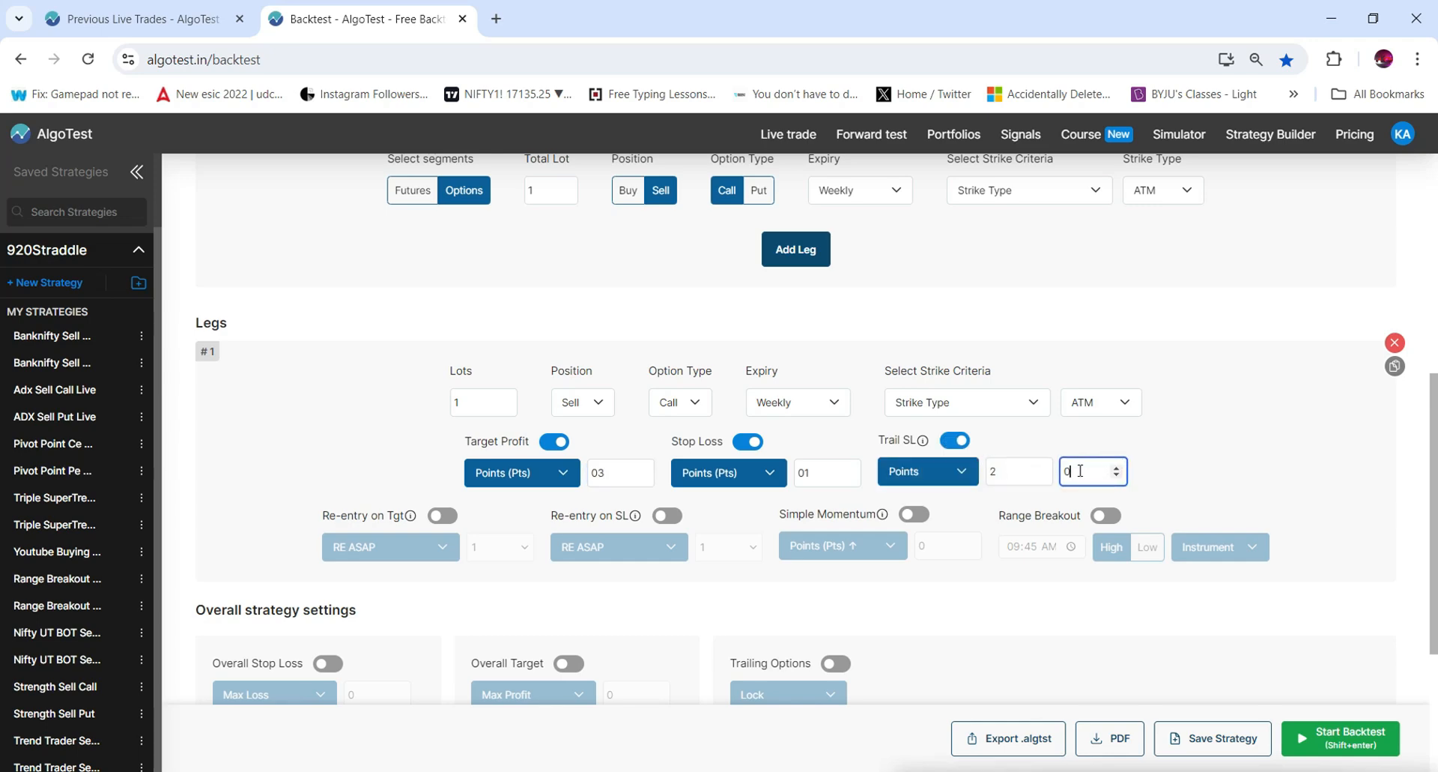
{"action": "type", "text": "5"}
Duplicate the first leg and change the copy's option type to Put.
{"action": "left_click", "coordinate": [1395, 366]}
{"action": "scroll", "coordinate": [592, 427], "scroll_direction": "up", "scroll_amount": 2}
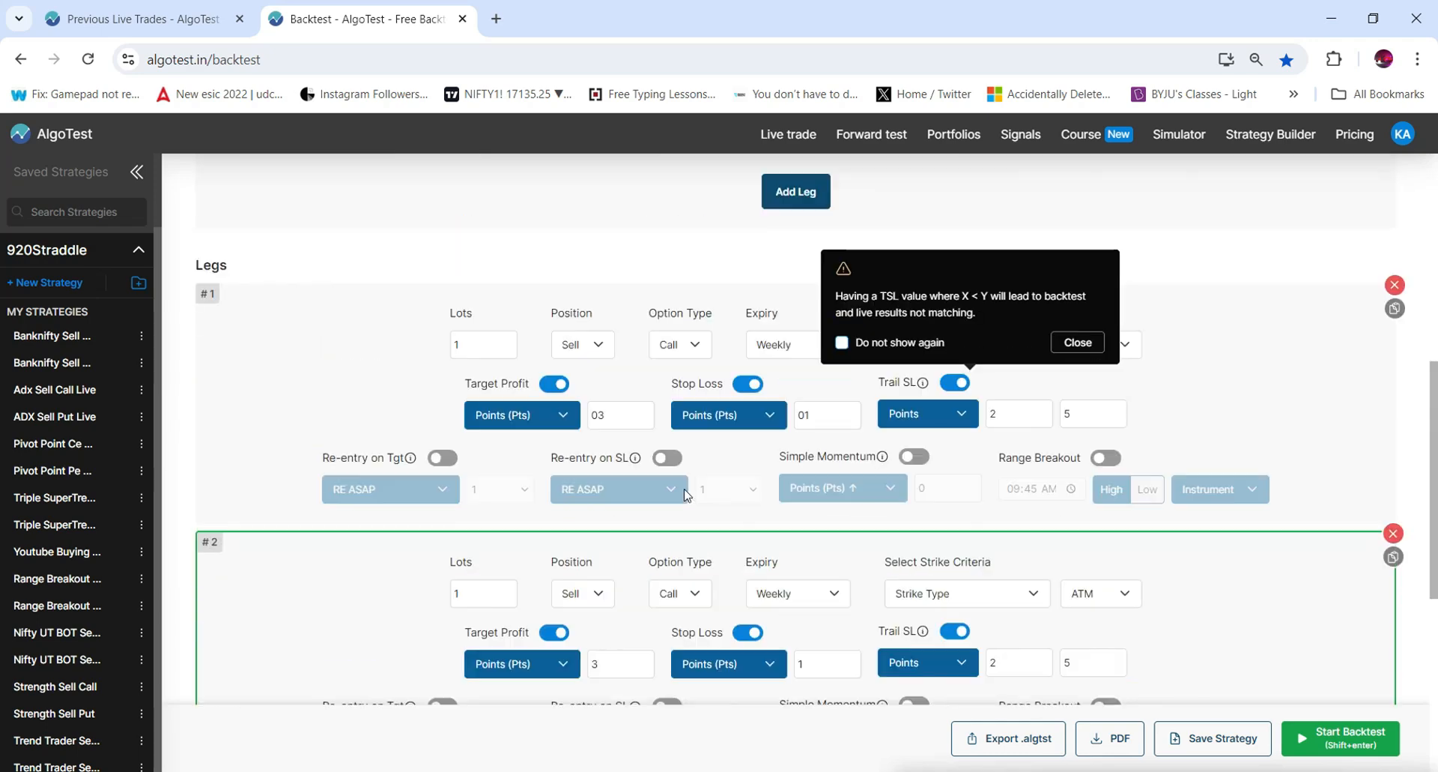
{"action": "left_click", "coordinate": [673, 347]}
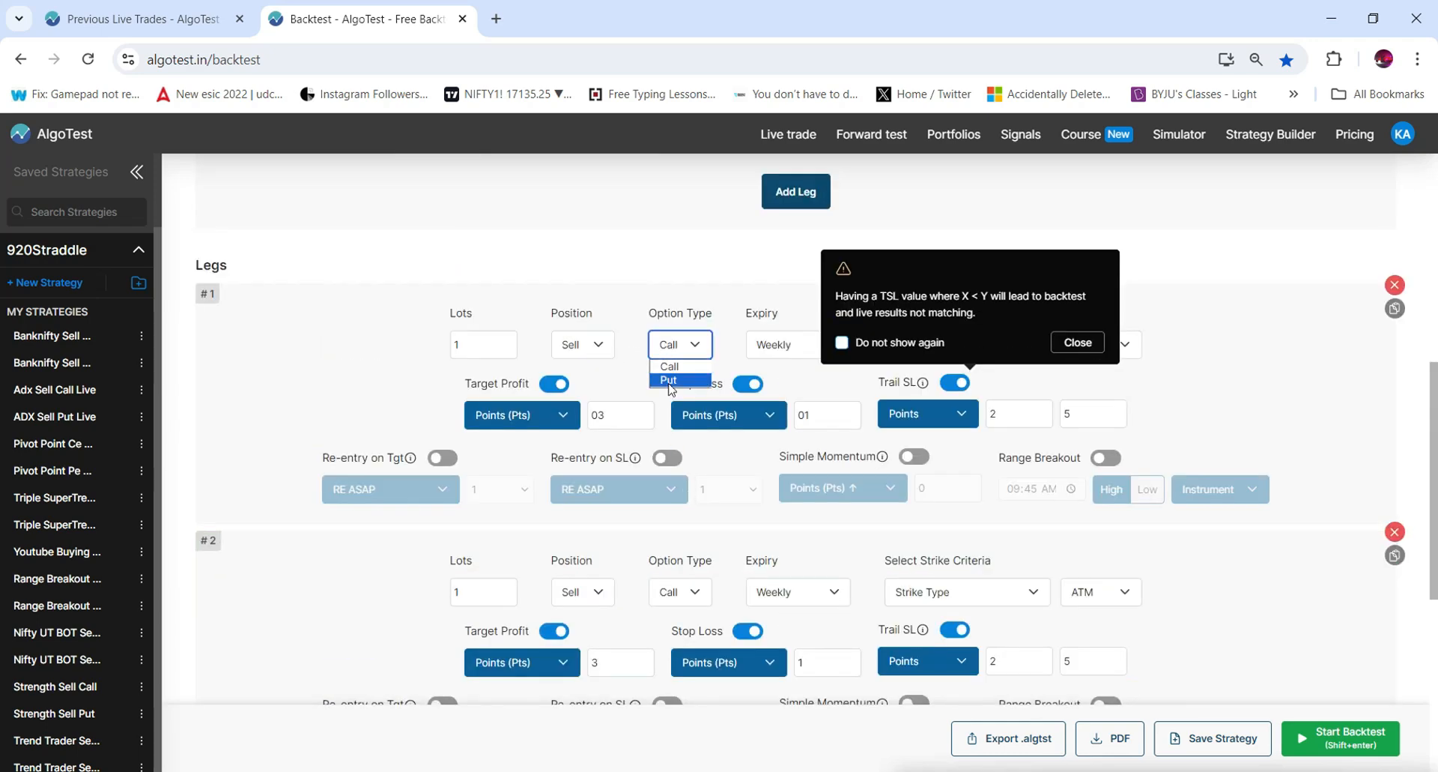
{"action": "left_click", "coordinate": [673, 347]}
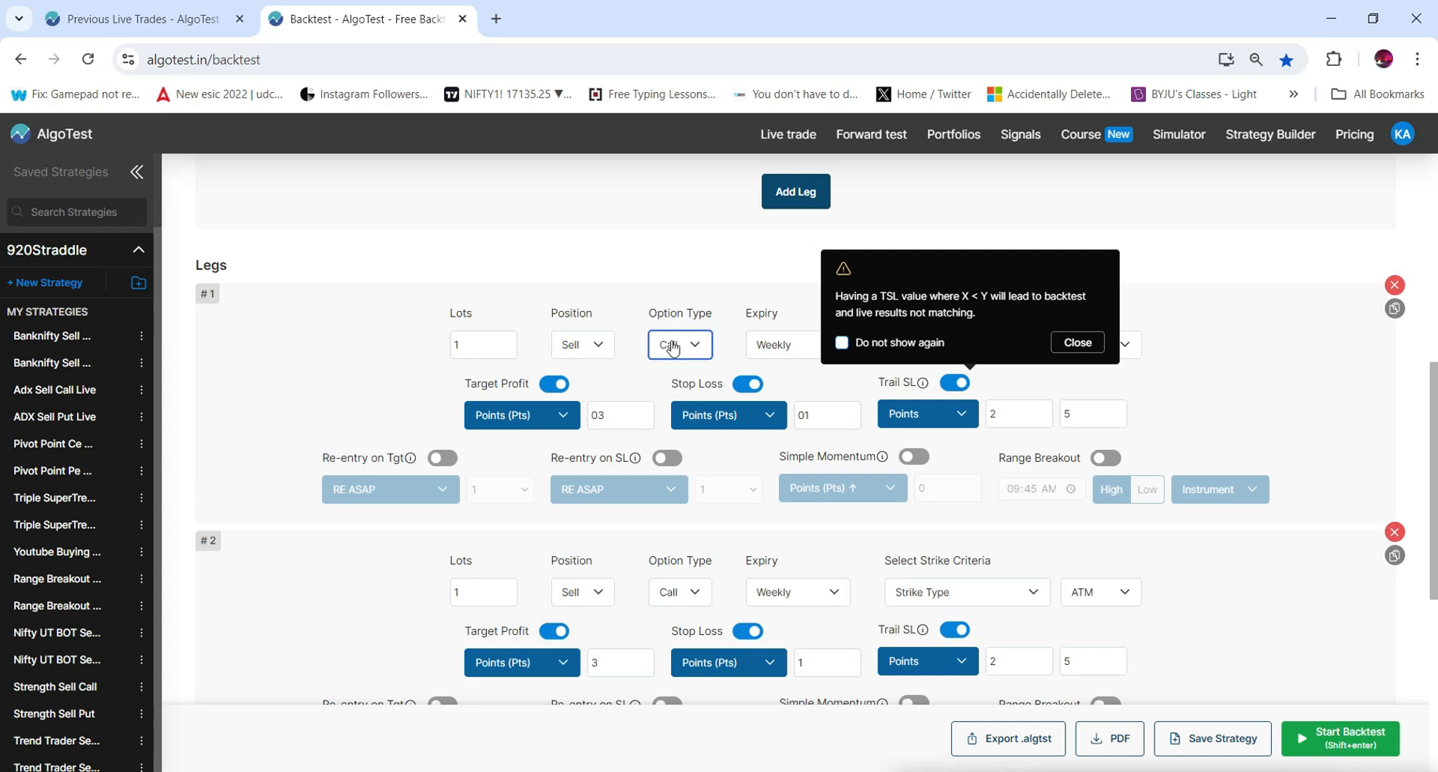
{"action": "scroll", "coordinate": [782, 533], "scroll_direction": "down", "scroll_amount": 1}
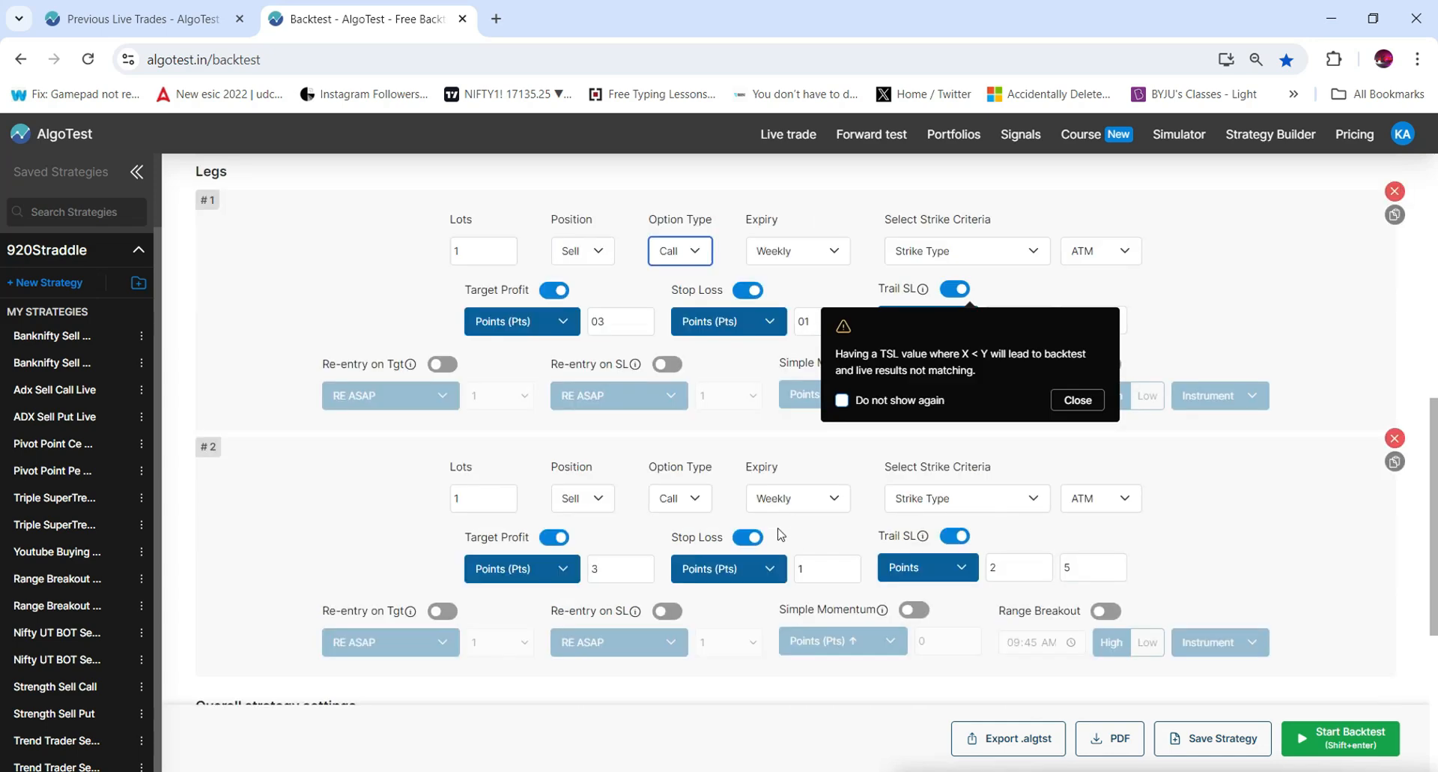
{"action": "left_click", "coordinate": [683, 491]}
{"action": "left_click", "coordinate": [676, 538]}
Enable simple momentum on the second leg as Percent (%) ↓ with a value of 2, and dismiss the TSL warning.
{"action": "scroll", "coordinate": [1227, 498], "scroll_direction": "down", "scroll_amount": 1}
{"action": "left_click", "coordinate": [921, 517]}
{"action": "left_click", "coordinate": [941, 545]}
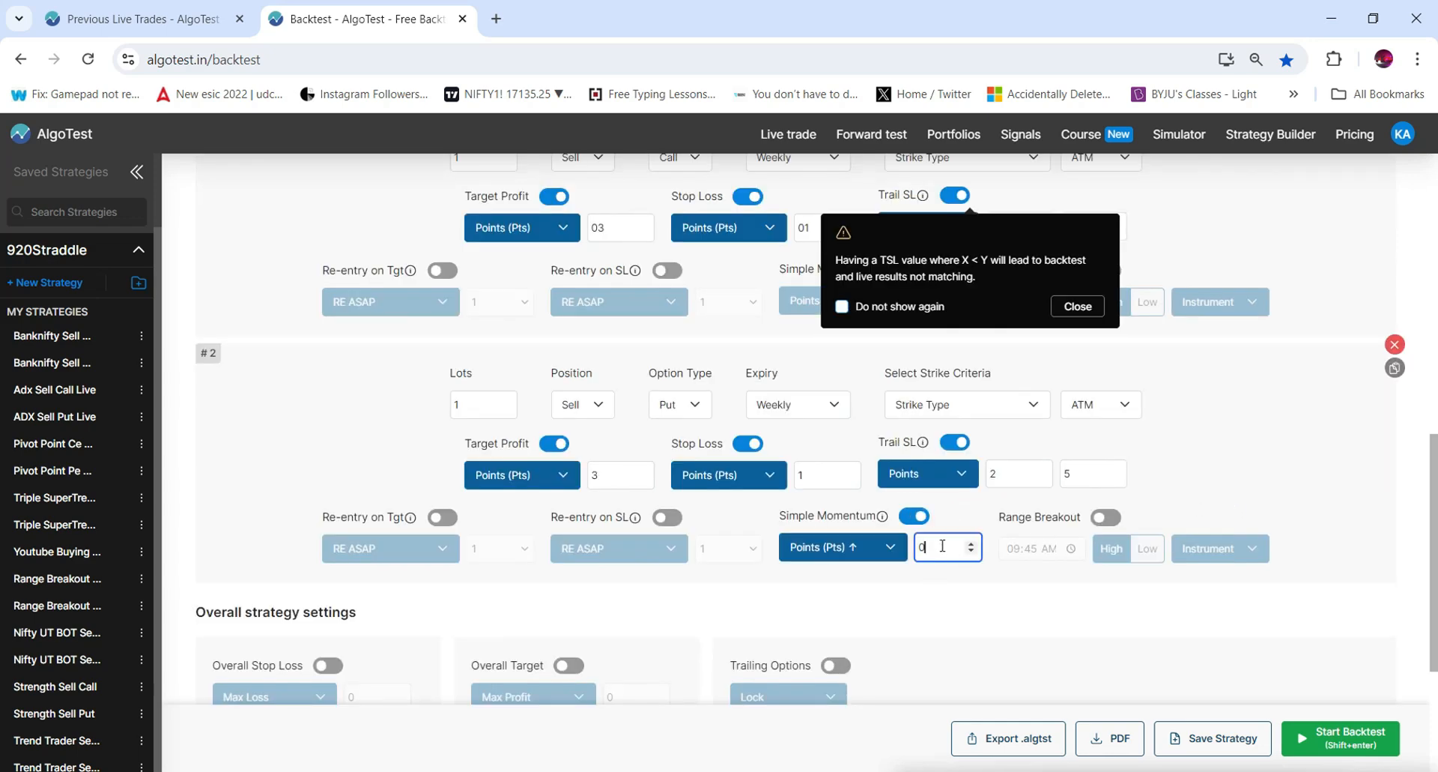
{"action": "left_click", "coordinate": [884, 546]}
{"action": "left_click", "coordinate": [848, 611]}
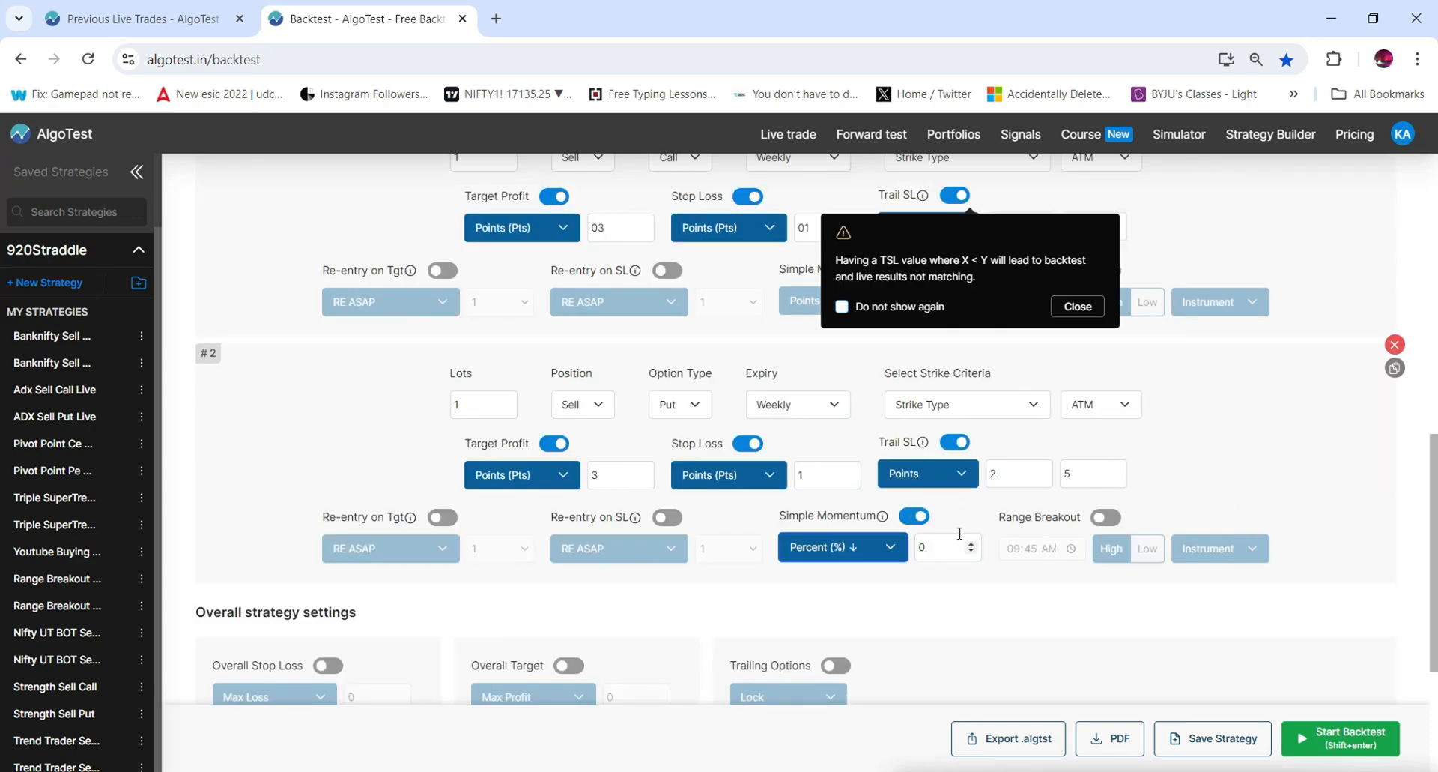
{"action": "left_click", "coordinate": [938, 541]}
{"action": "type", "text": "2"}
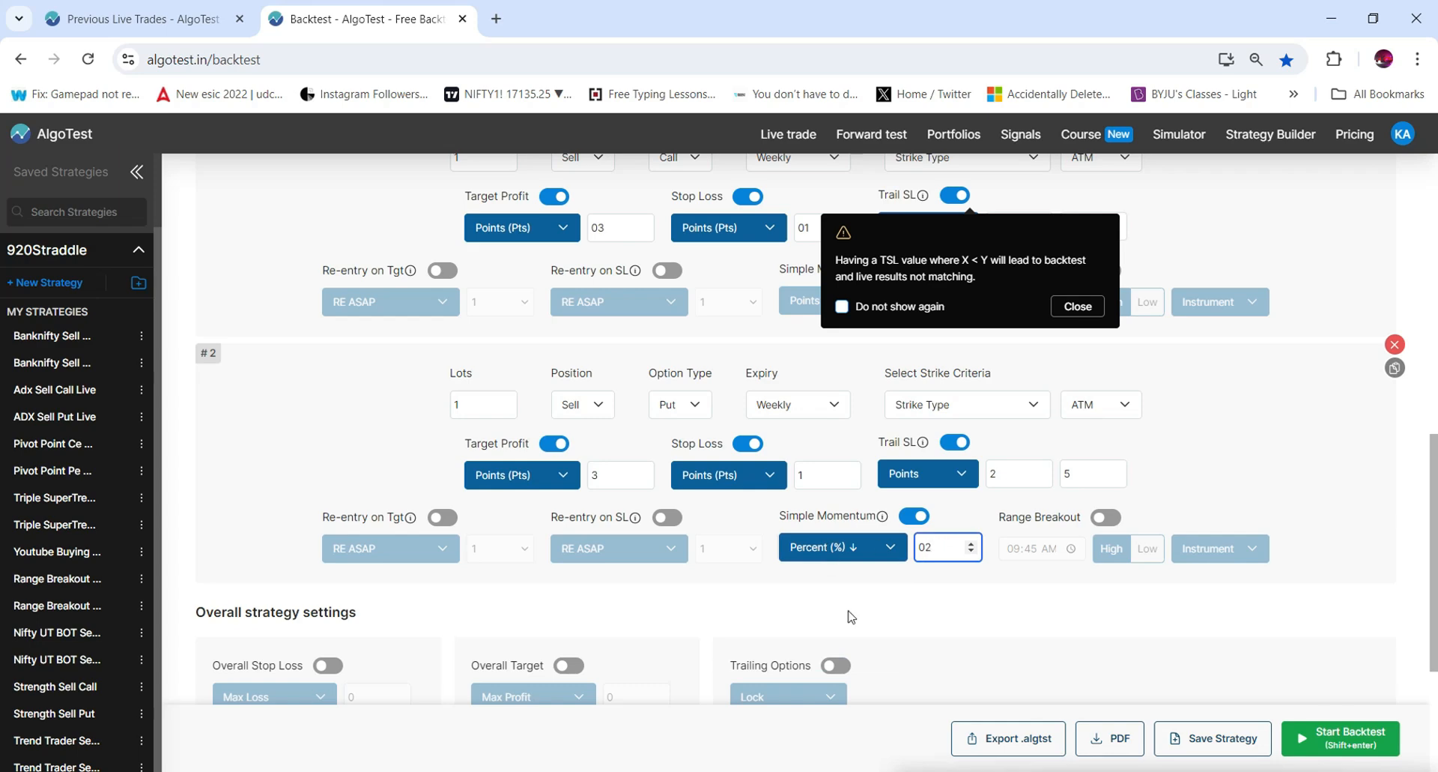
{"action": "left_click", "coordinate": [1072, 307]}
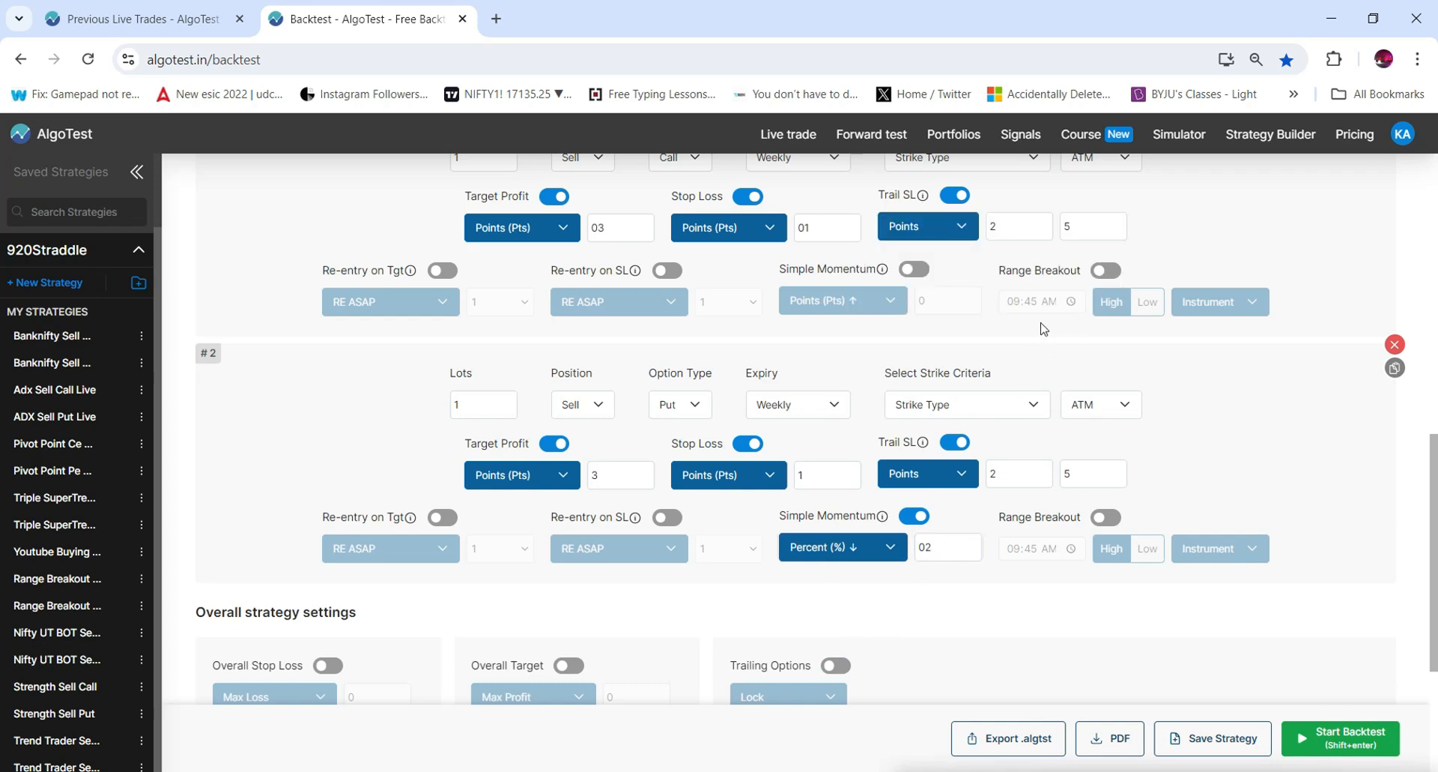
Enable simple momentum on the first leg as Percent (%) ↓ with a value of 2.
{"action": "left_click", "coordinate": [910, 270]}
{"action": "left_click", "coordinate": [862, 301]}
{"action": "left_click", "coordinate": [824, 362]}
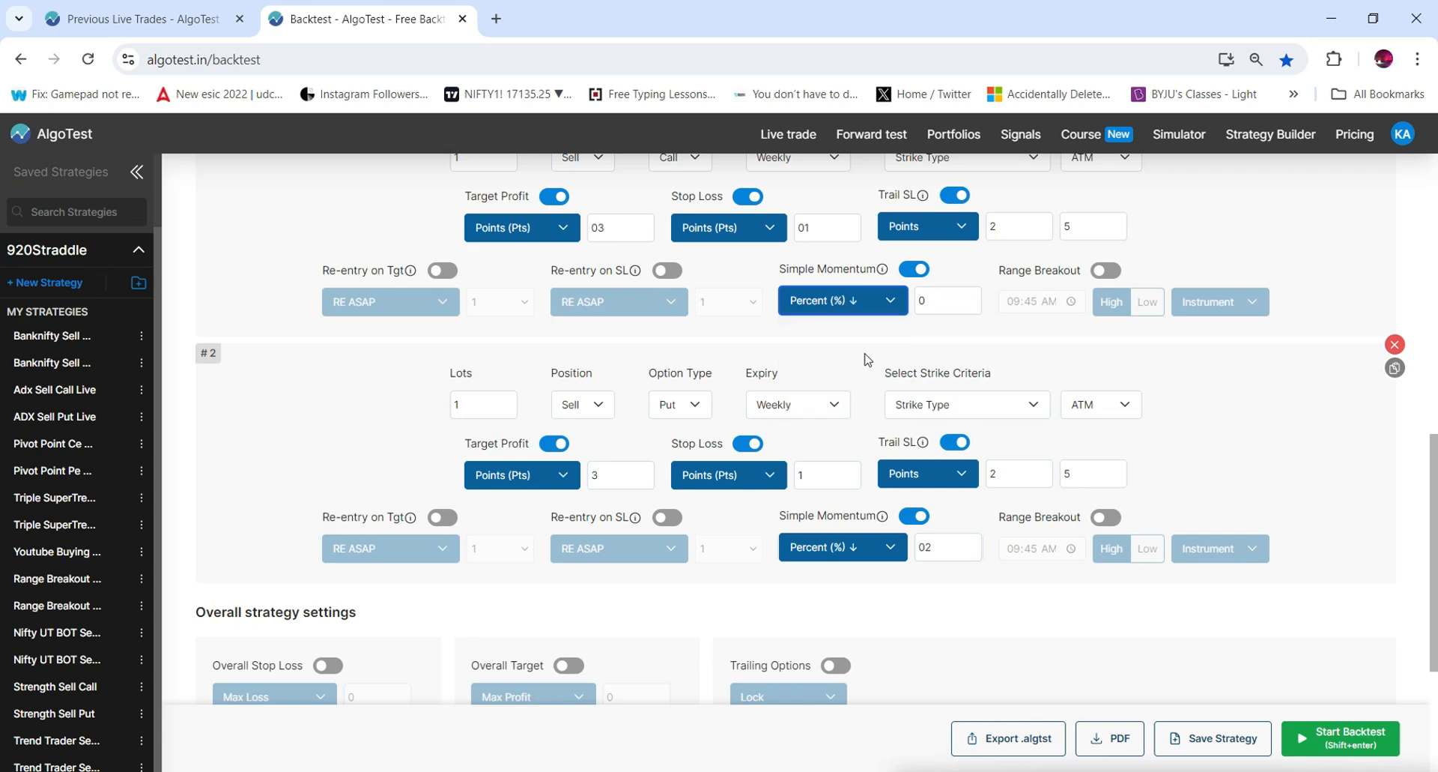
{"action": "left_click", "coordinate": [938, 300]}
{"action": "type", "text": "2"}
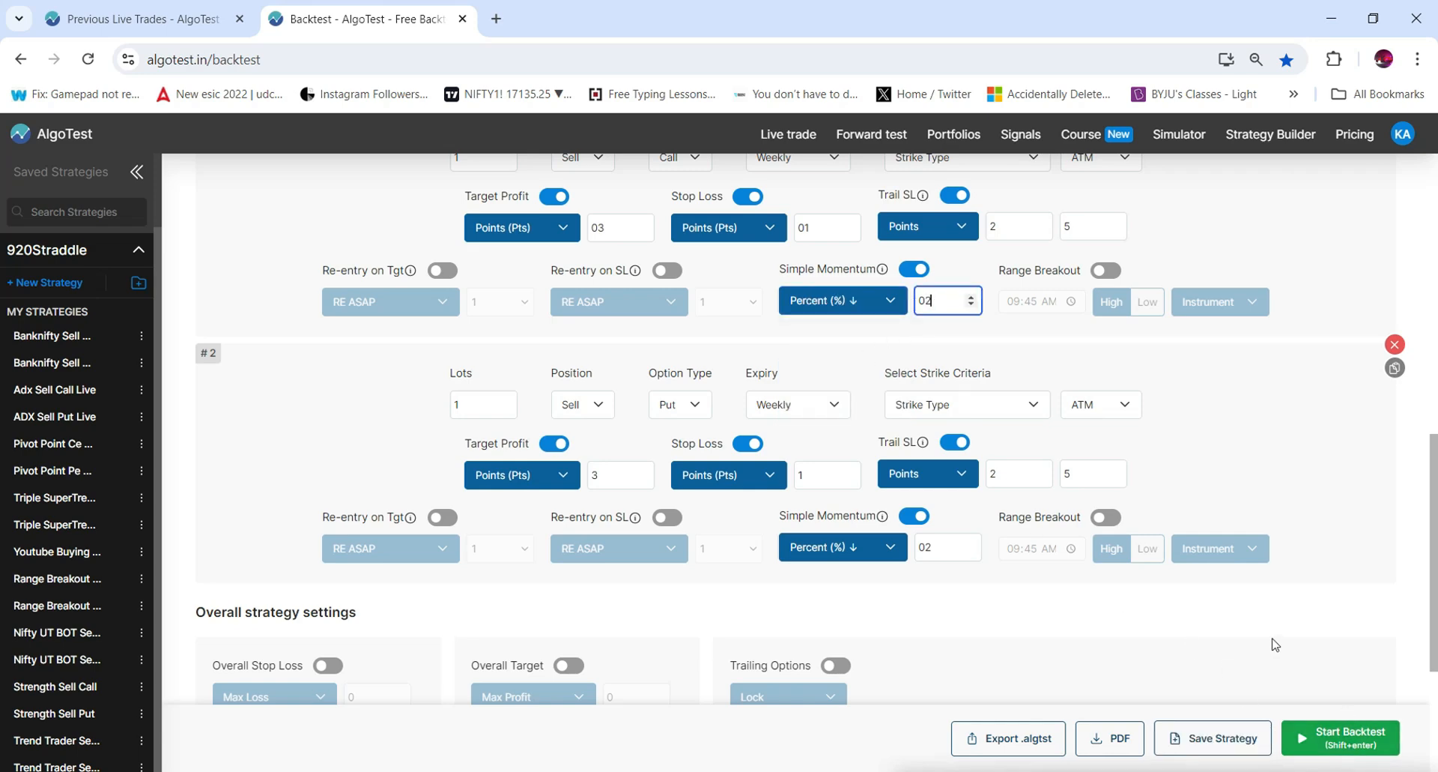
Run the backtest of the two-leg strategy and review its yearly results table and PnL and drawdown charts.
{"action": "scroll", "coordinate": [1266, 644], "scroll_direction": "down", "scroll_amount": 3}
{"action": "left_click", "coordinate": [1326, 740]}
{"action": "scroll", "coordinate": [1034, 517], "scroll_direction": "up", "scroll_amount": 10}
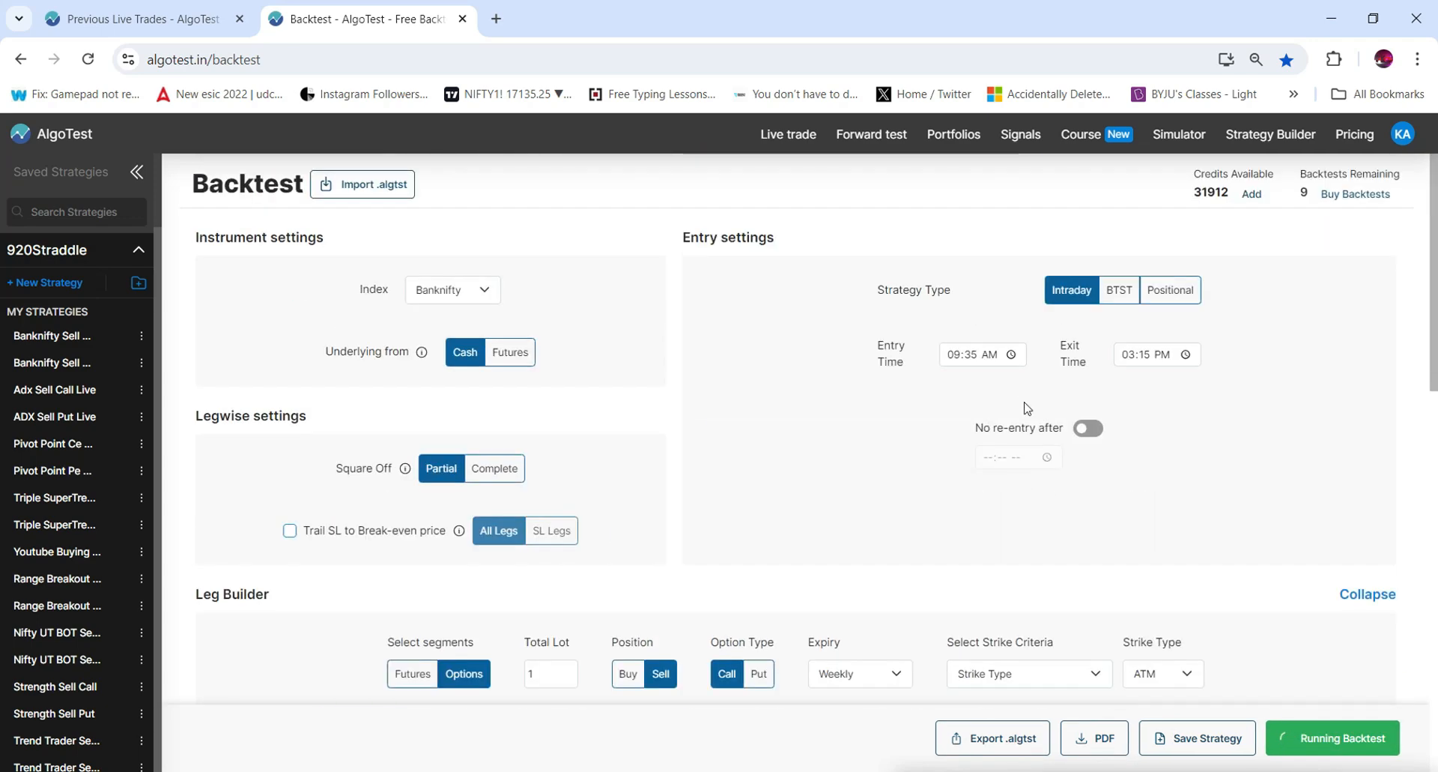
{"action": "scroll", "coordinate": [920, 512], "scroll_direction": "down", "scroll_amount": 8}
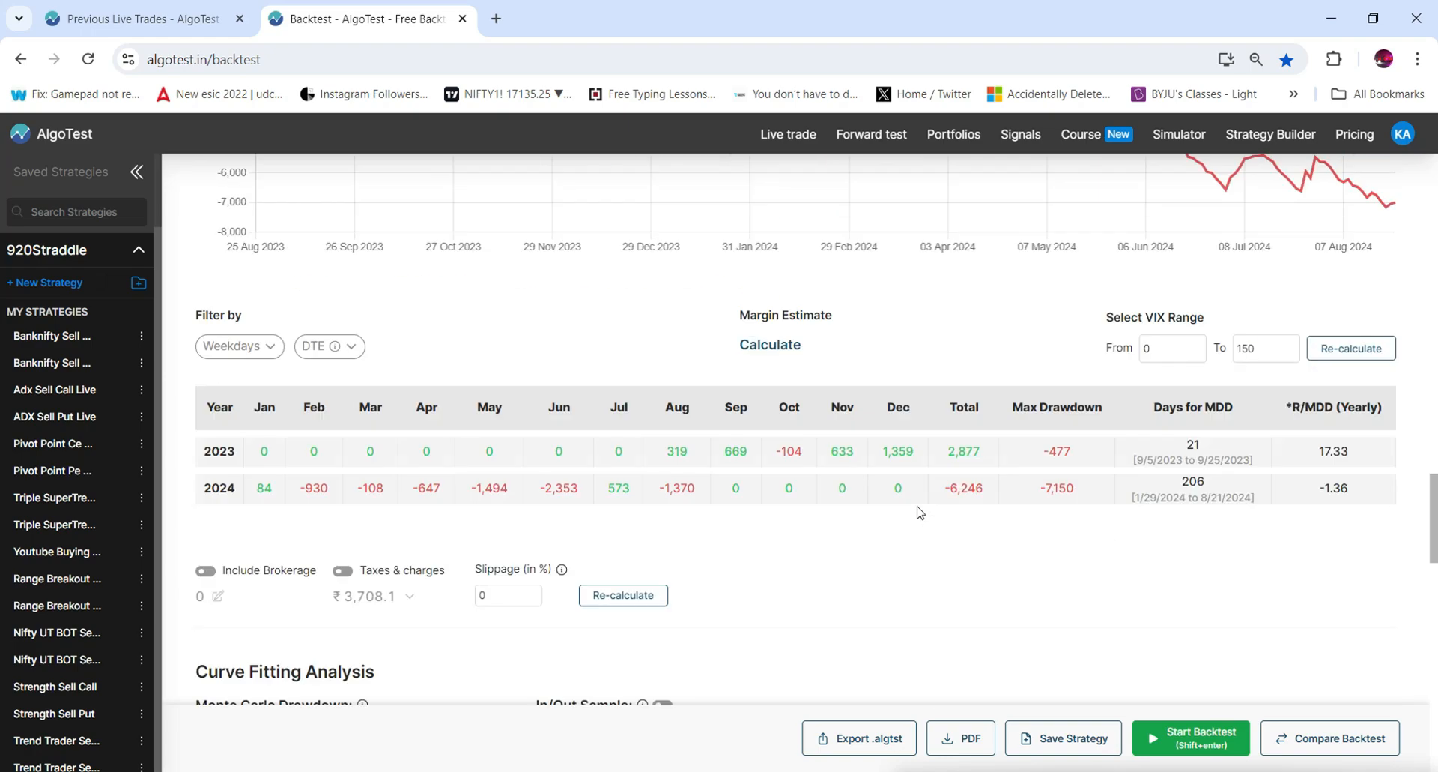
{"action": "scroll", "coordinate": [918, 512], "scroll_direction": "up", "scroll_amount": 4}
{"action": "scroll", "coordinate": [918, 512], "scroll_direction": "down", "scroll_amount": 4}
{"action": "left_click_drag", "start_coordinate": [444, 483], "coordinate": [840, 465]}
{"action": "scroll", "coordinate": [965, 533], "scroll_direction": "up", "scroll_amount": 15}
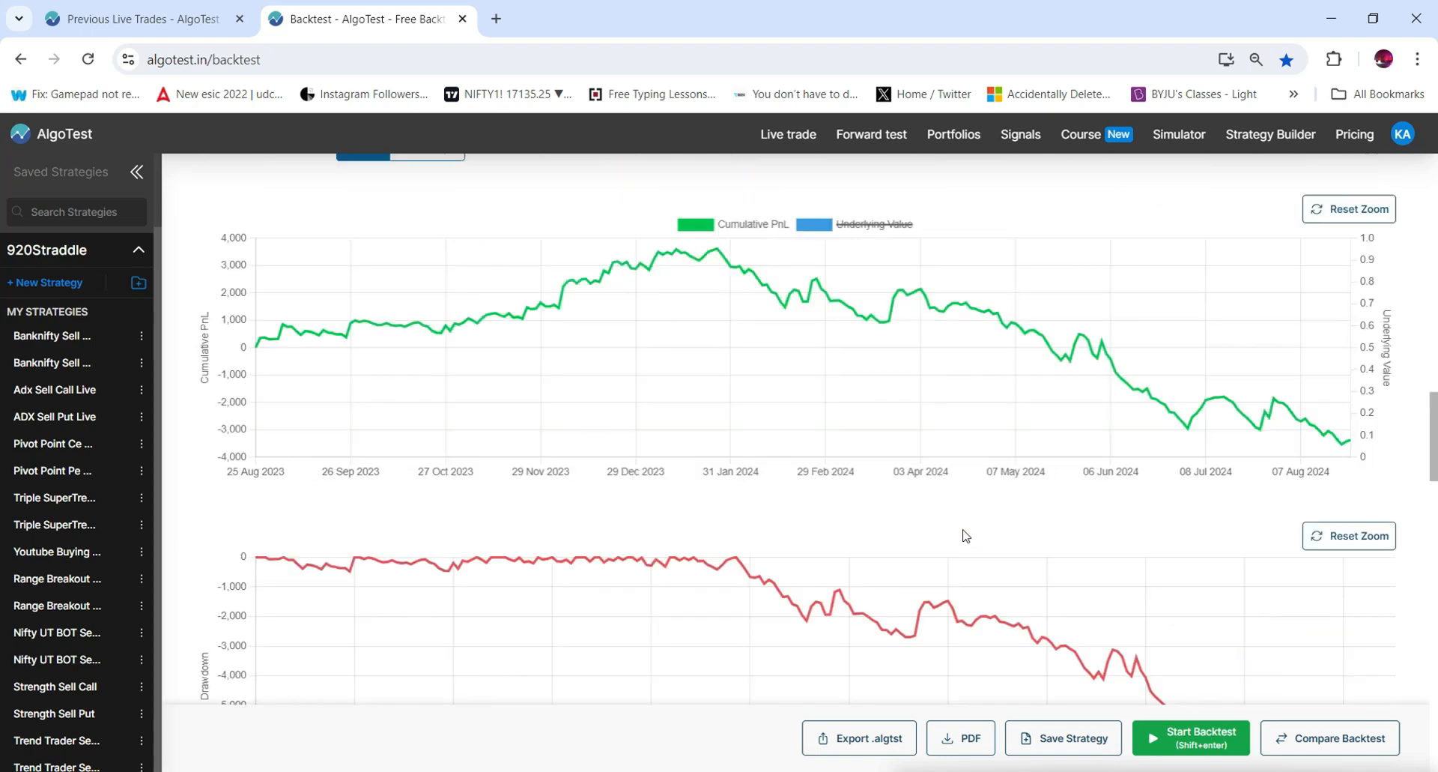
Review the stop loss, target profit and trailing stop loss values of both legs, and dismiss both TSL warnings.
{"action": "scroll", "coordinate": [966, 535], "scroll_direction": "up", "scroll_amount": 4}
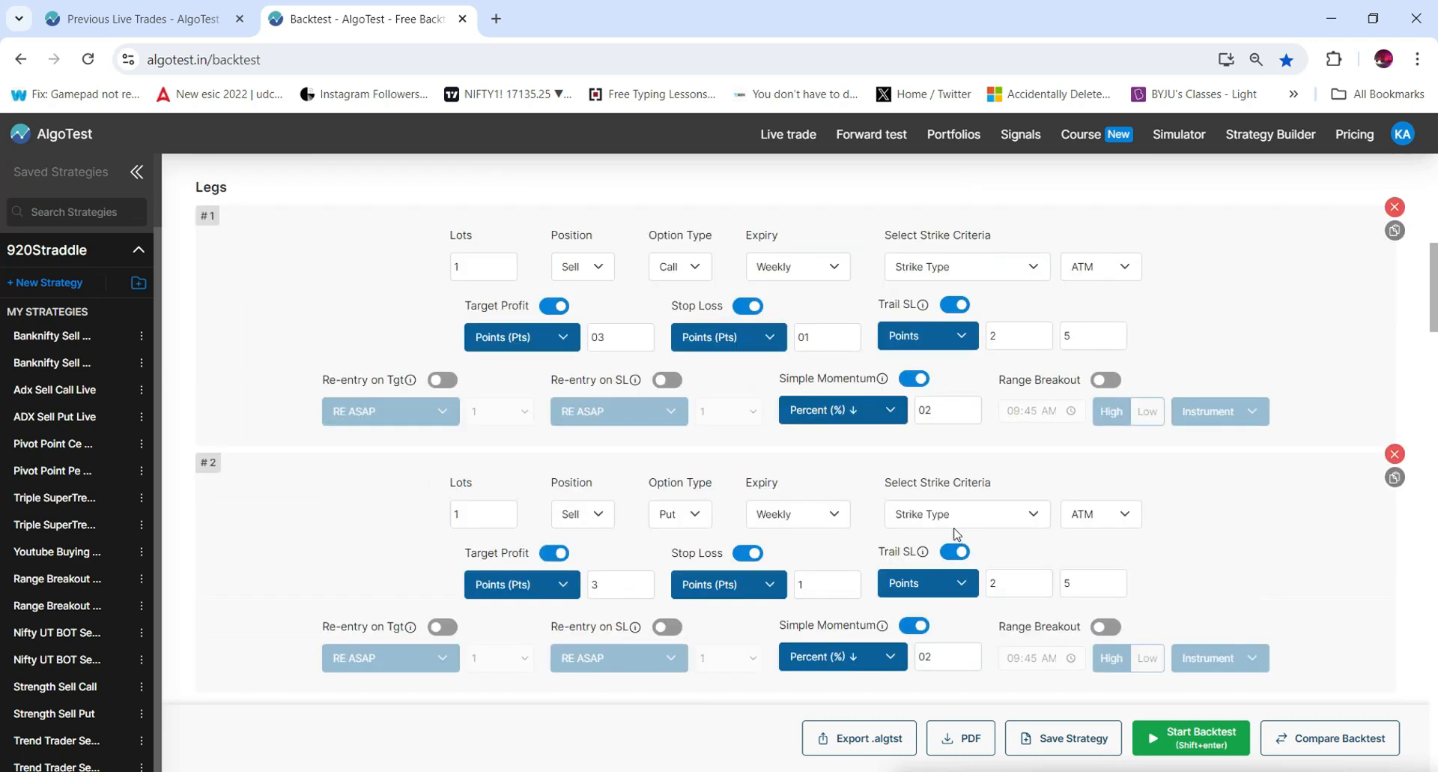
{"action": "left_click", "coordinate": [815, 339]}
{"action": "double_click", "coordinate": [638, 339]}
{"action": "double_click", "coordinate": [1065, 337]}
{"action": "double_click", "coordinate": [1069, 582]}
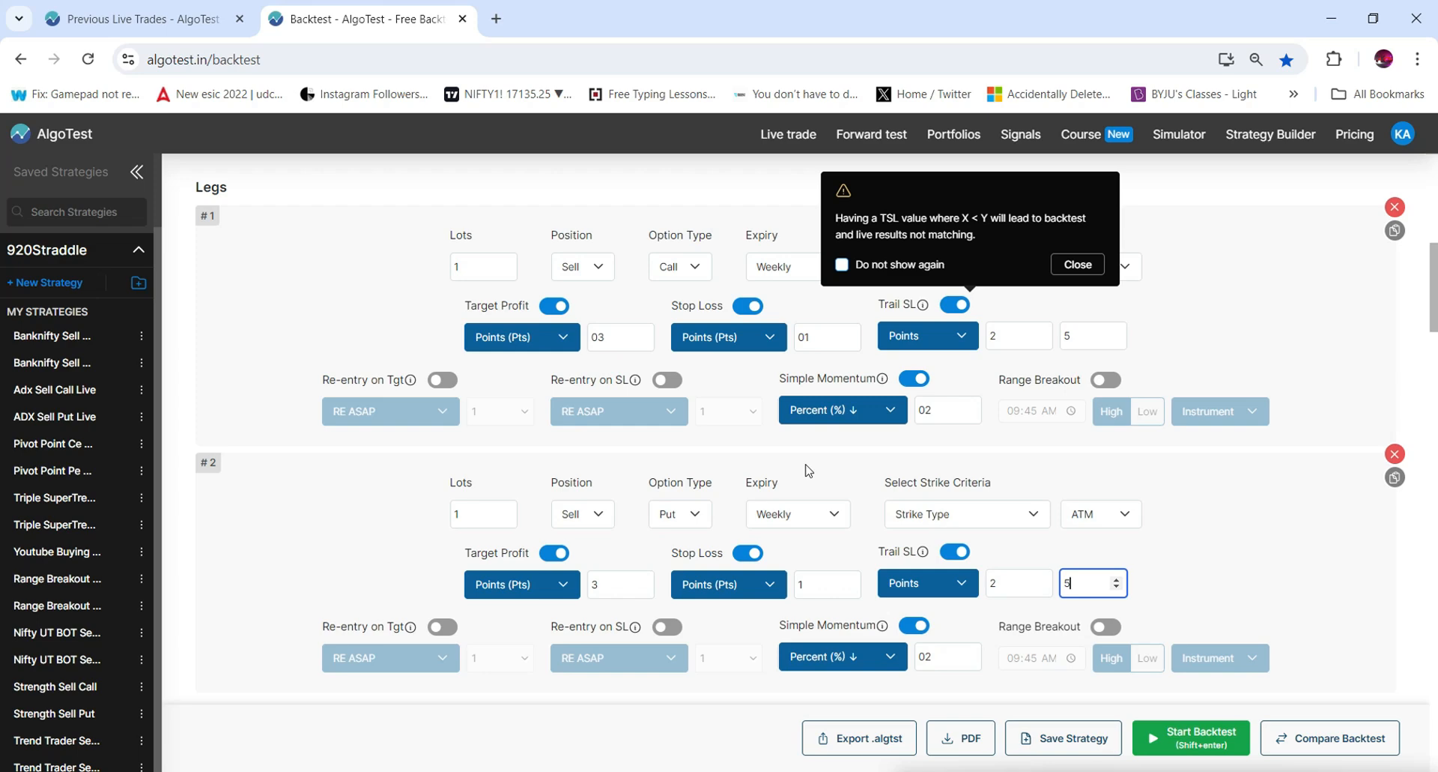
{"action": "double_click", "coordinate": [821, 341]}
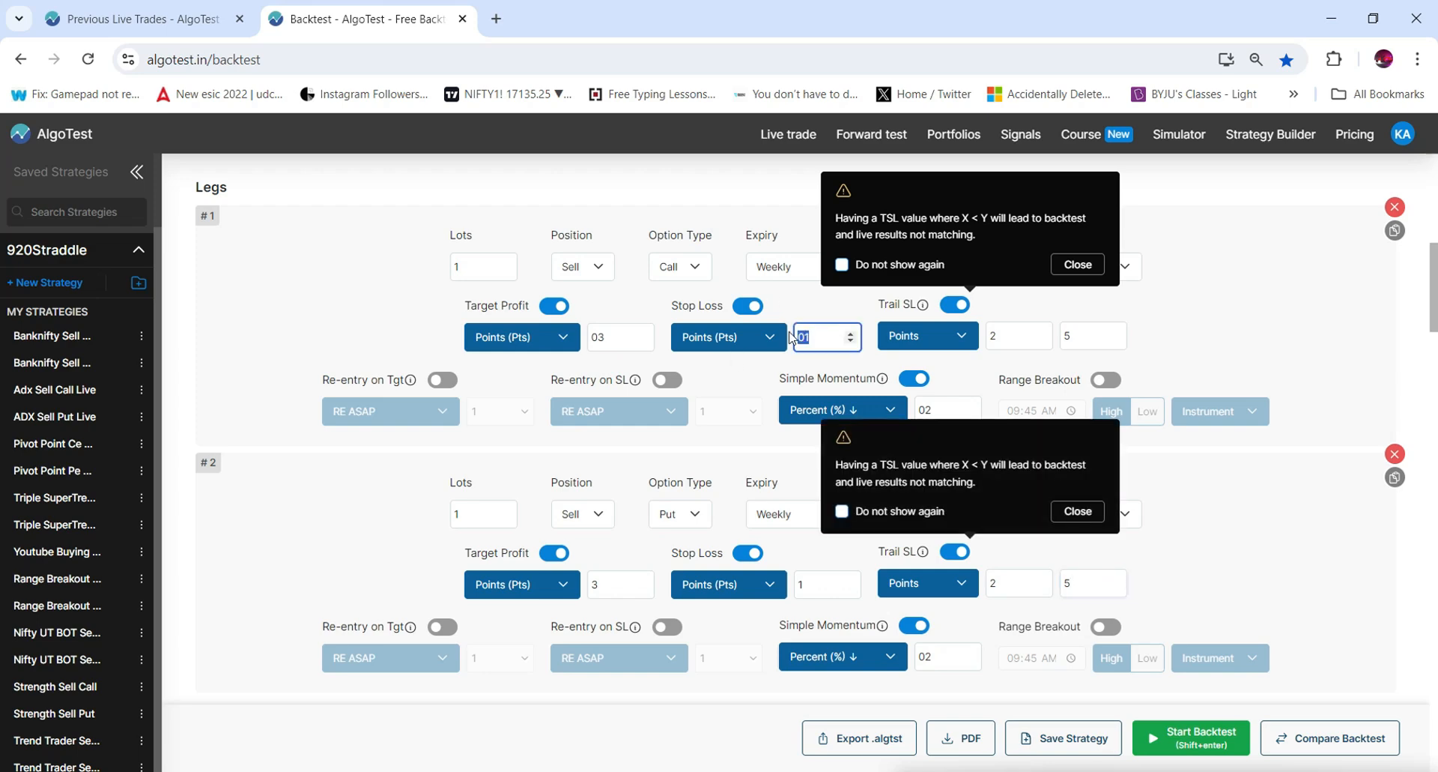
{"action": "left_click", "coordinate": [751, 367]}
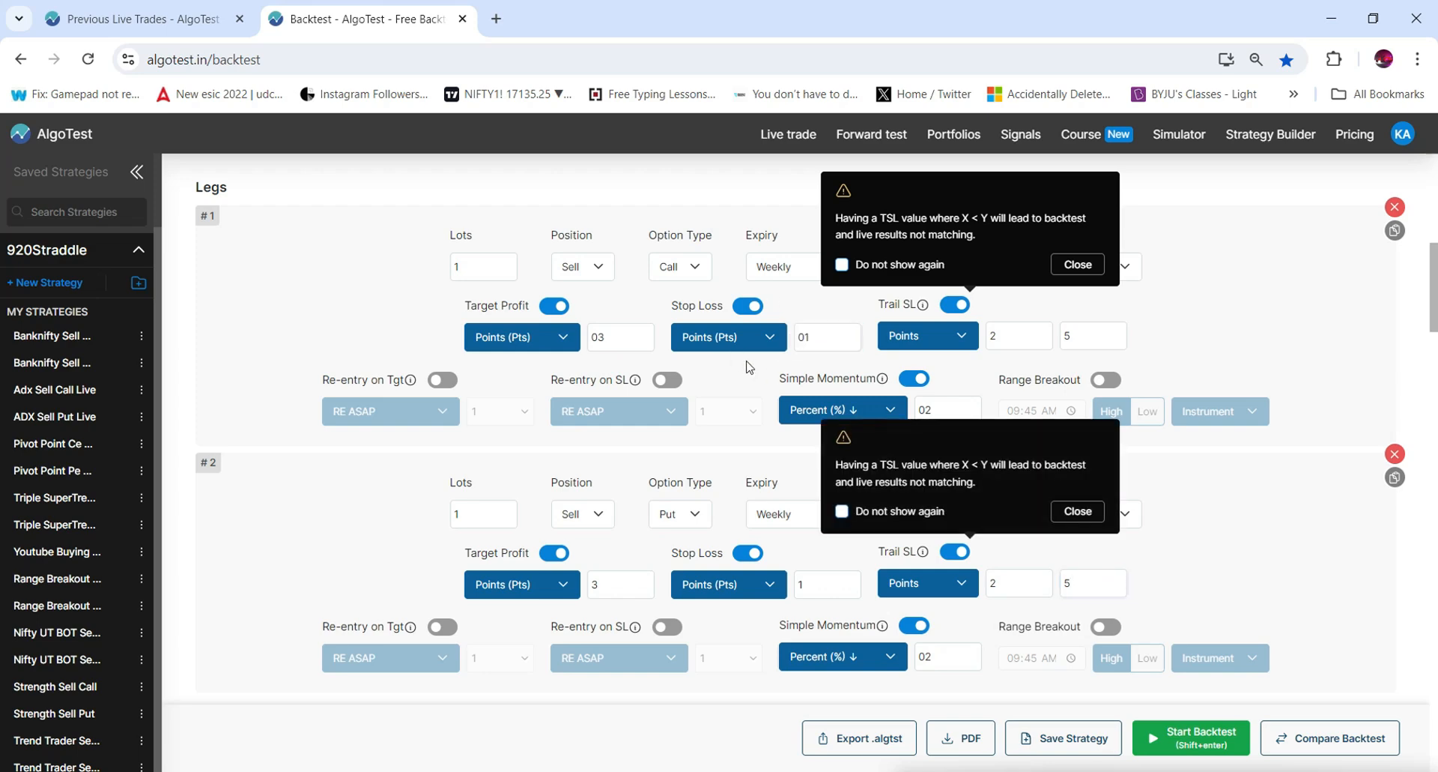
{"action": "double_click", "coordinate": [813, 339]}
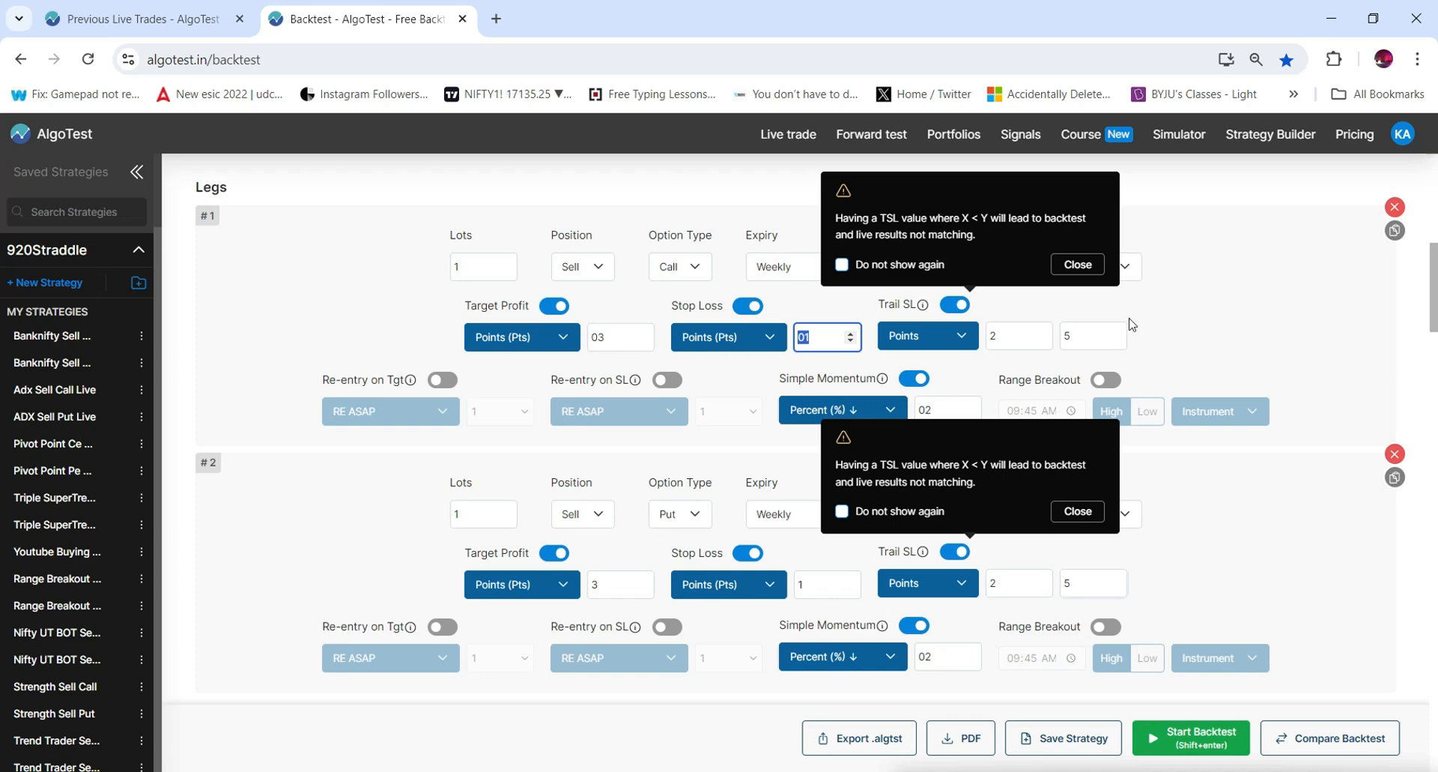
{"action": "left_click", "coordinate": [1237, 300]}
{"action": "left_click", "coordinate": [1078, 266]}
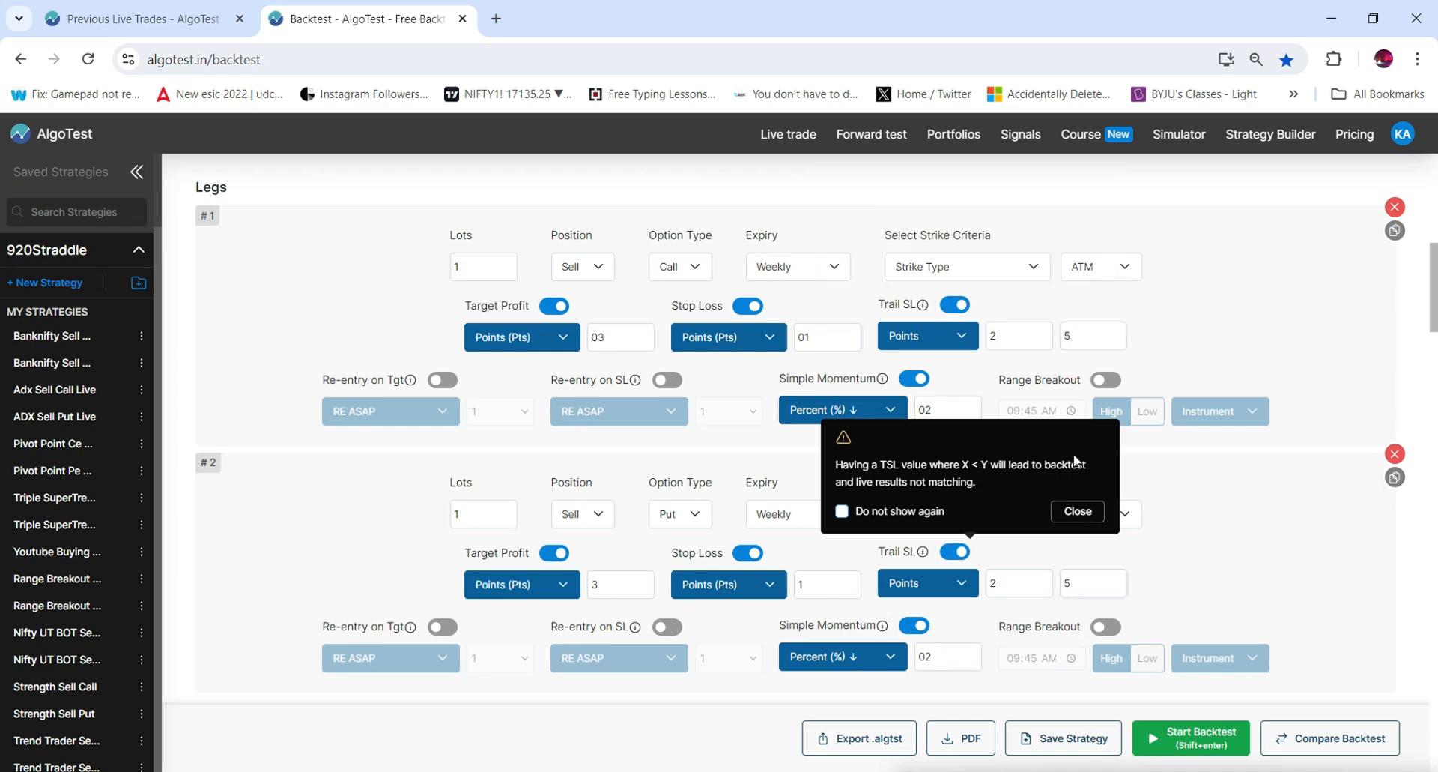
{"action": "left_click", "coordinate": [1078, 511]}
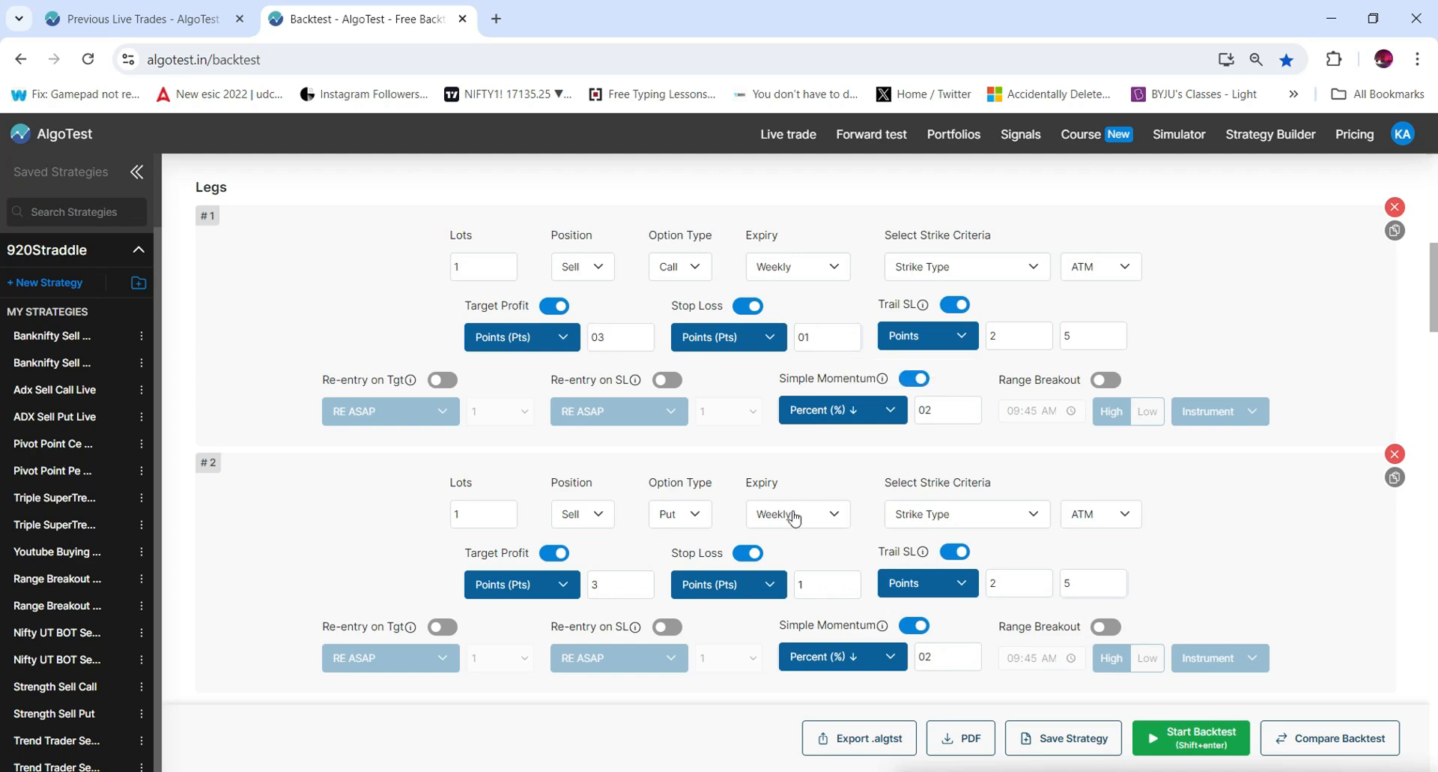
Examine the backtest's cumulative PnL chart and yearly results alongside the leg, overall strategy and entry settings.
{"action": "scroll", "coordinate": [797, 517], "scroll_direction": "down", "scroll_amount": 10}
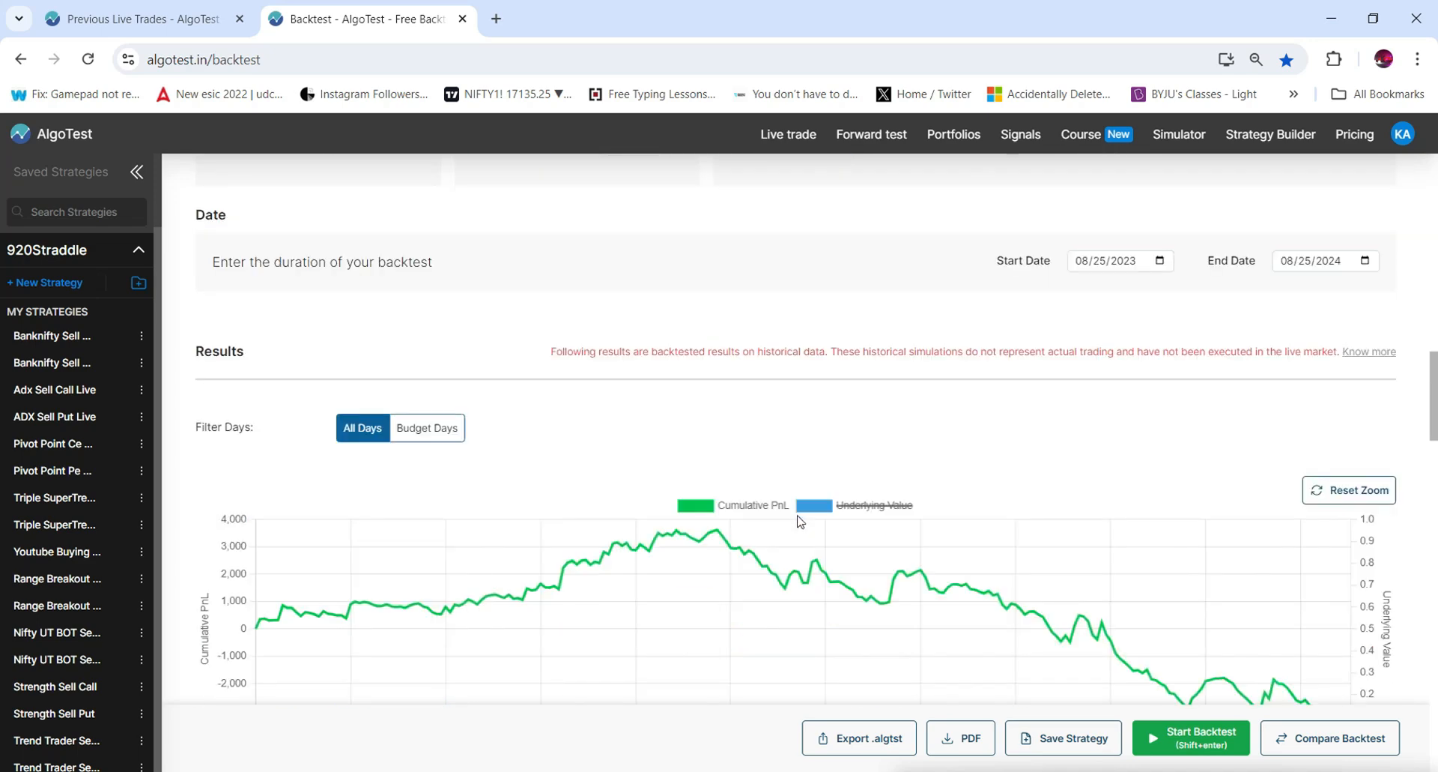
{"action": "scroll", "coordinate": [800, 521], "scroll_direction": "down", "scroll_amount": 10}
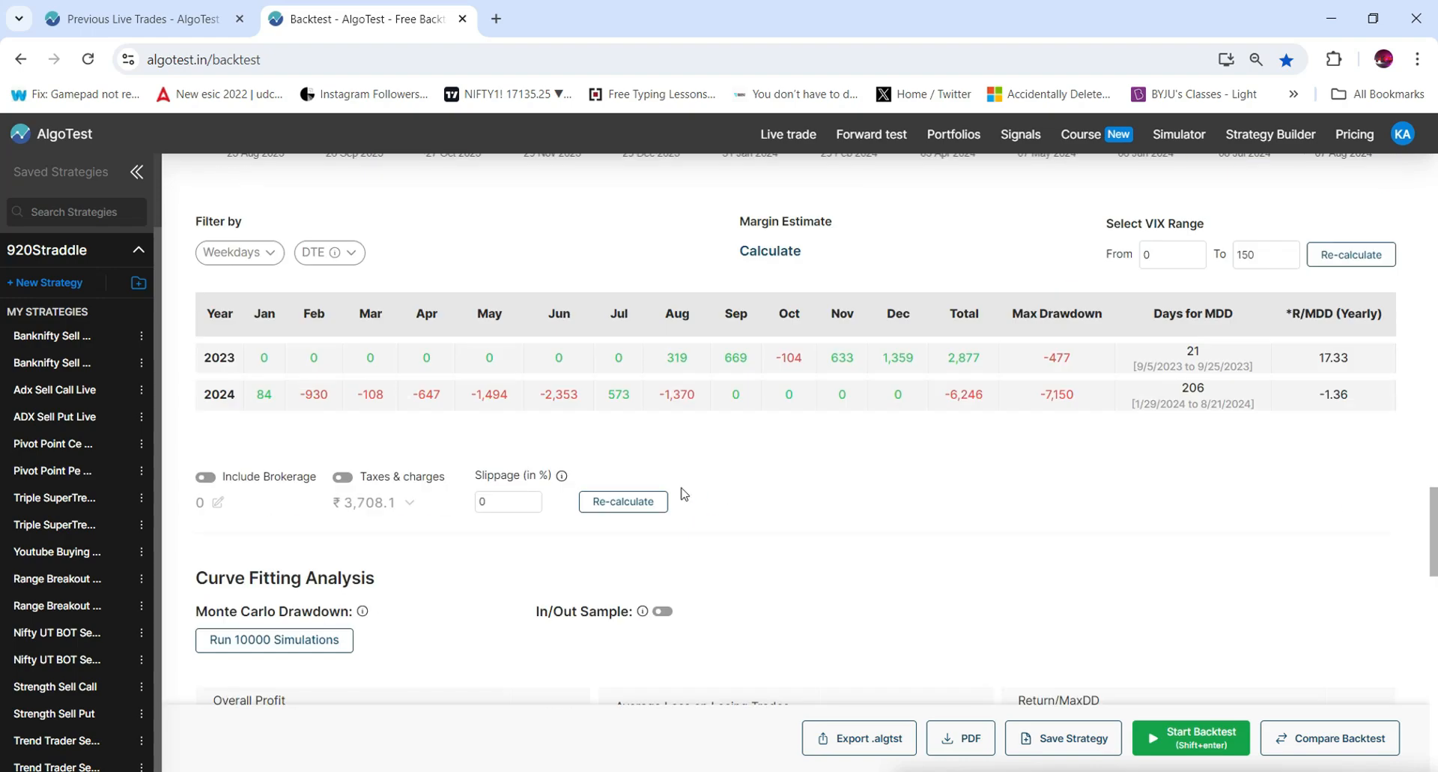
{"action": "scroll", "coordinate": [803, 530], "scroll_direction": "up", "scroll_amount": 10}
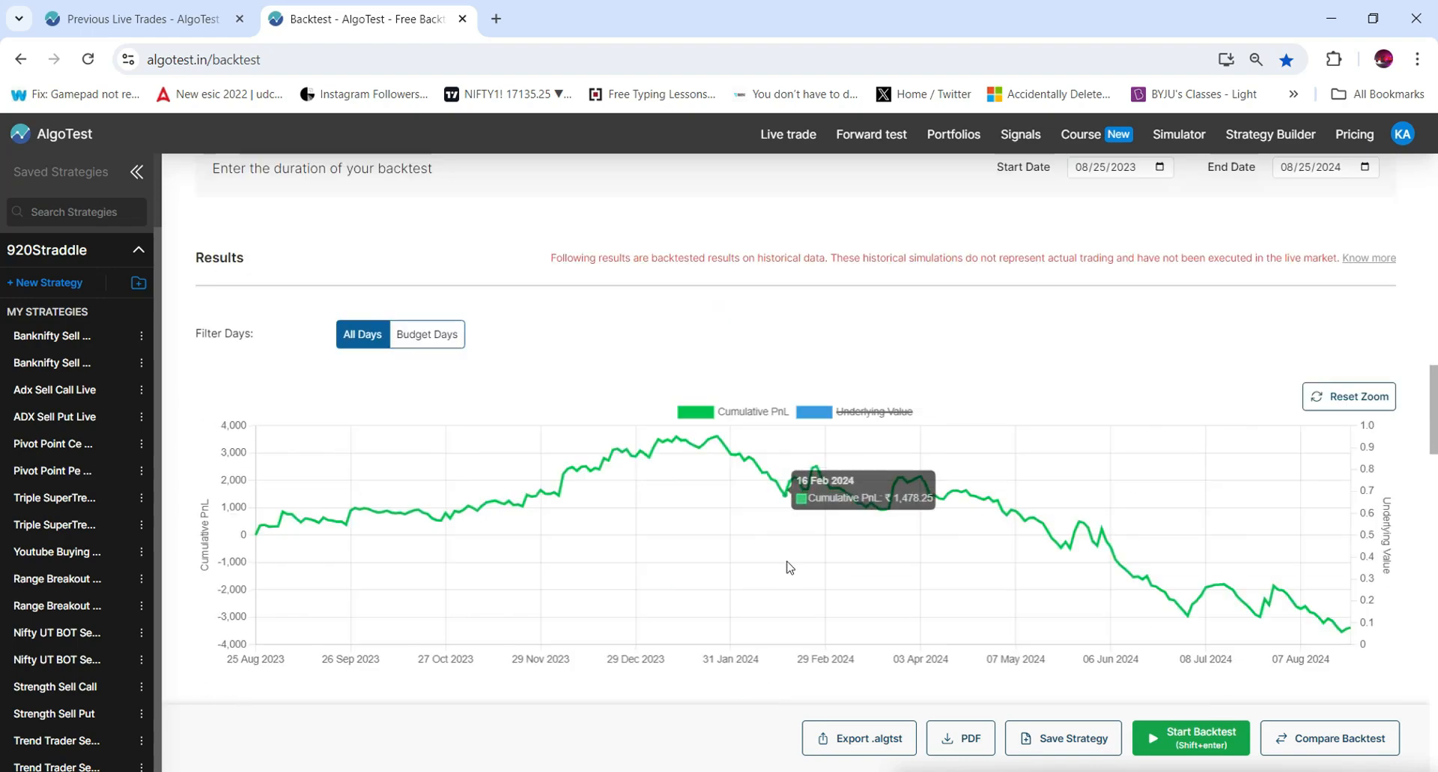
{"action": "scroll", "coordinate": [791, 567], "scroll_direction": "down", "scroll_amount": 10}
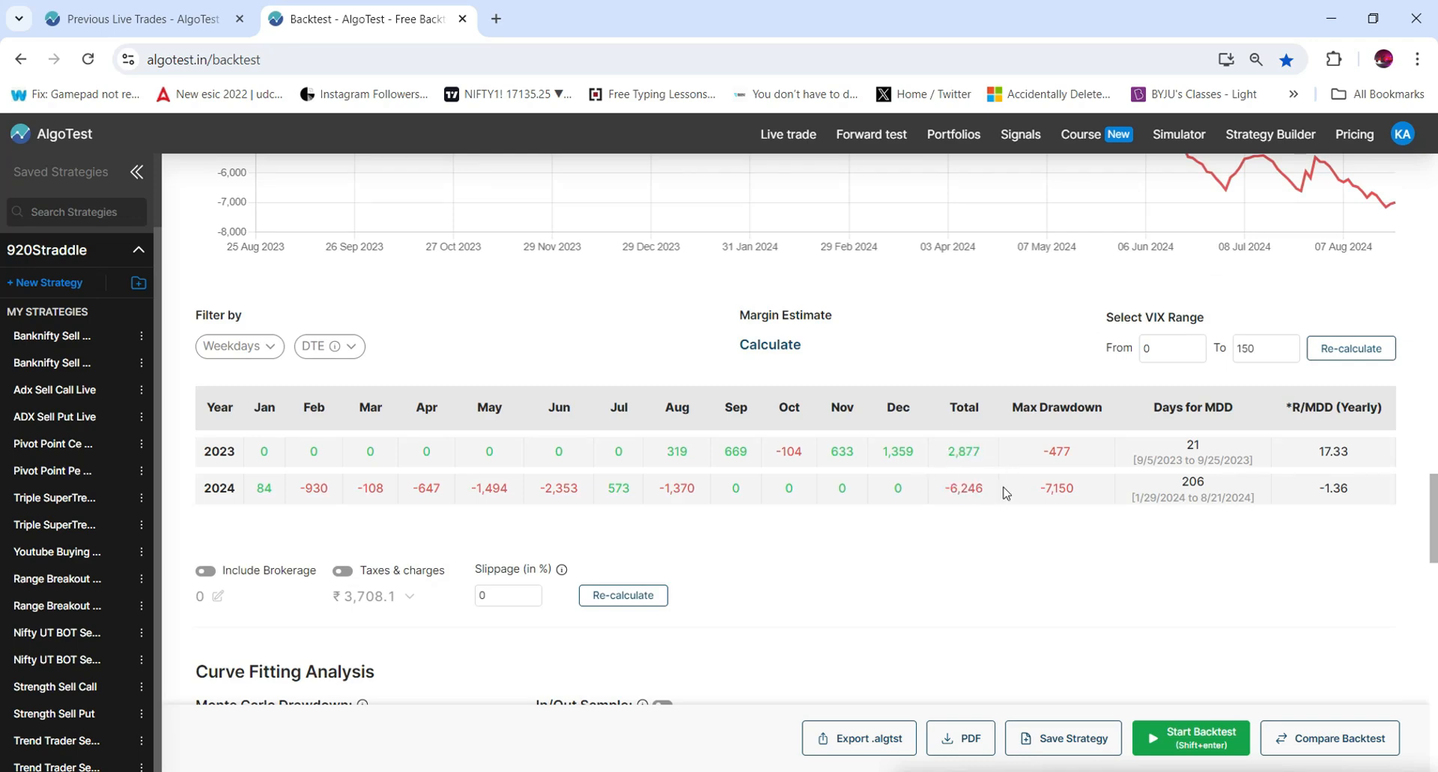
{"action": "scroll", "coordinate": [962, 450], "scroll_direction": "up", "scroll_amount": 15}
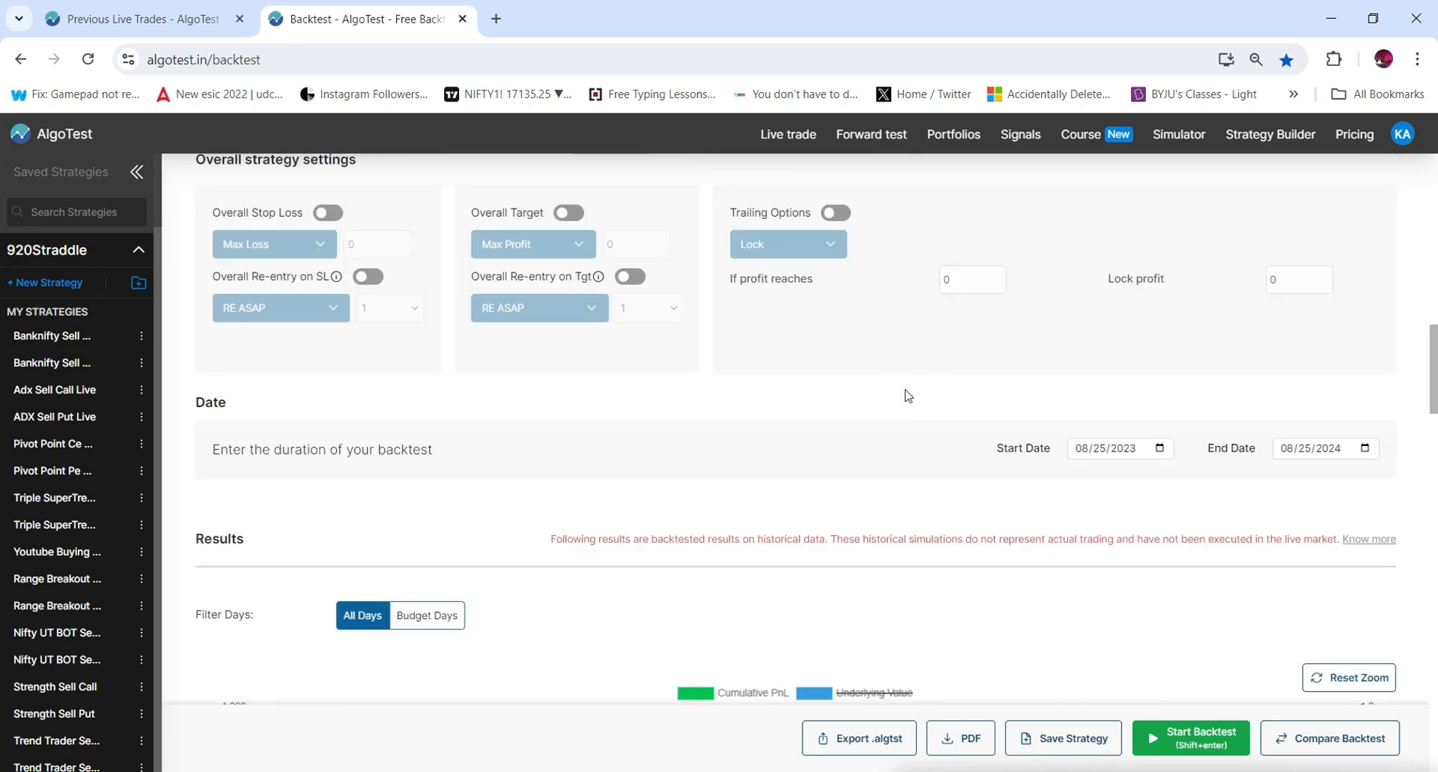
{"action": "scroll", "coordinate": [906, 395], "scroll_direction": "up", "scroll_amount": 10}
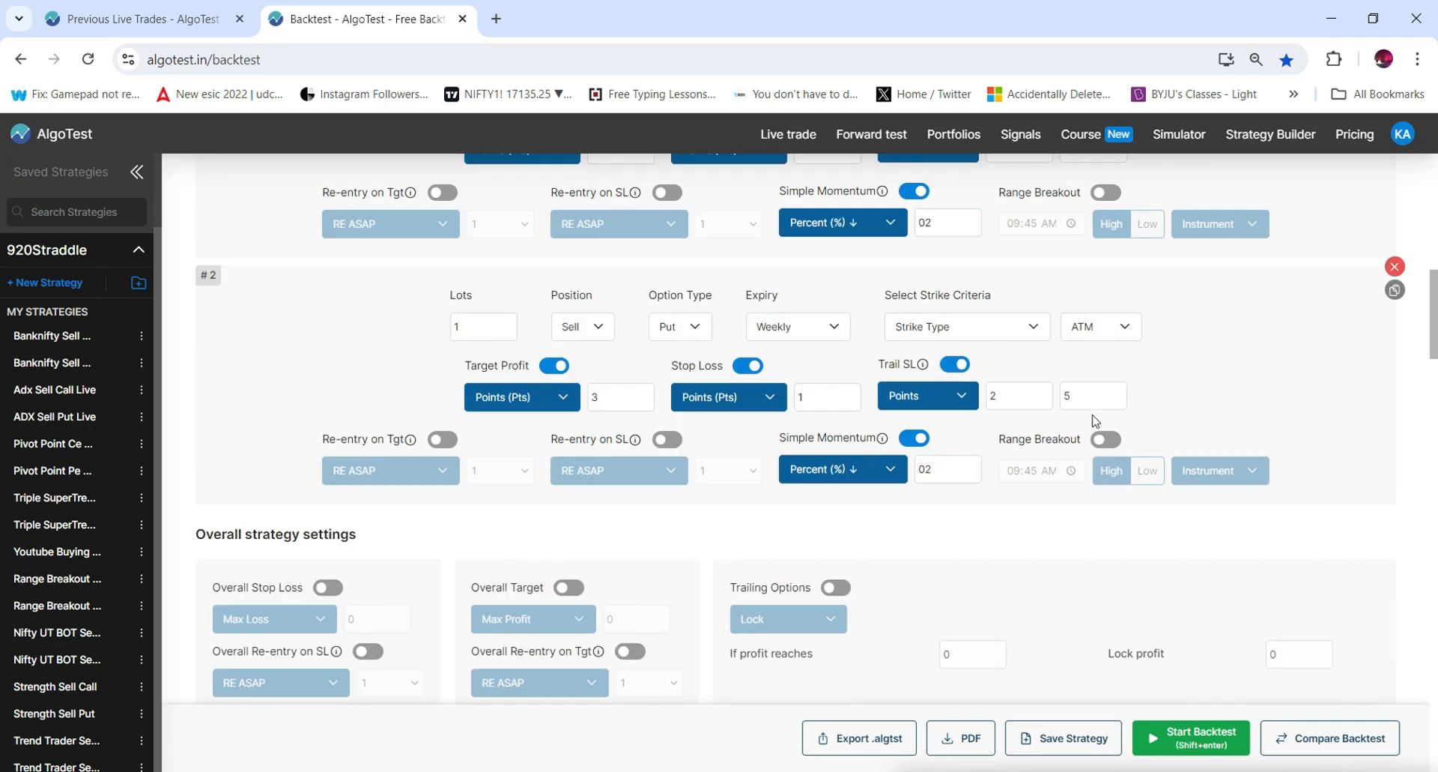
{"action": "scroll", "coordinate": [1094, 420], "scroll_direction": "down", "scroll_amount": 5}
{"action": "scroll", "coordinate": [1093, 419], "scroll_direction": "down", "scroll_amount": 4}
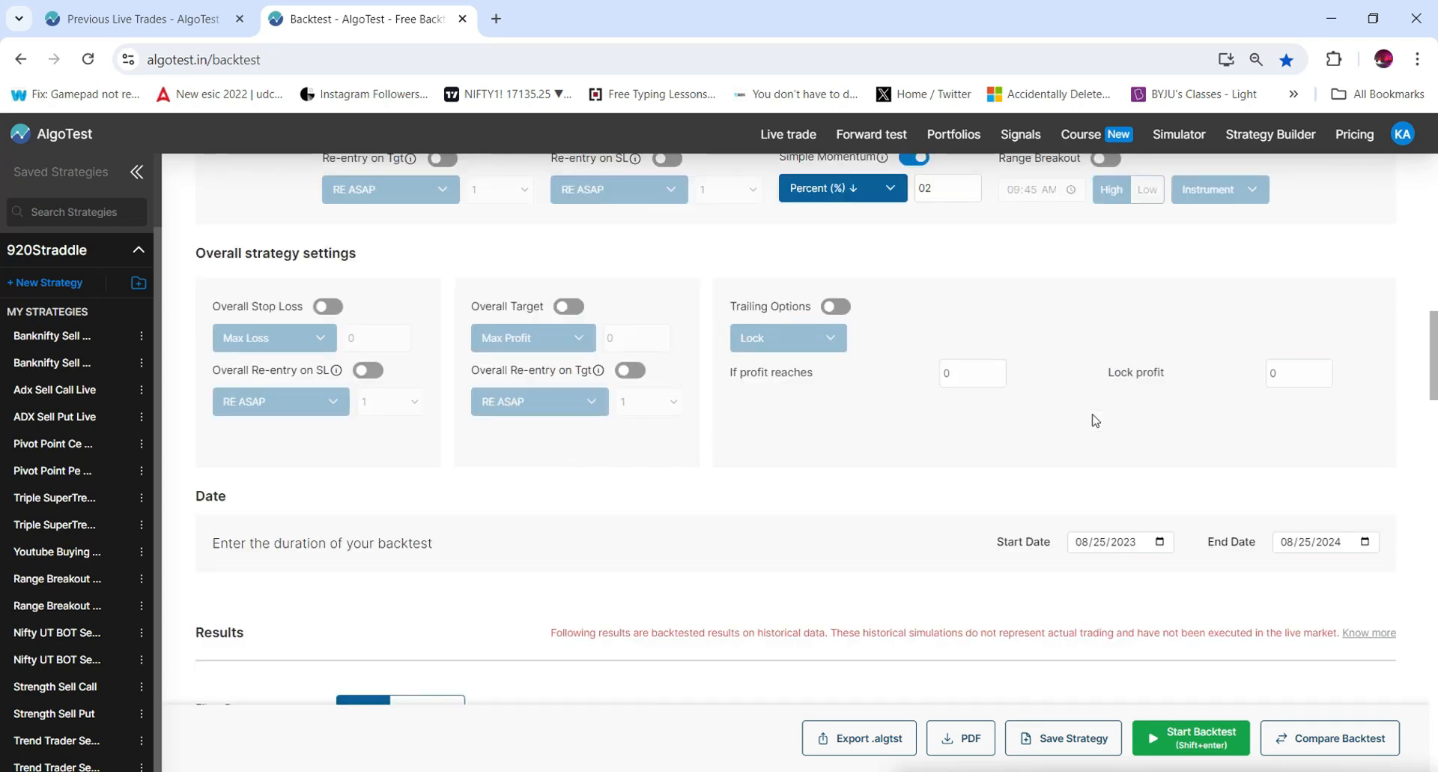
{"action": "scroll", "coordinate": [1094, 419], "scroll_direction": "up", "scroll_amount": 5}
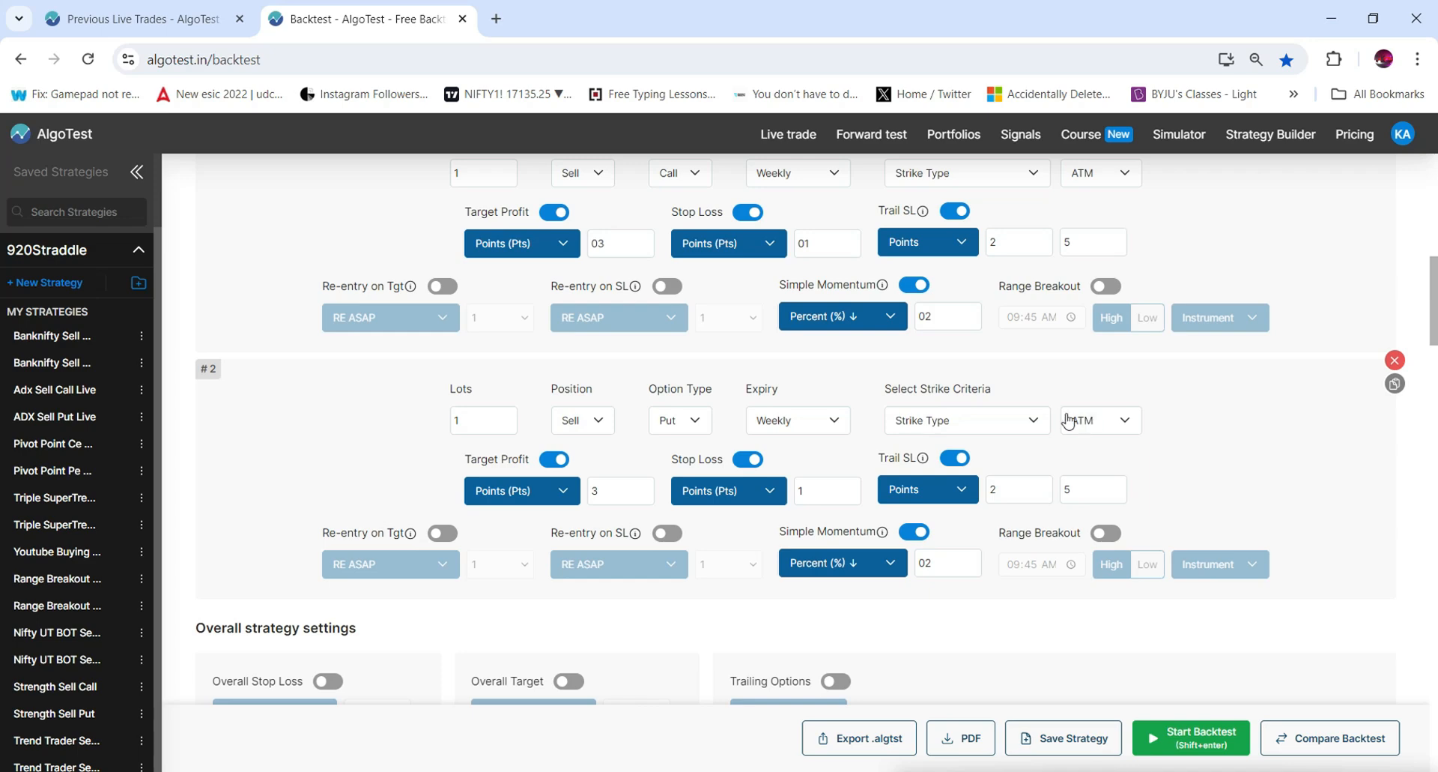
{"action": "scroll", "coordinate": [1095, 421], "scroll_direction": "up", "scroll_amount": 5}
{"action": "scroll", "coordinate": [1101, 422], "scroll_direction": "up", "scroll_amount": 5}
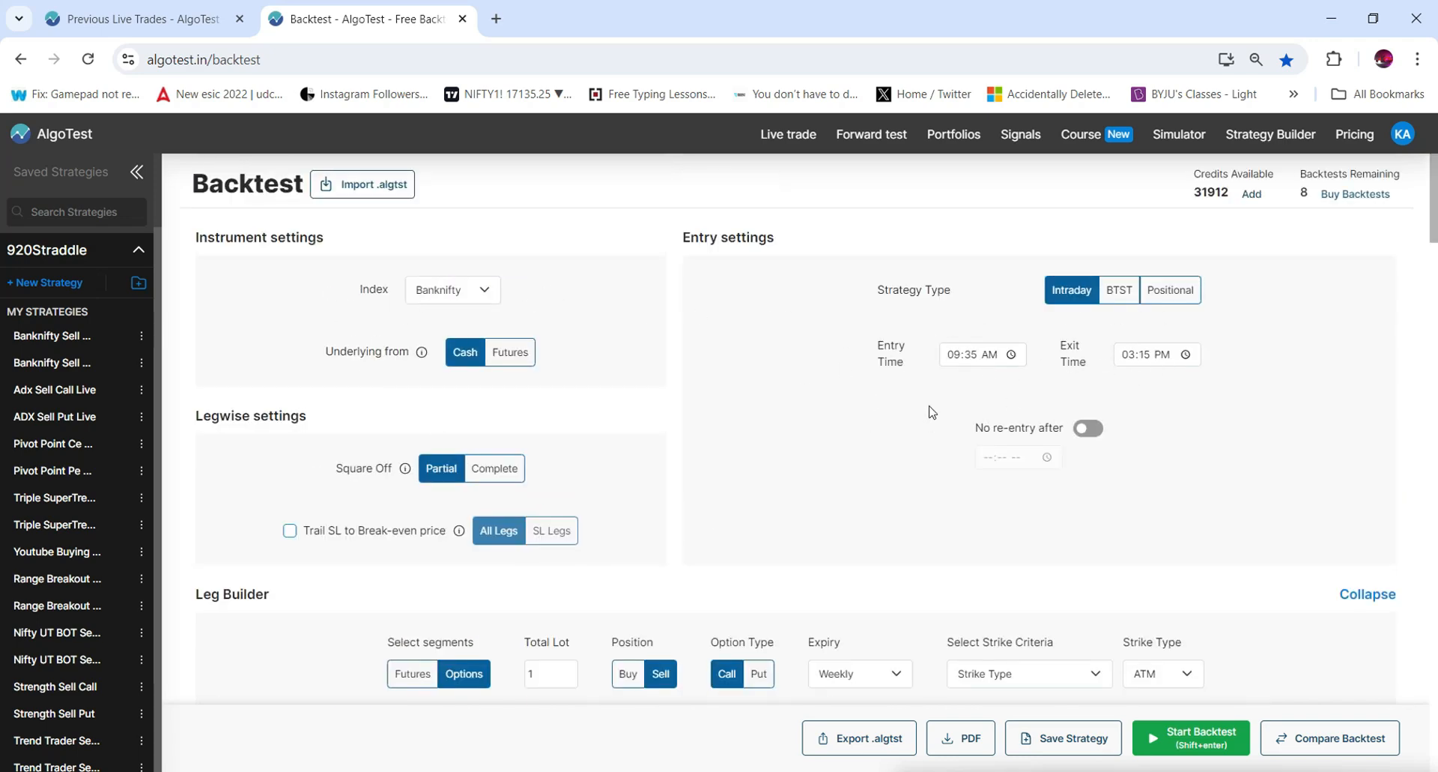
{"action": "scroll", "coordinate": [936, 408], "scroll_direction": "down", "scroll_amount": 8}
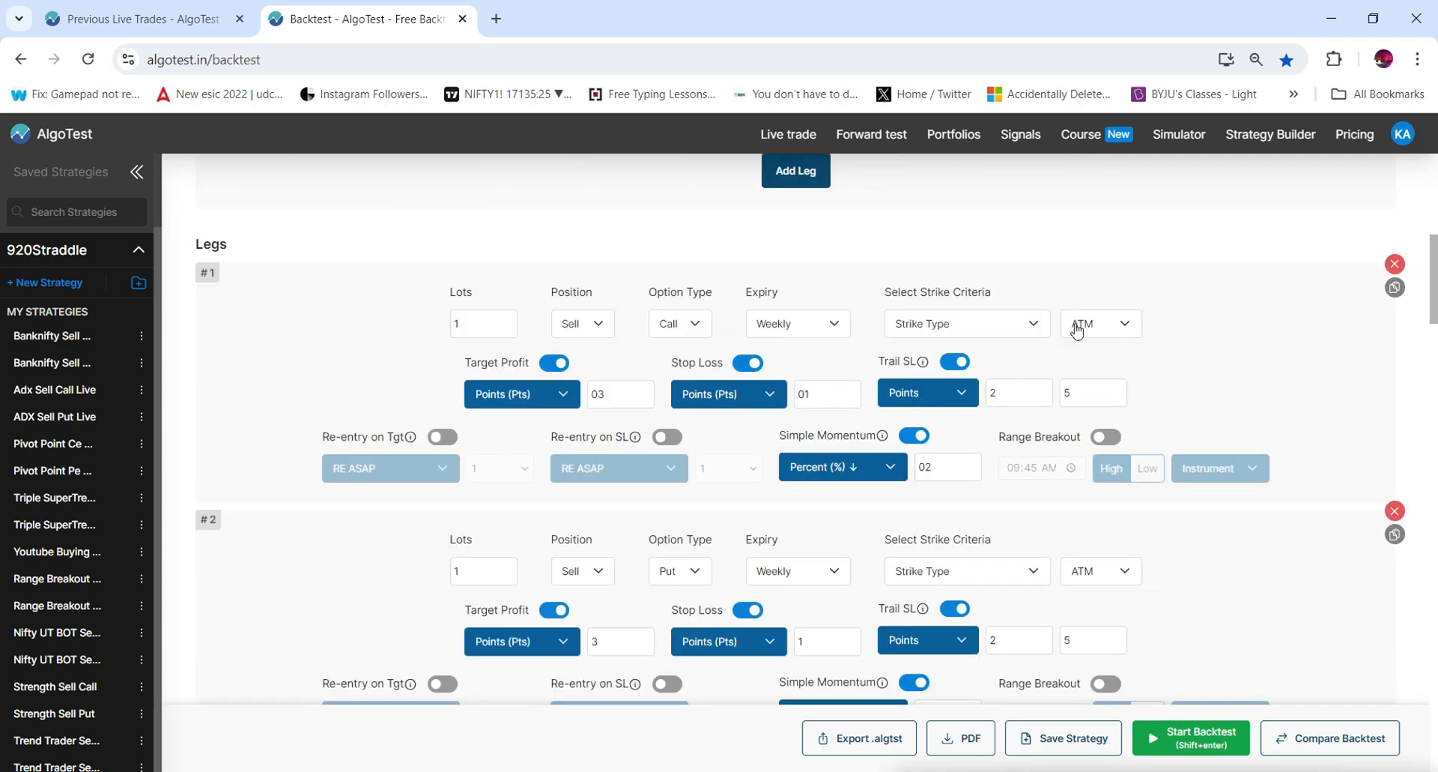
Inspect the first leg's strike choices and trailing stop loss unit options and values, and dismiss the TSL warning.
{"action": "left_click", "coordinate": [1106, 330]}
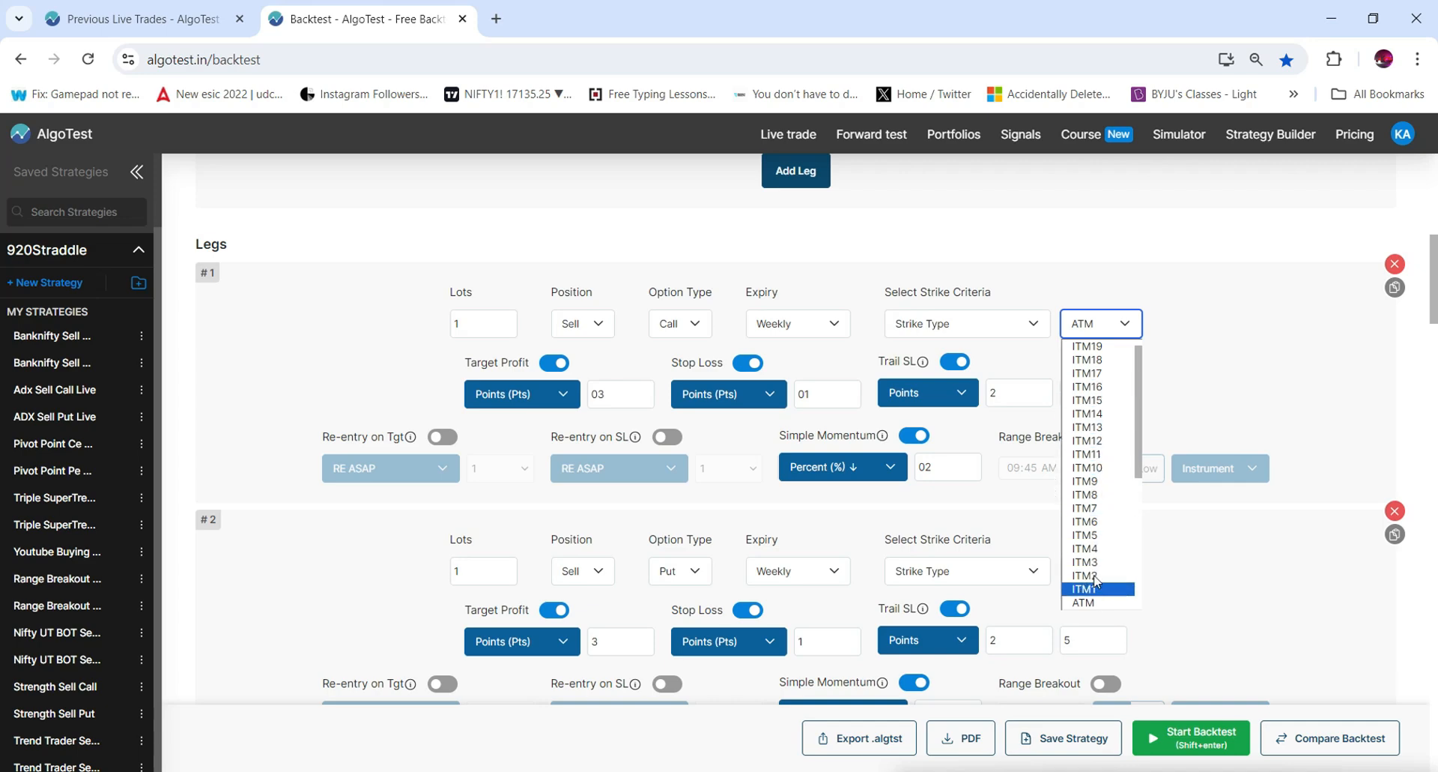
{"action": "left_click", "coordinate": [1215, 379]}
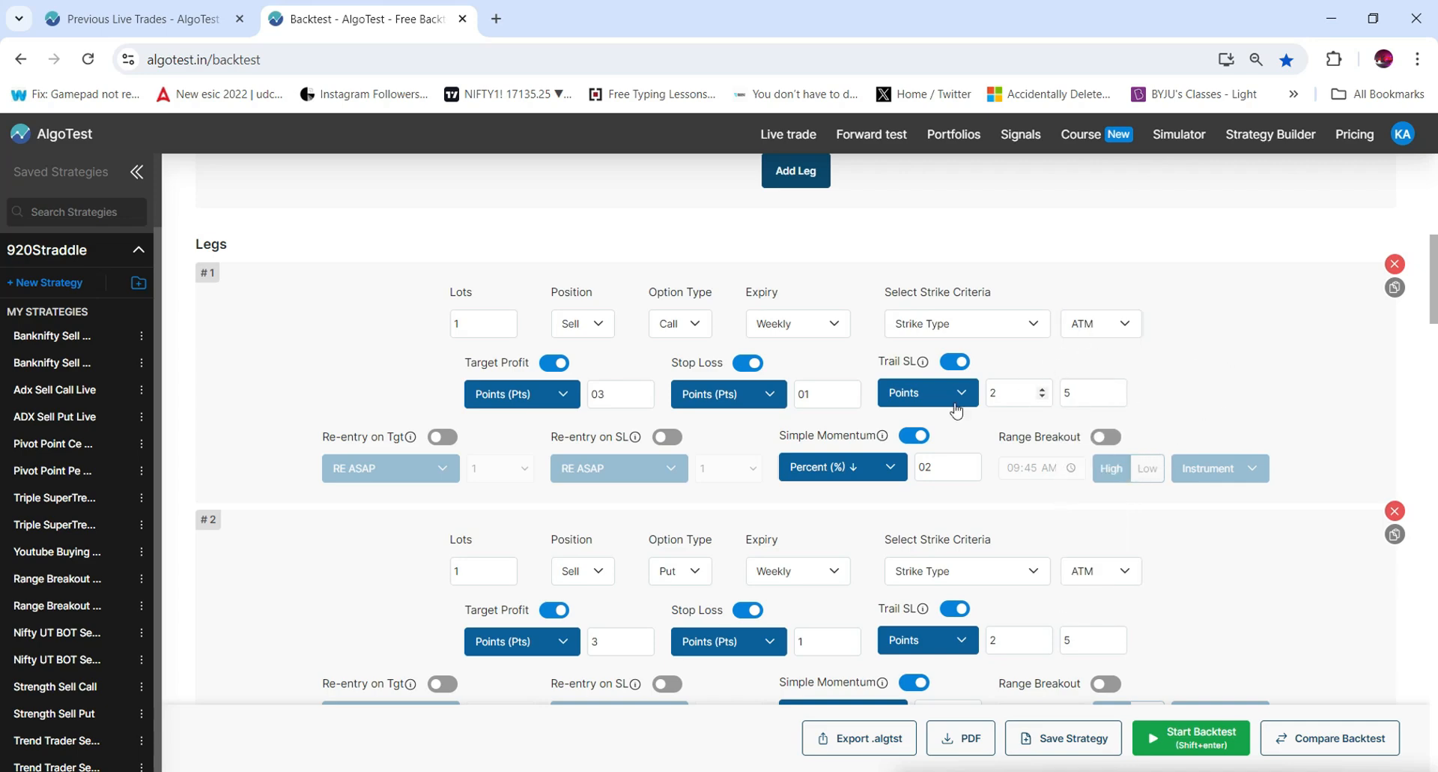
{"action": "left_click", "coordinate": [929, 397]}
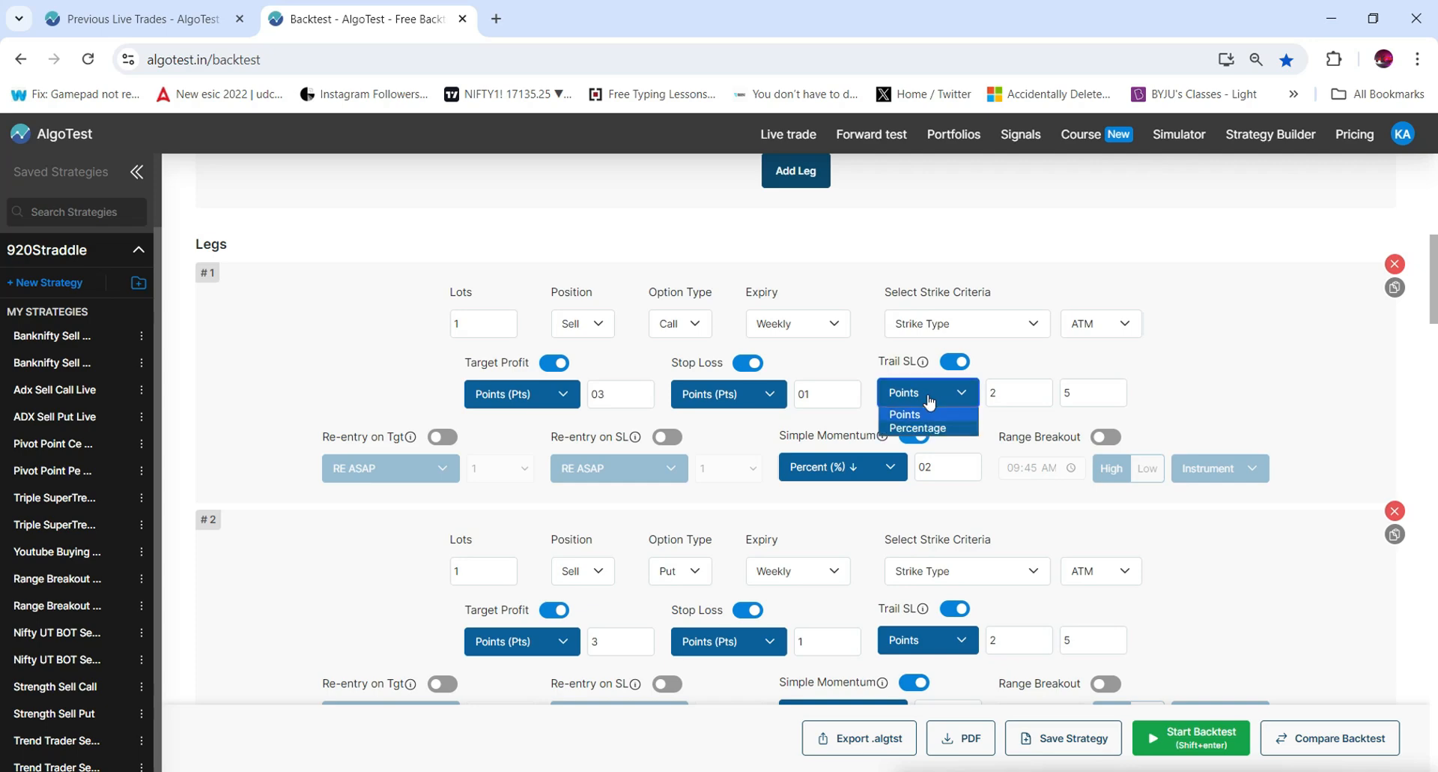
{"action": "left_click", "coordinate": [929, 397]}
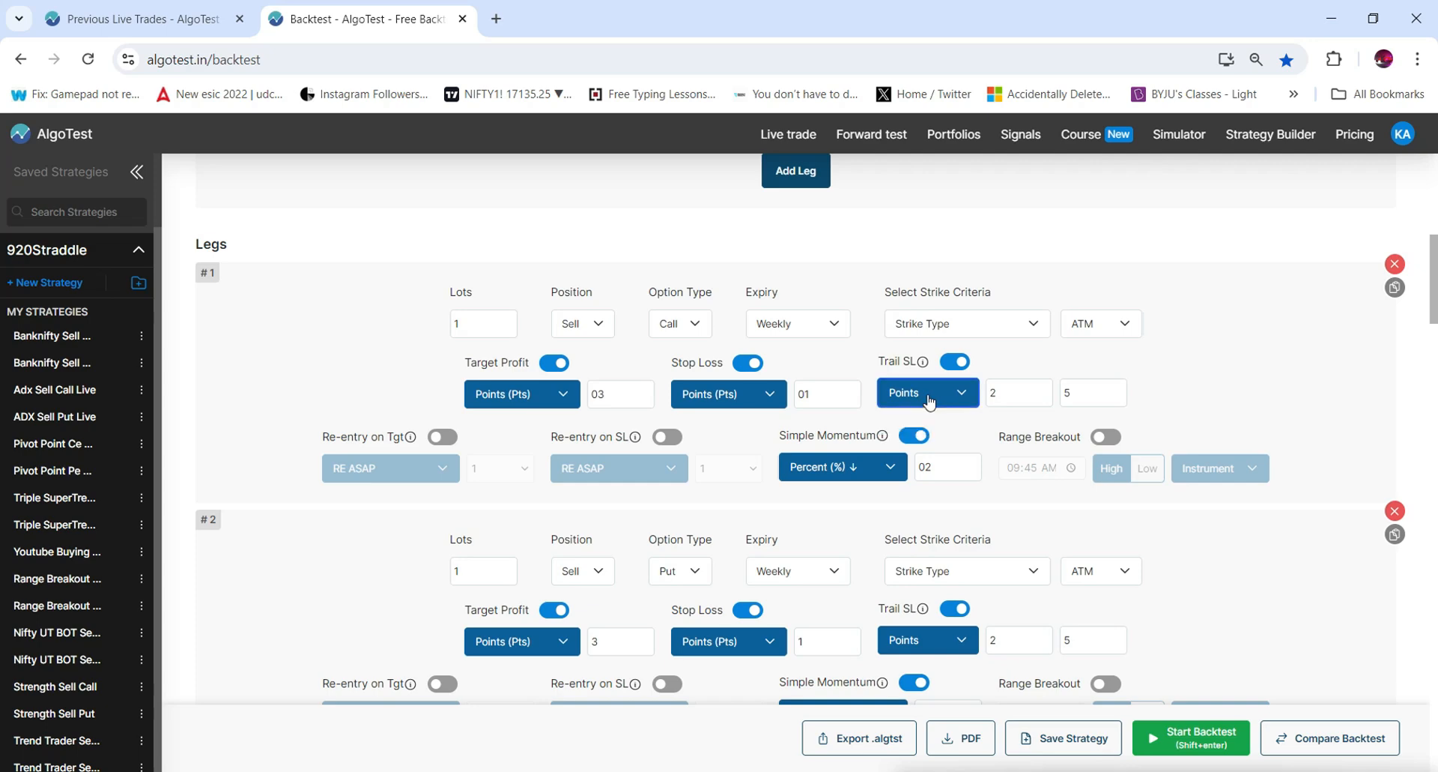
{"action": "key", "text": "Tab"}
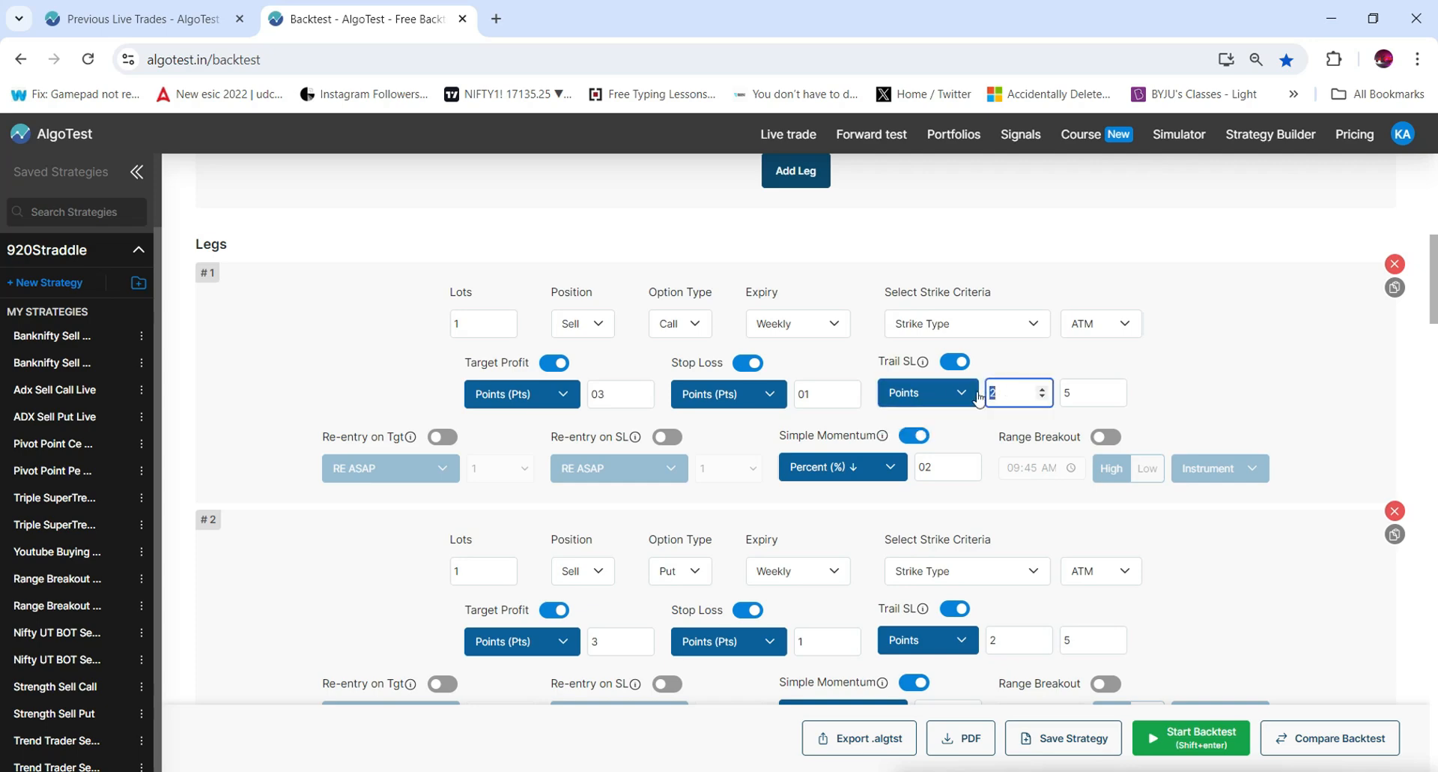
{"action": "left_click", "coordinate": [1095, 397]}
{"action": "left_click", "coordinate": [1008, 395]}
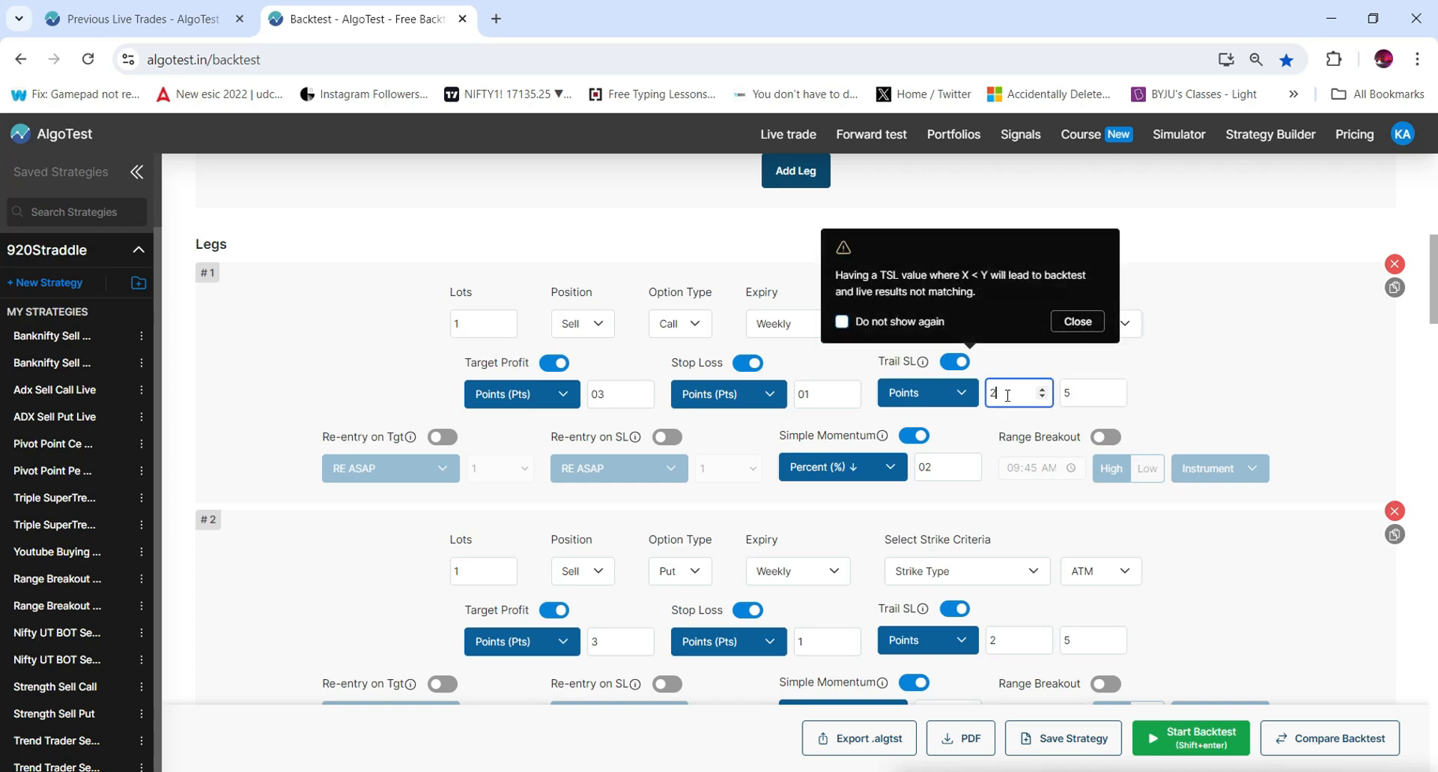
{"action": "left_click", "coordinate": [1079, 324]}
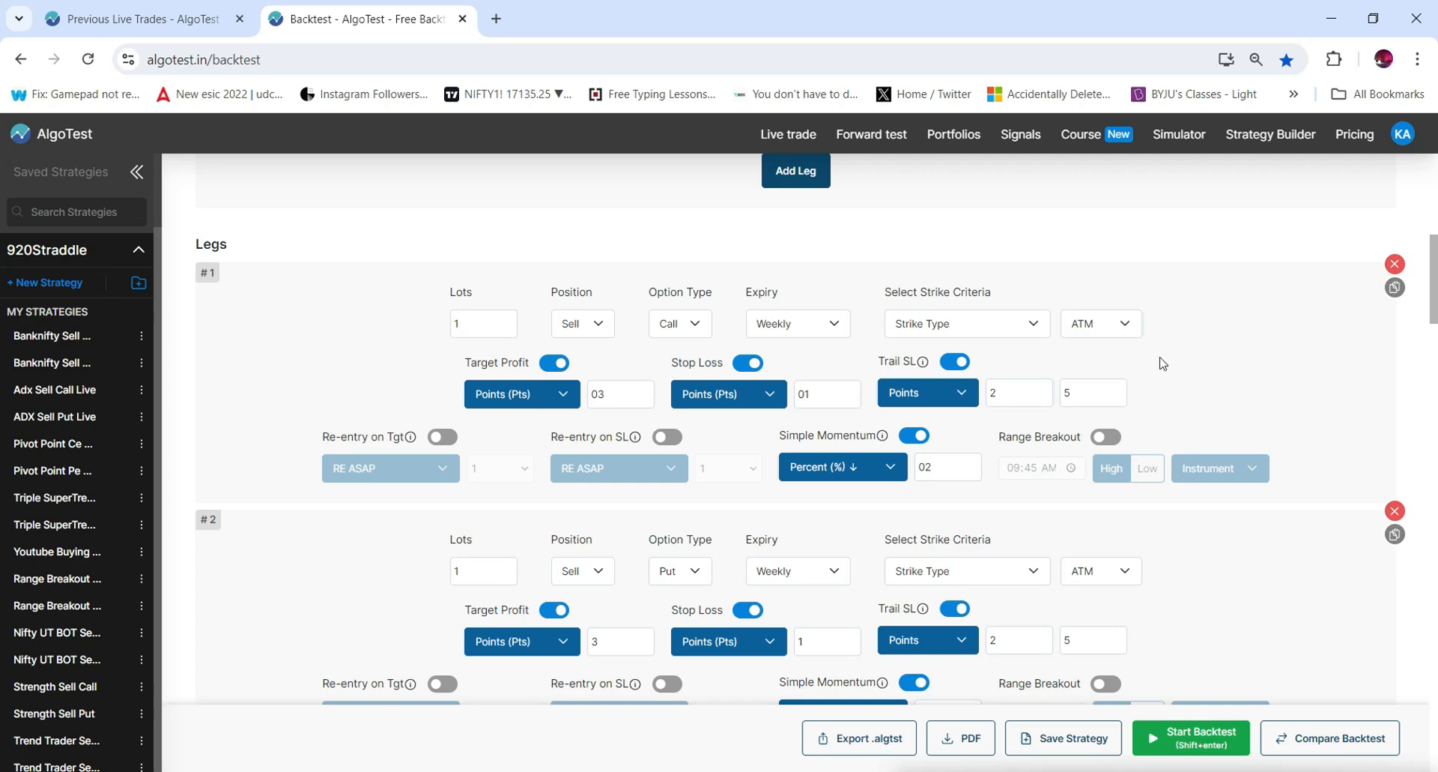
Set the second trailing stop loss value of the first leg to 10 points and dismiss the TSL warning.
{"action": "double_click", "coordinate": [991, 394]}
{"action": "left_click", "coordinate": [1081, 395]}
{"action": "key", "text": "BackSpace"}
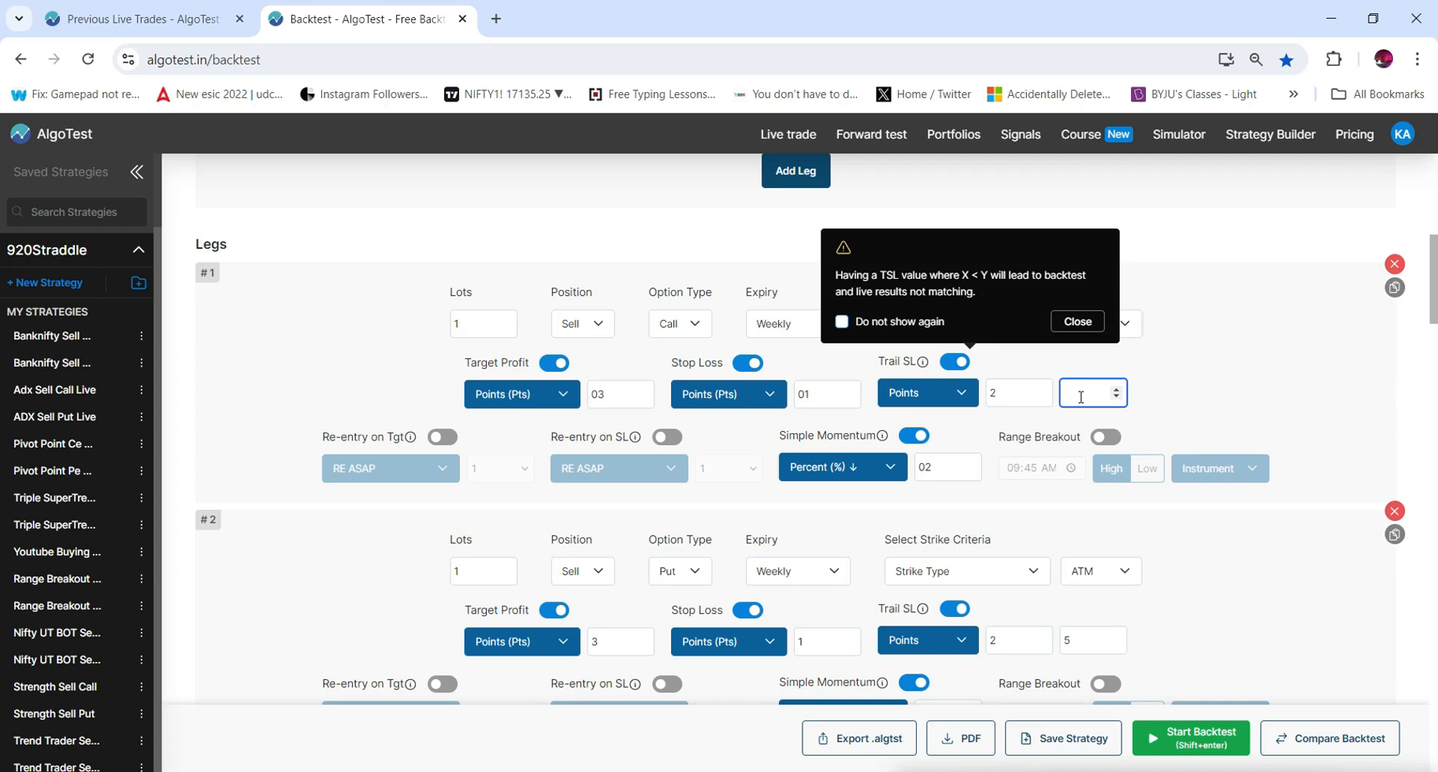
{"action": "type", "text": "10"}
{"action": "left_click", "coordinate": [1004, 399]}
{"action": "double_click", "coordinate": [1065, 393]}
{"action": "left_click", "coordinate": [1178, 405]}
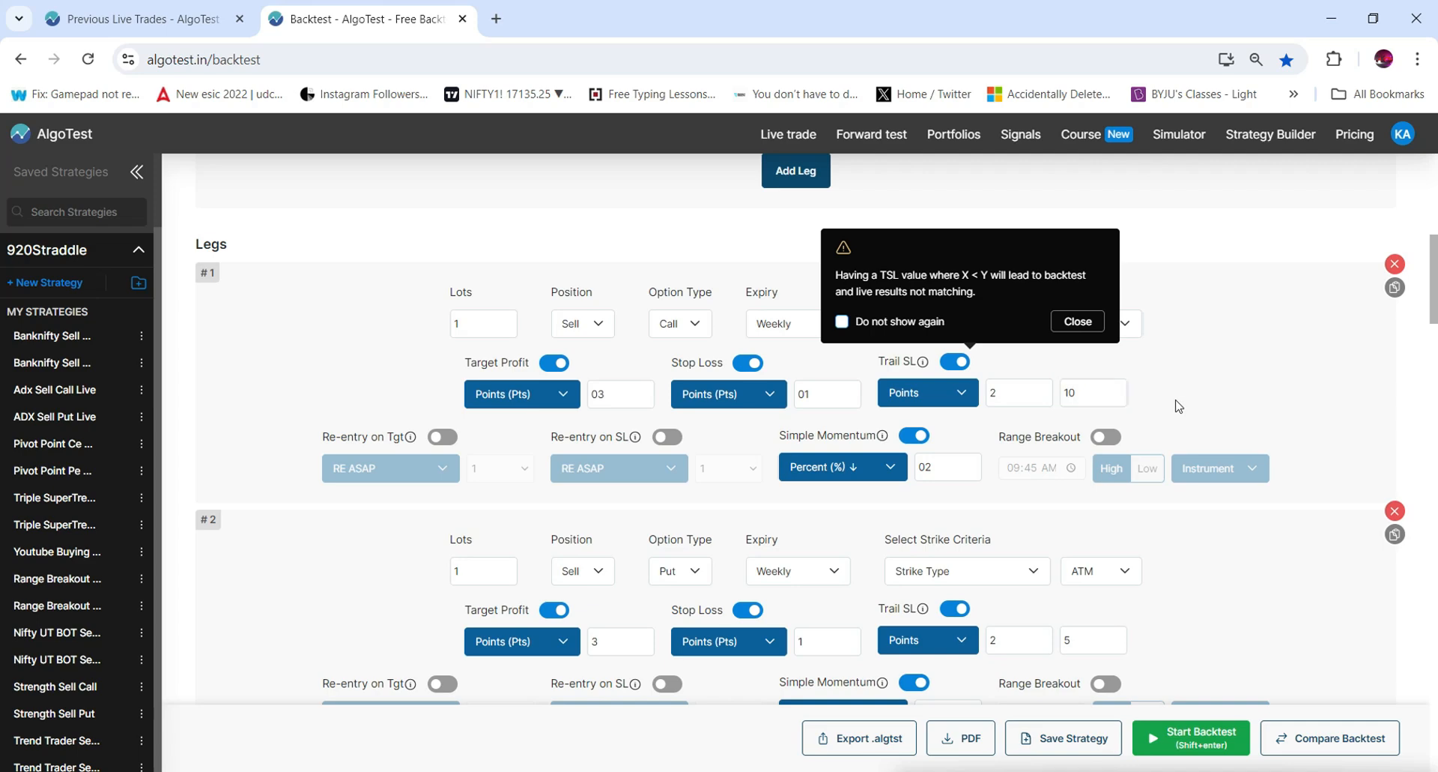
{"action": "left_click", "coordinate": [1074, 327]}
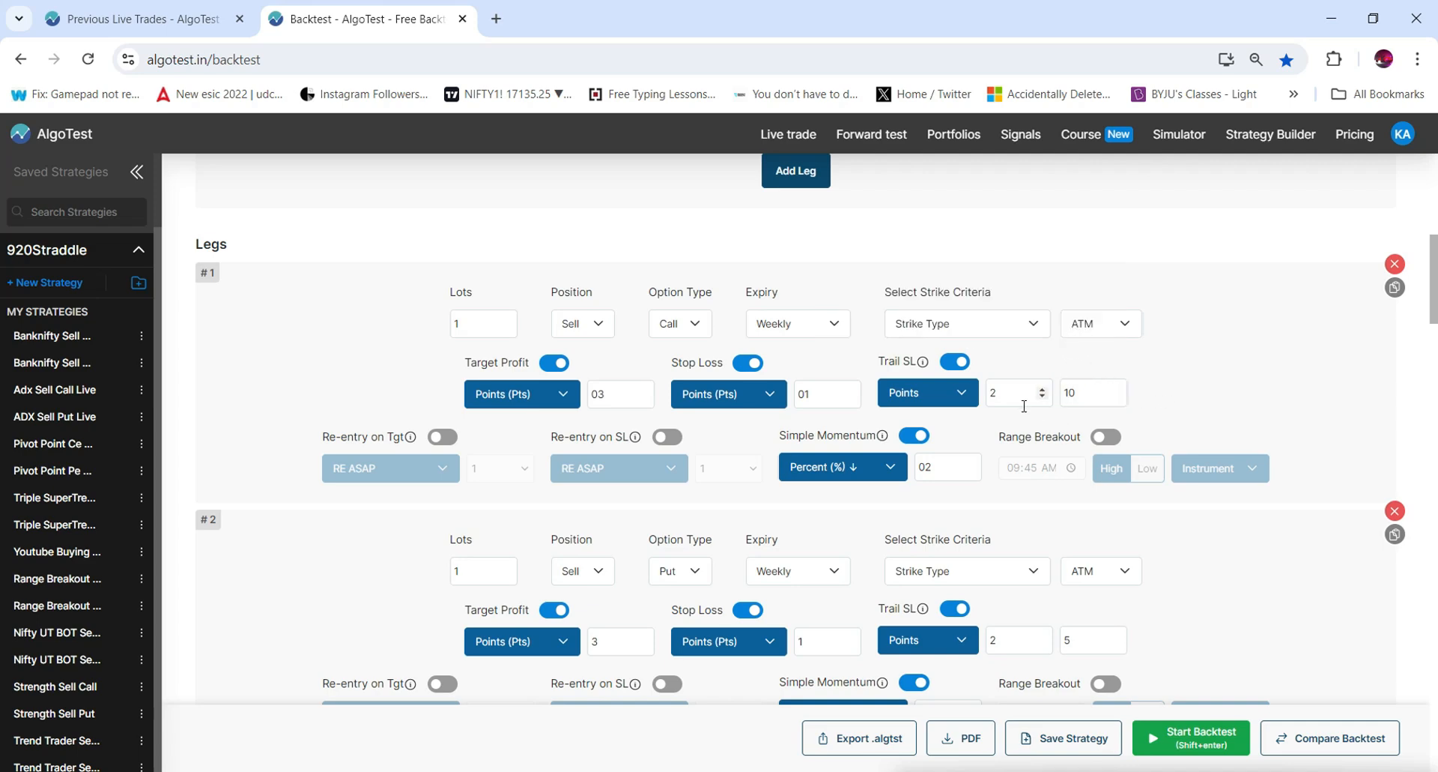
Set the second trailing stop loss value of the first leg to 1 point.
{"action": "double_click", "coordinate": [989, 394]}
{"action": "double_click", "coordinate": [1079, 393]}
{"action": "type", "text": "1"}
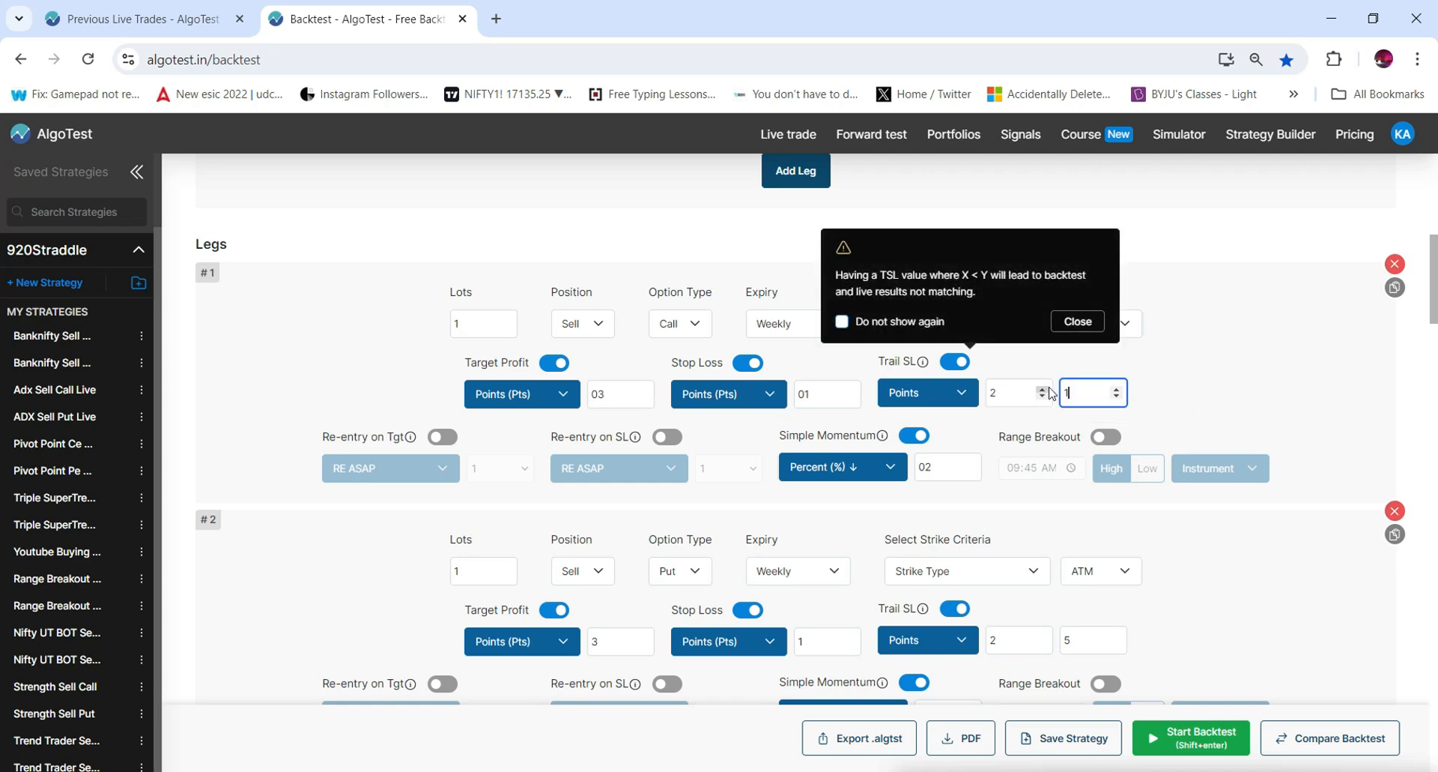
{"action": "left_click", "coordinate": [1204, 394]}
Set the first leg's trailing stop loss values to 4 and 3 points.
{"action": "mouse_move", "coordinate": [1006, 397]}
{"action": "left_mouse_down"}
{"action": "mouse_move", "coordinate": [991, 395]}
{"action": "mouse_move", "coordinate": [1063, 395]}
{"action": "mouse_move", "coordinate": [988, 393]}
{"action": "left_mouse_up"}
{"action": "left_click", "coordinate": [1188, 401]}
{"action": "type", "text": "4"}
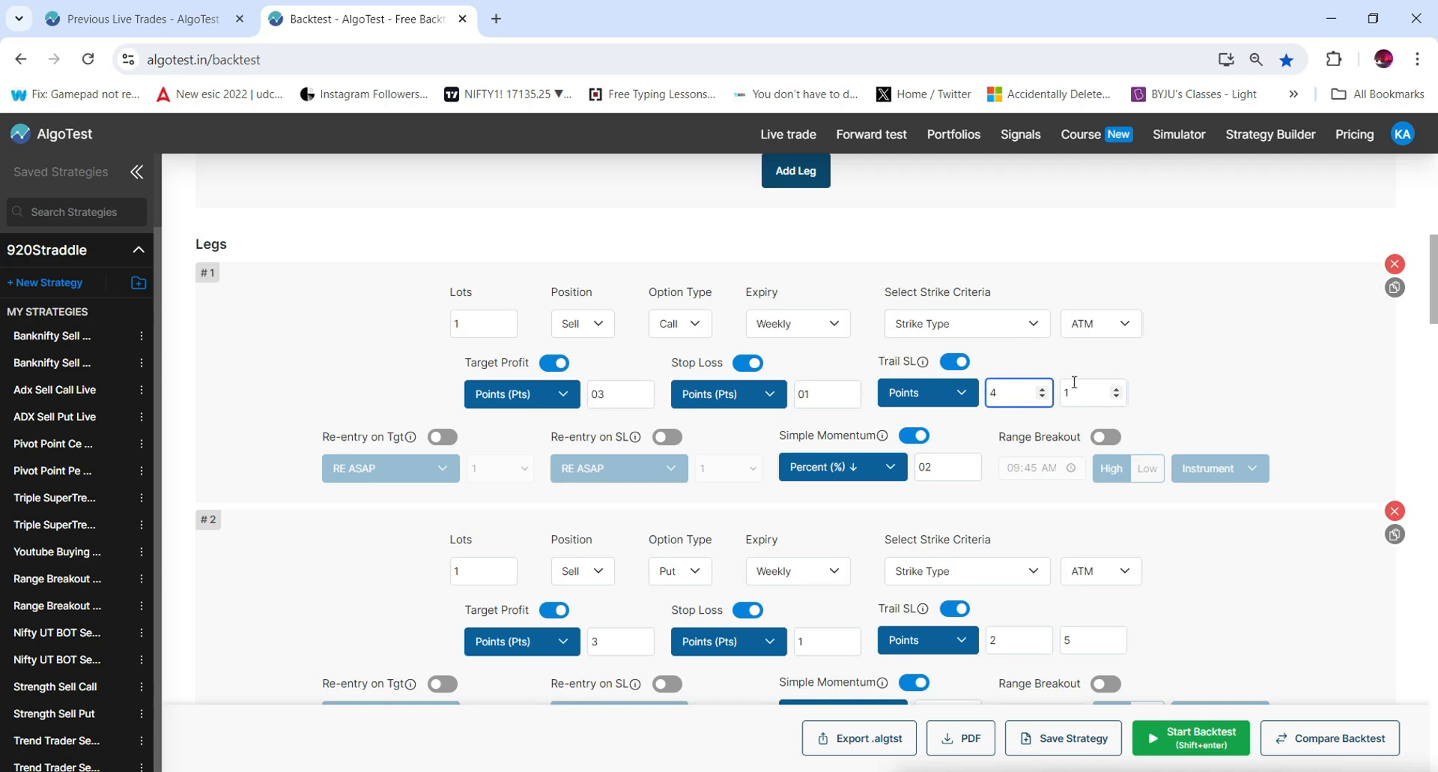
{"action": "left_click_drag", "start_coordinate": [1074, 387], "coordinate": [1058, 386]}
{"action": "type", "text": "3"}
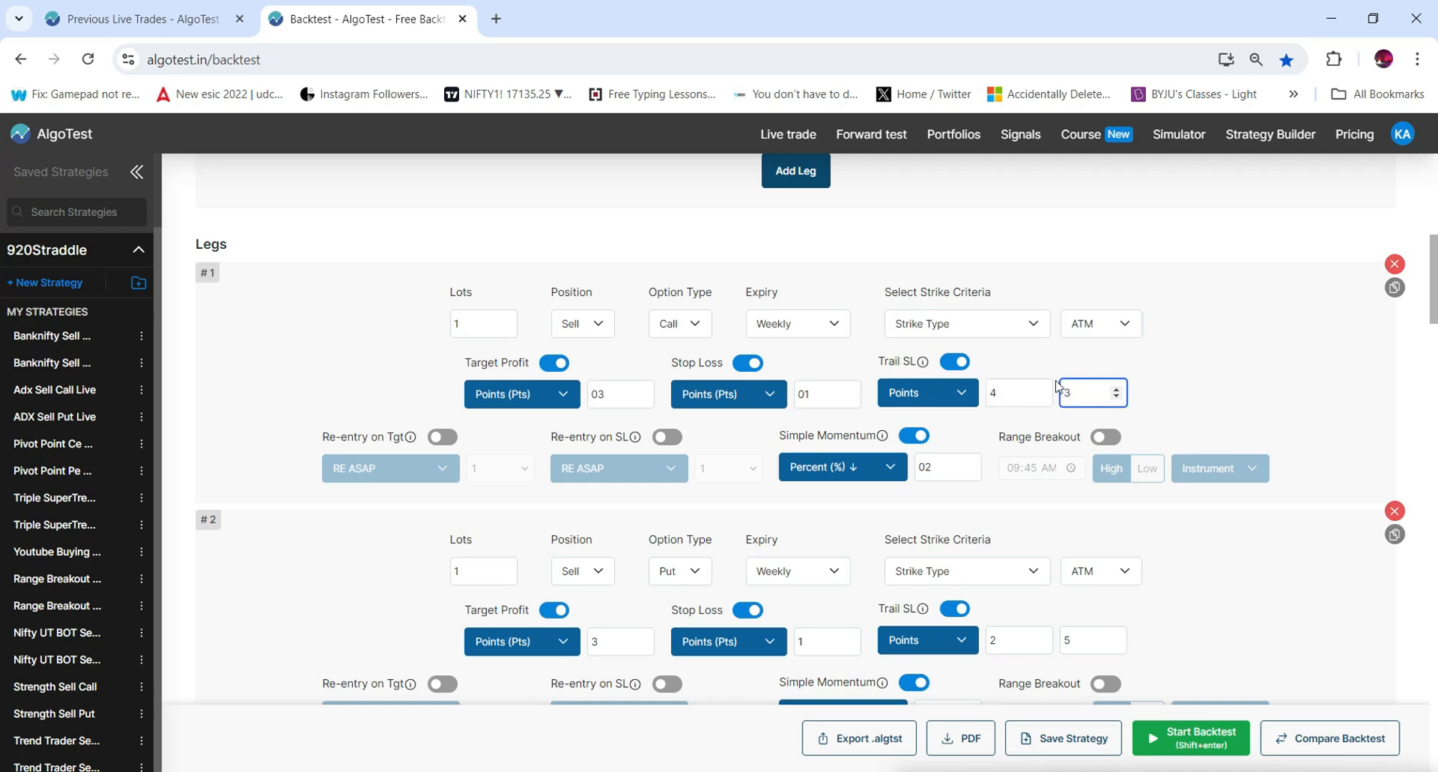
Set the second trailing stop loss value of the first leg to 4 points.
{"action": "key", "text": "BackSpace"}
{"action": "type", "text": "4"}
{"action": "double_click", "coordinate": [1002, 393]}
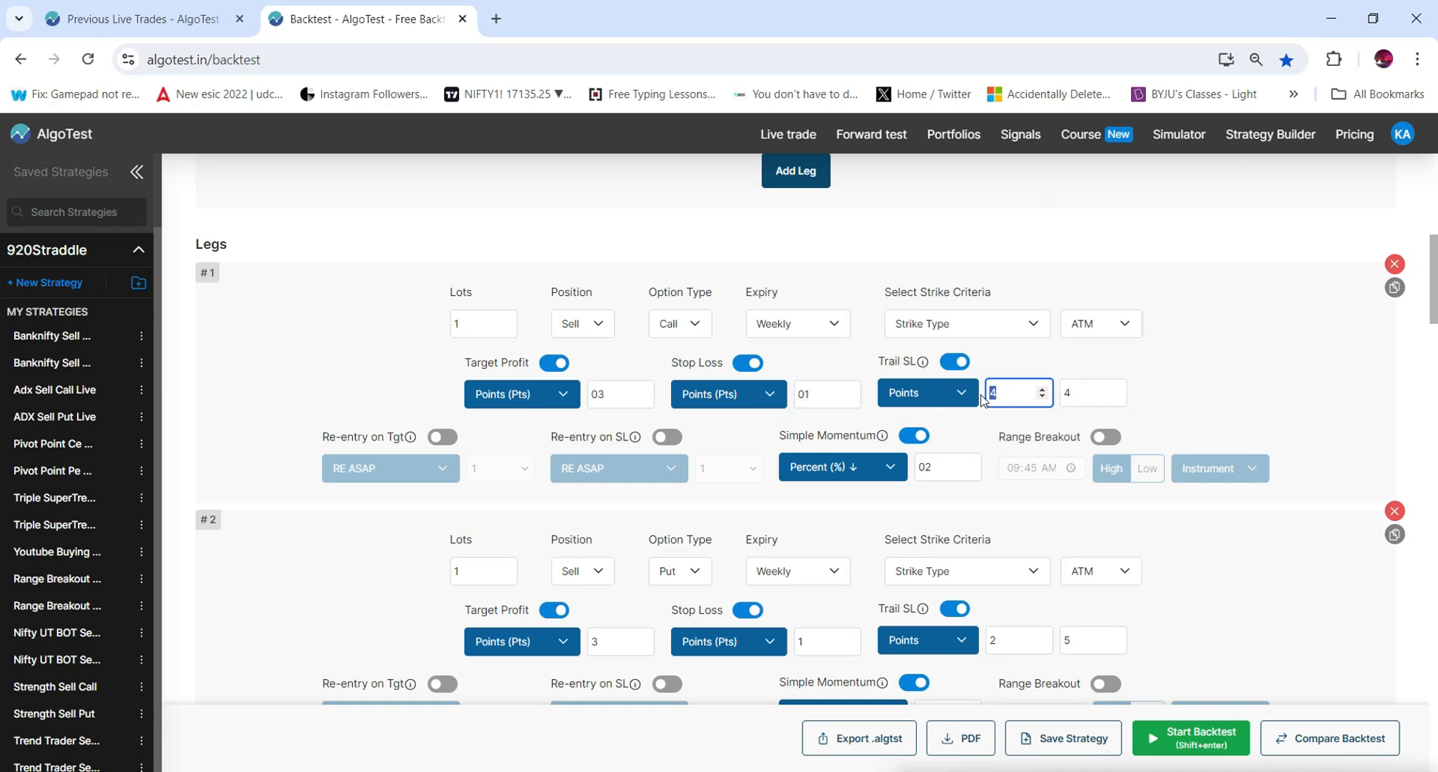
{"action": "double_click", "coordinate": [1070, 394]}
{"action": "left_click", "coordinate": [1002, 391]}
{"action": "double_click", "coordinate": [989, 392]}
{"action": "left_click", "coordinate": [1005, 392]}
{"action": "left_click", "coordinate": [1189, 387]}
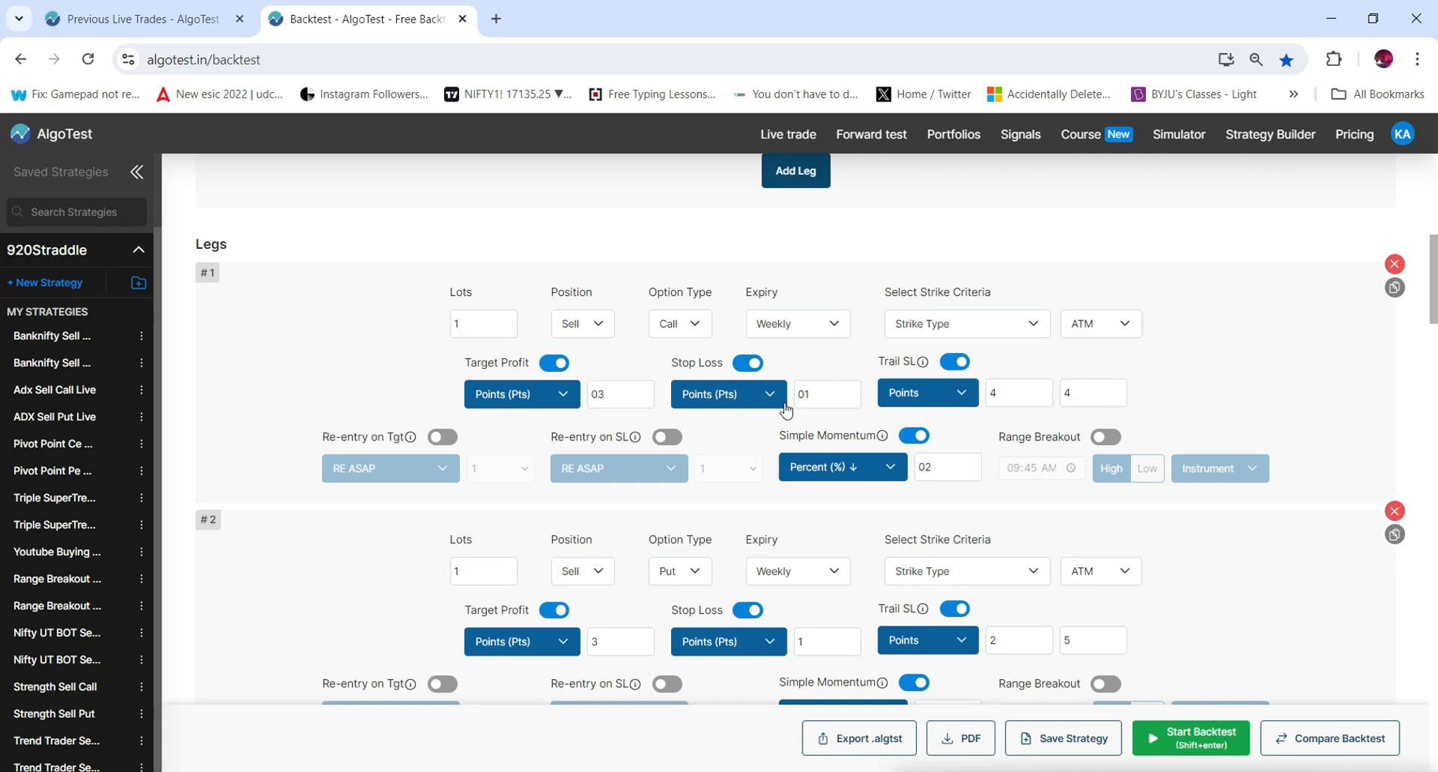
Set the first leg's stop loss to 15 and change its unit to Percent (%).
{"action": "double_click", "coordinate": [807, 394]}
{"action": "left_click_drag", "start_coordinate": [626, 397], "coordinate": [601, 398]}
{"action": "double_click", "coordinate": [813, 395]}
{"action": "left_click", "coordinate": [605, 397]}
{"action": "double_click", "coordinate": [806, 394]}
{"action": "type", "text": "15"}
{"action": "left_click", "coordinate": [708, 393]}
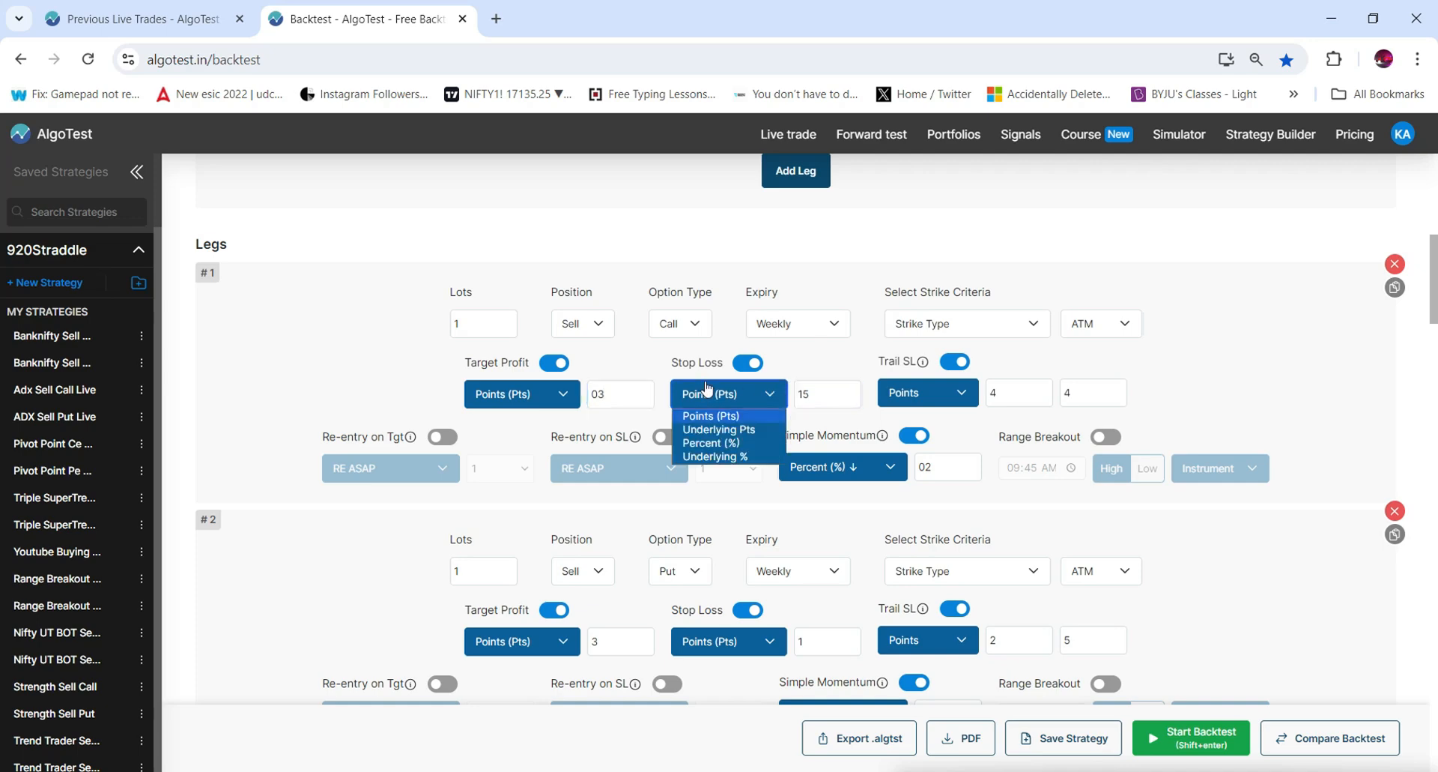
{"action": "left_click", "coordinate": [710, 442]}
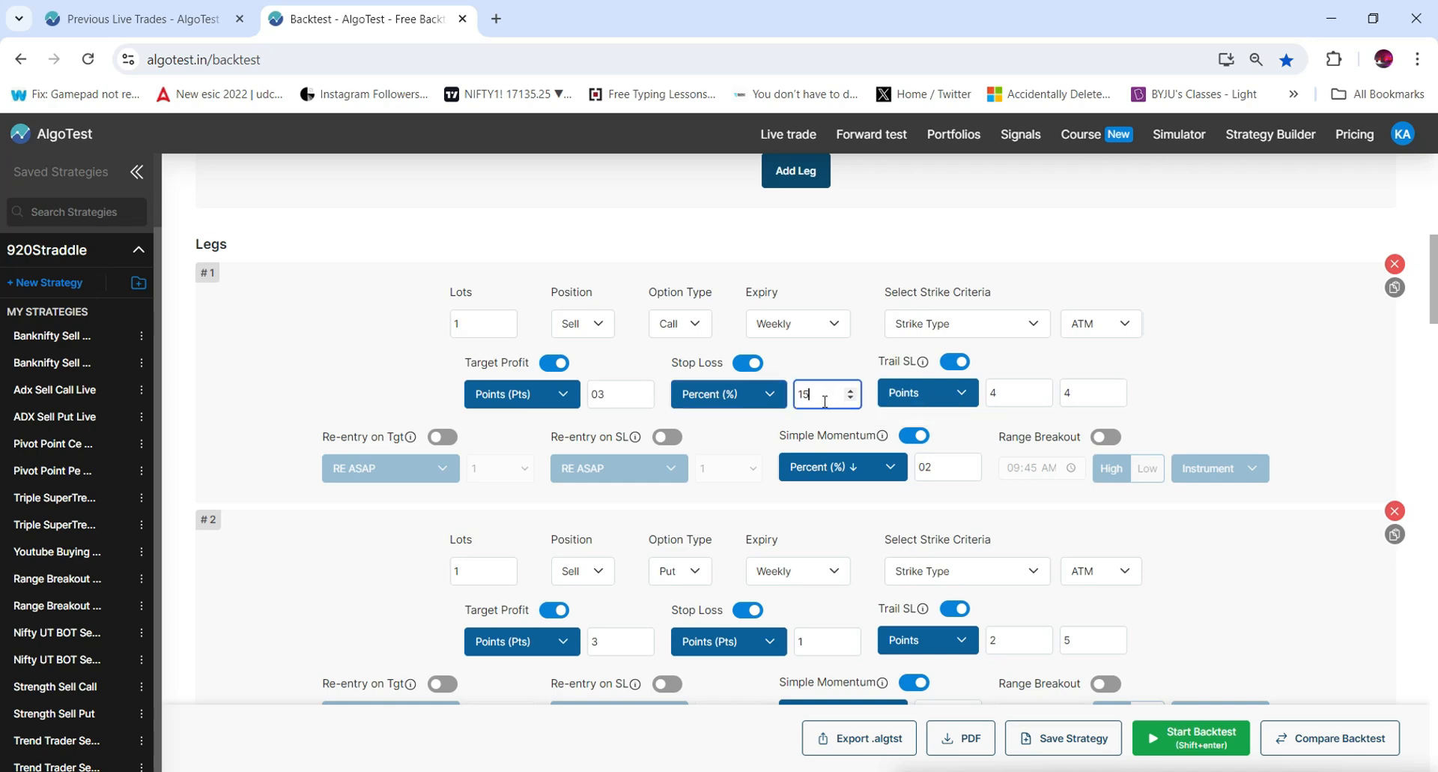
Review the first leg's stop loss percentage and its target profit unit and value.
{"action": "double_click", "coordinate": [821, 398]}
{"action": "left_click", "coordinate": [812, 397]}
{"action": "left_click_drag", "start_coordinate": [812, 397], "coordinate": [797, 394]}
{"action": "left_click", "coordinate": [821, 392]}
{"action": "left_click", "coordinate": [546, 401]}
{"action": "left_click", "coordinate": [546, 401]}
{"action": "left_click", "coordinate": [630, 383]}
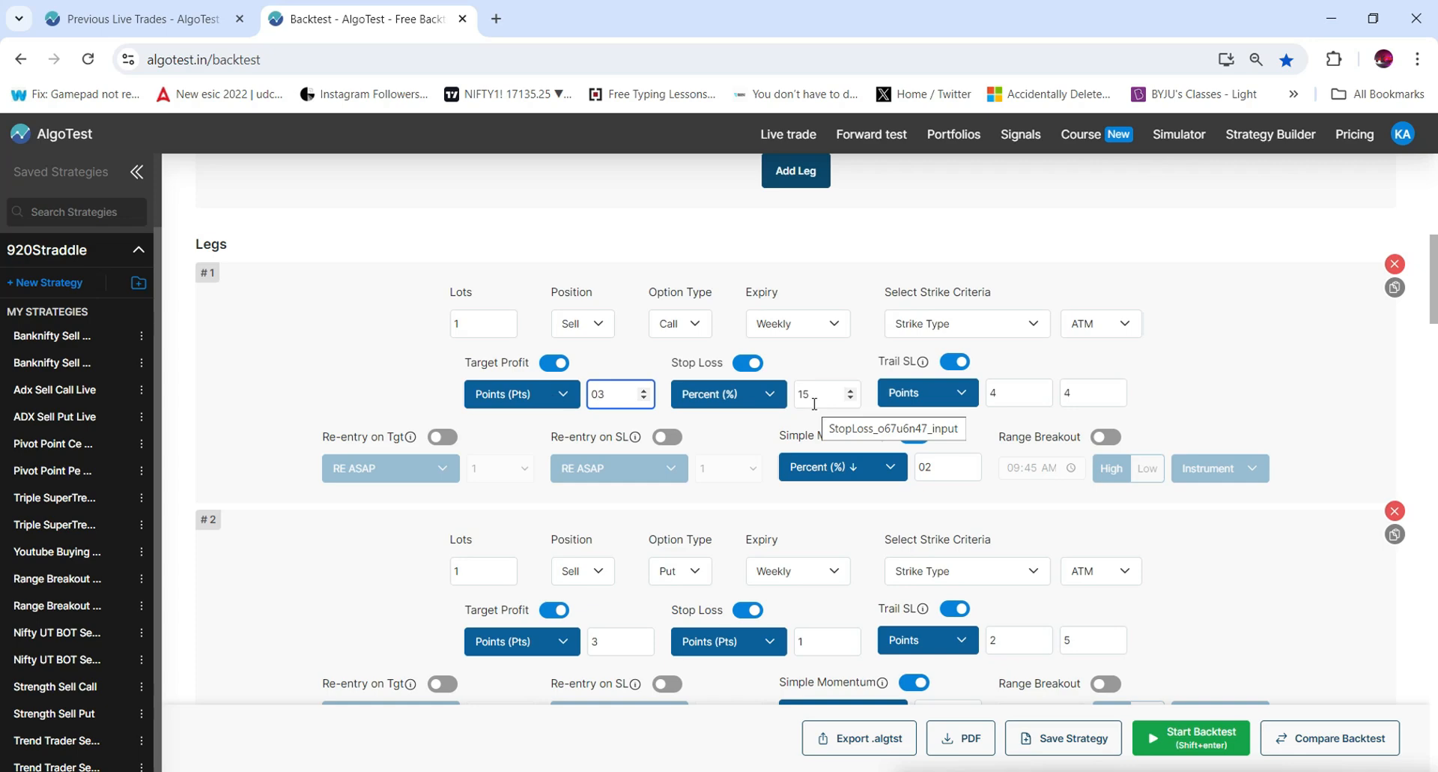
Enable re-entry on stop loss for the first leg, keeping RE ASAP and setting 20 re-entries.
{"action": "left_click", "coordinate": [666, 437]}
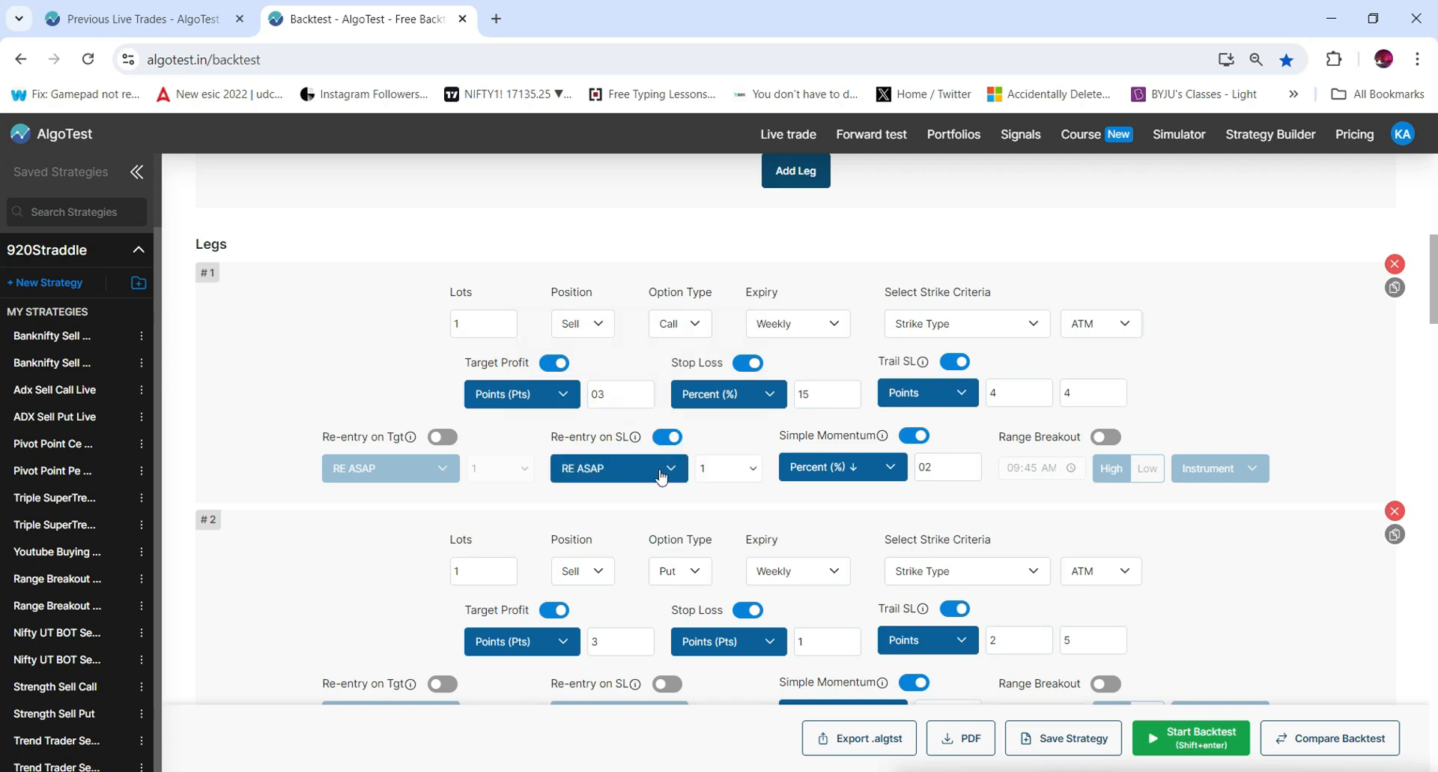
{"action": "left_click", "coordinate": [642, 476]}
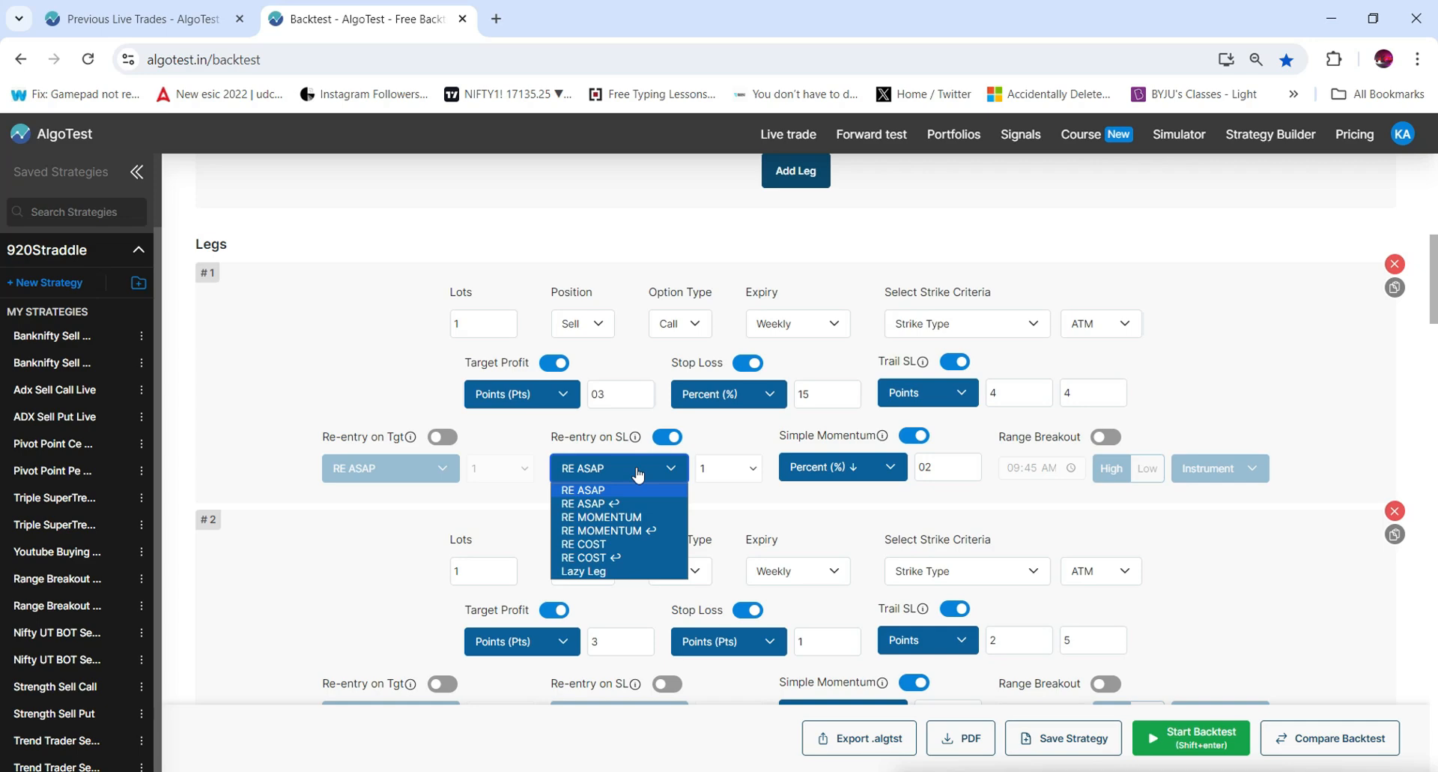
{"action": "left_click", "coordinate": [874, 212]}
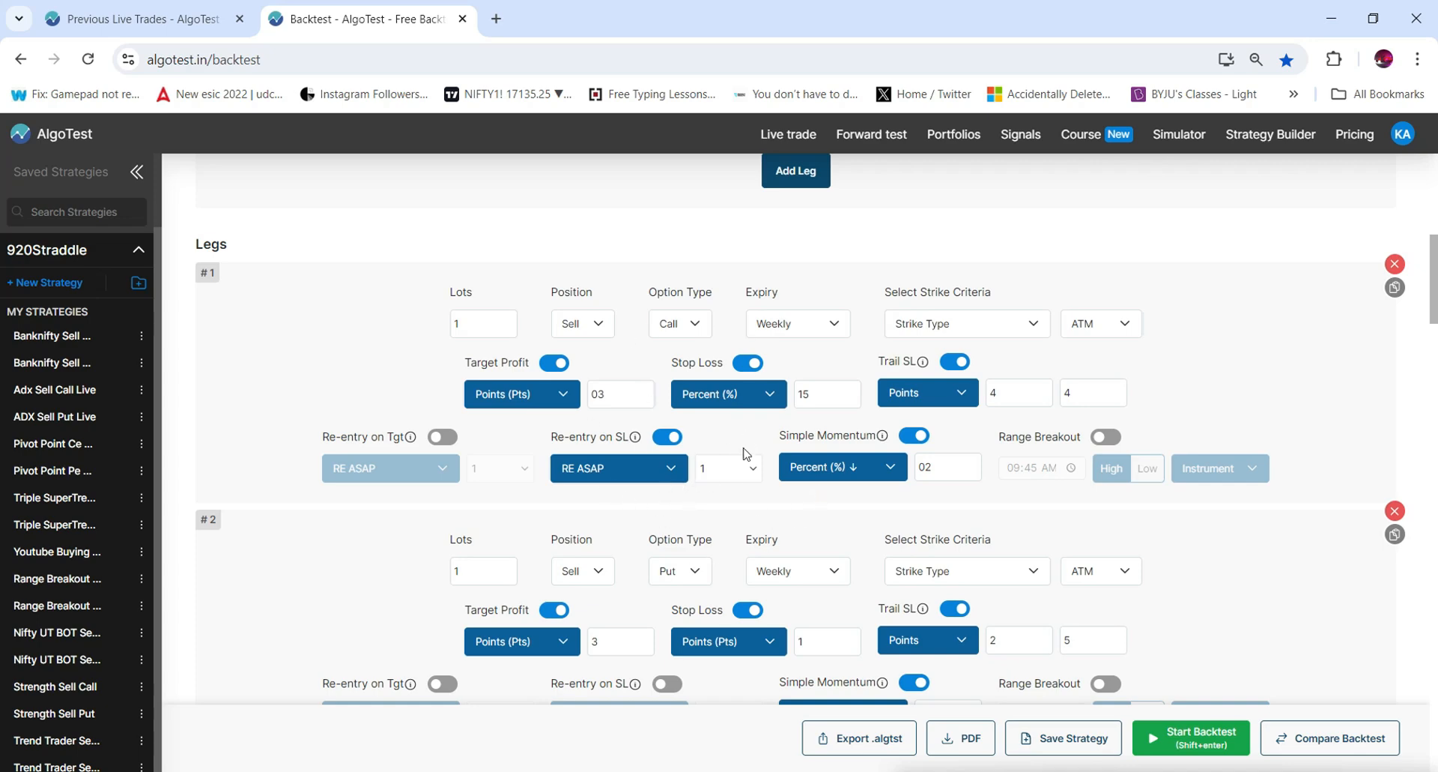
{"action": "left_click", "coordinate": [732, 468]}
{"action": "scroll", "coordinate": [732, 601], "scroll_direction": "down", "scroll_amount": 5}
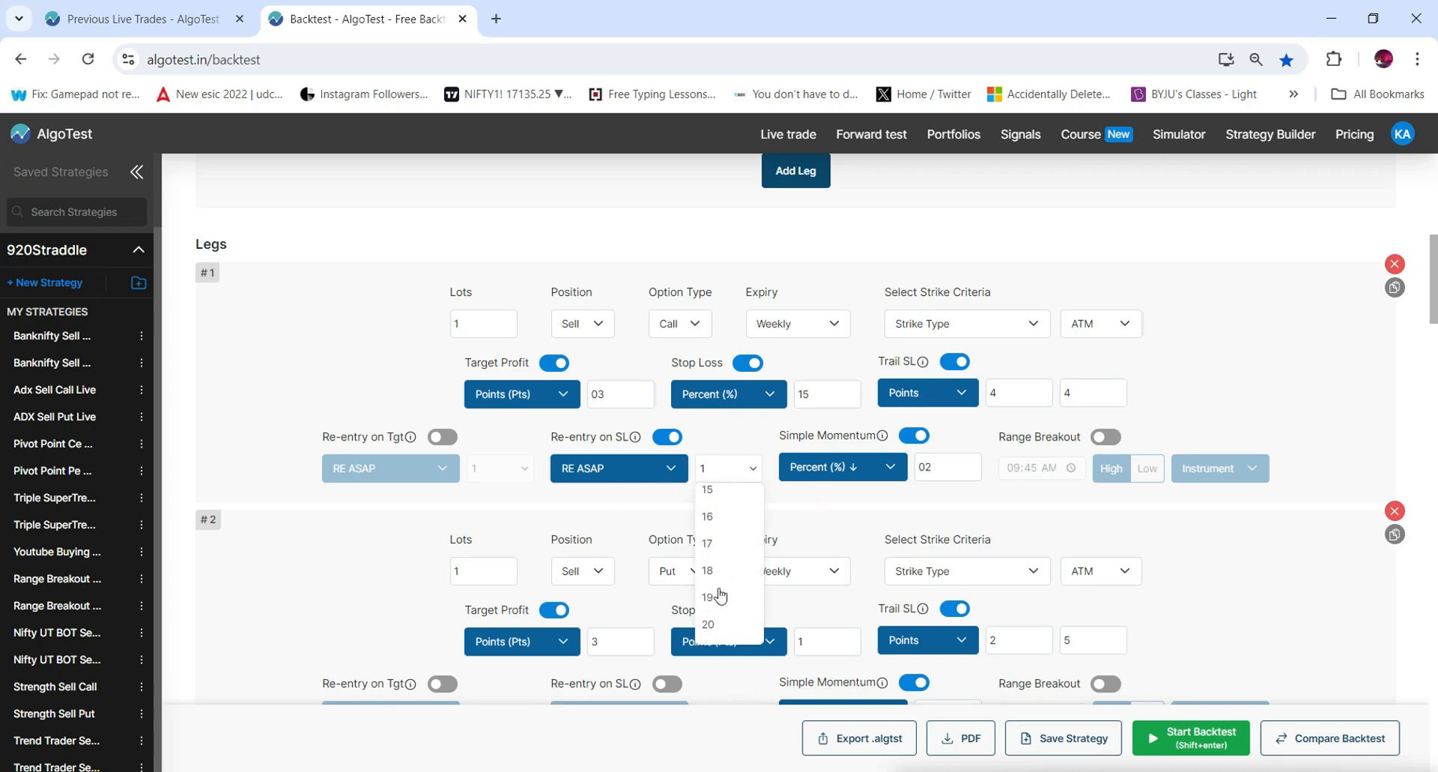
{"action": "left_click", "coordinate": [713, 629]}
{"action": "left_click", "coordinate": [618, 492]}
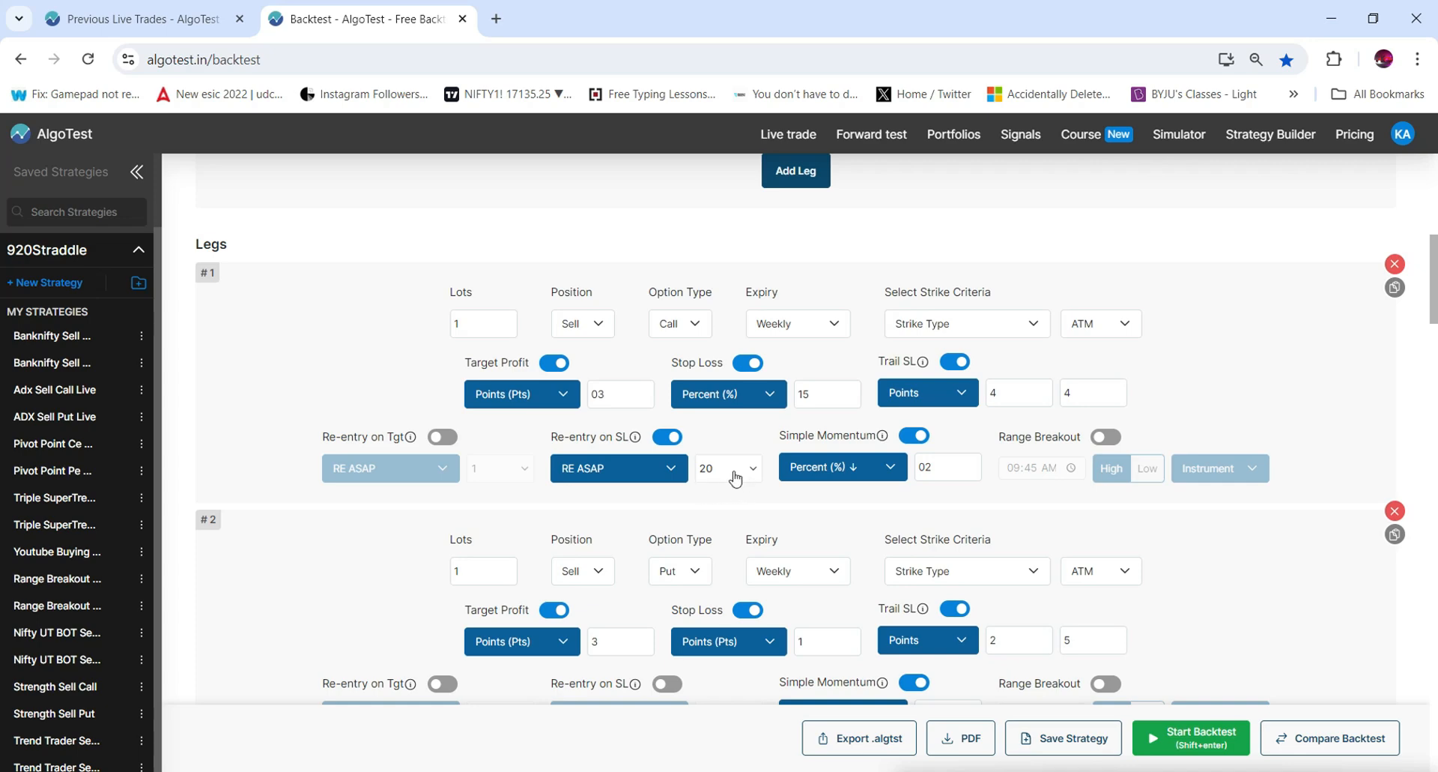
Set the first leg's number of re-entries on stop loss to 3.
{"action": "left_click", "coordinate": [711, 472]}
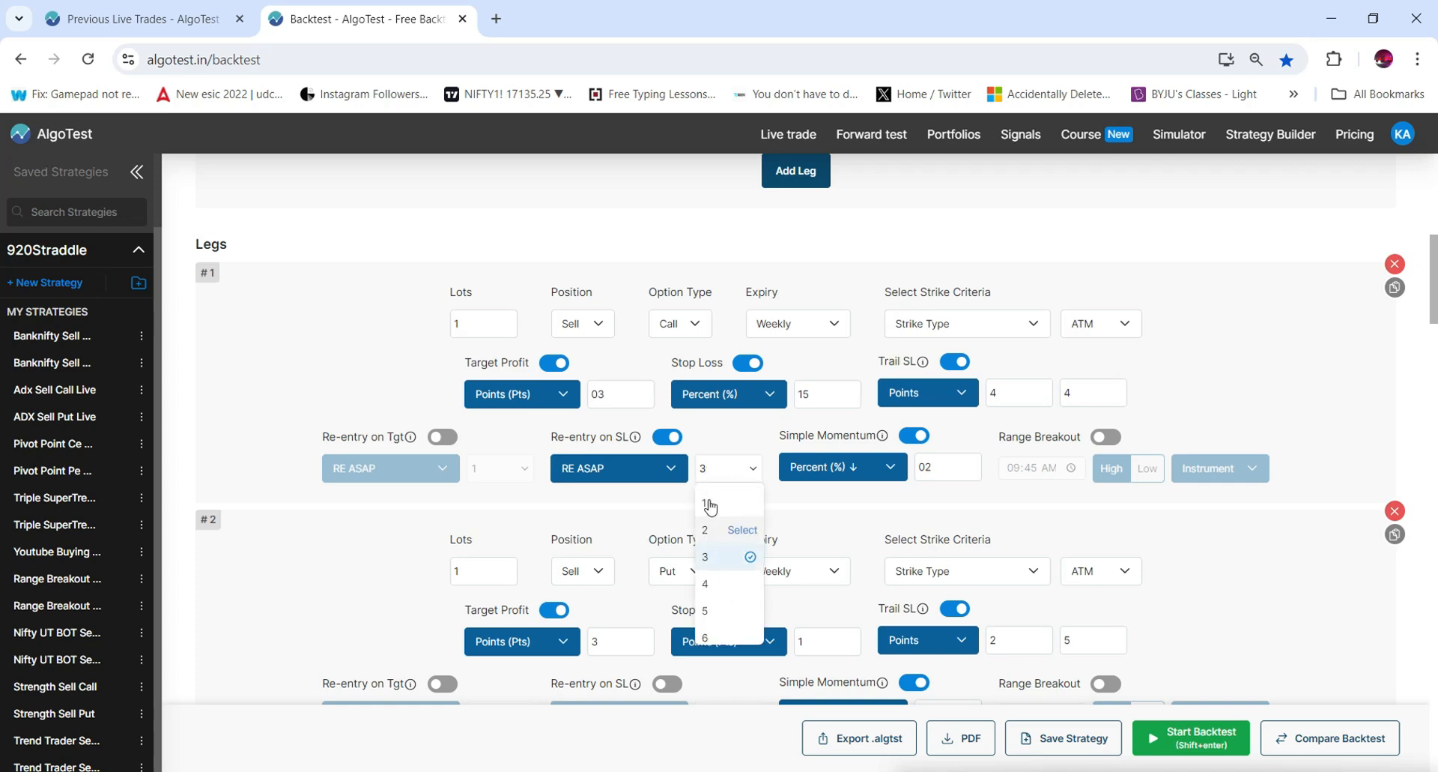
{"action": "left_click", "coordinate": [708, 556]}
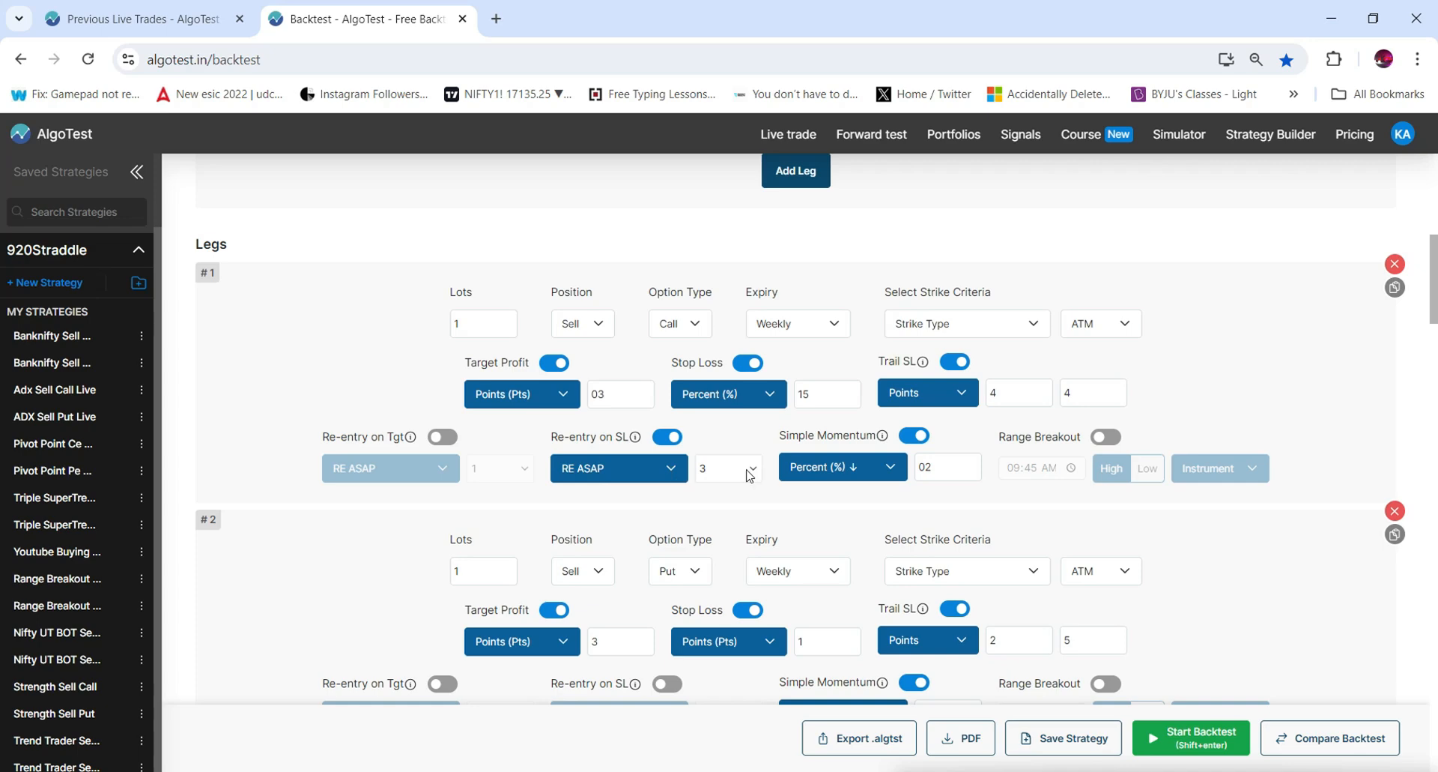
{"action": "double_click", "coordinate": [810, 387]}
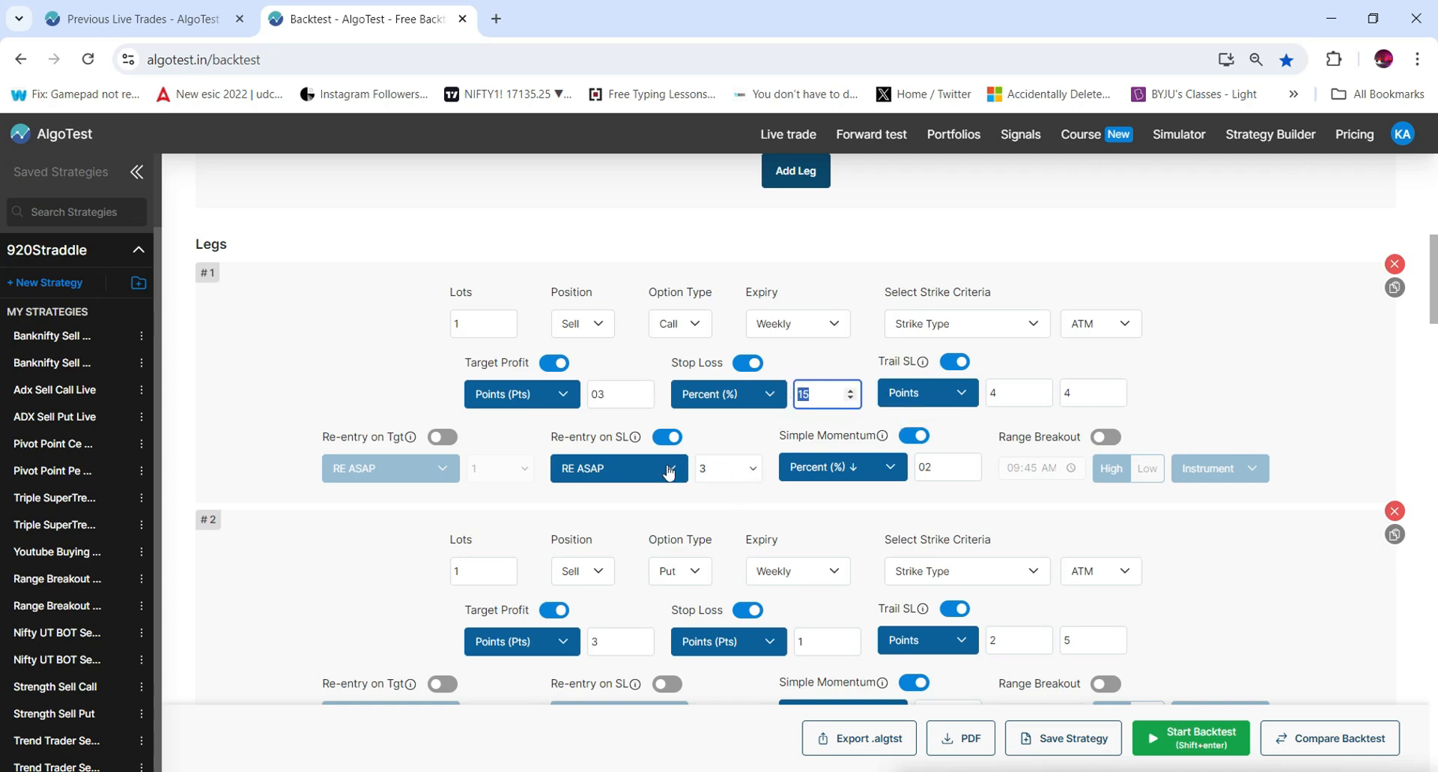
{"action": "left_click", "coordinate": [713, 519]}
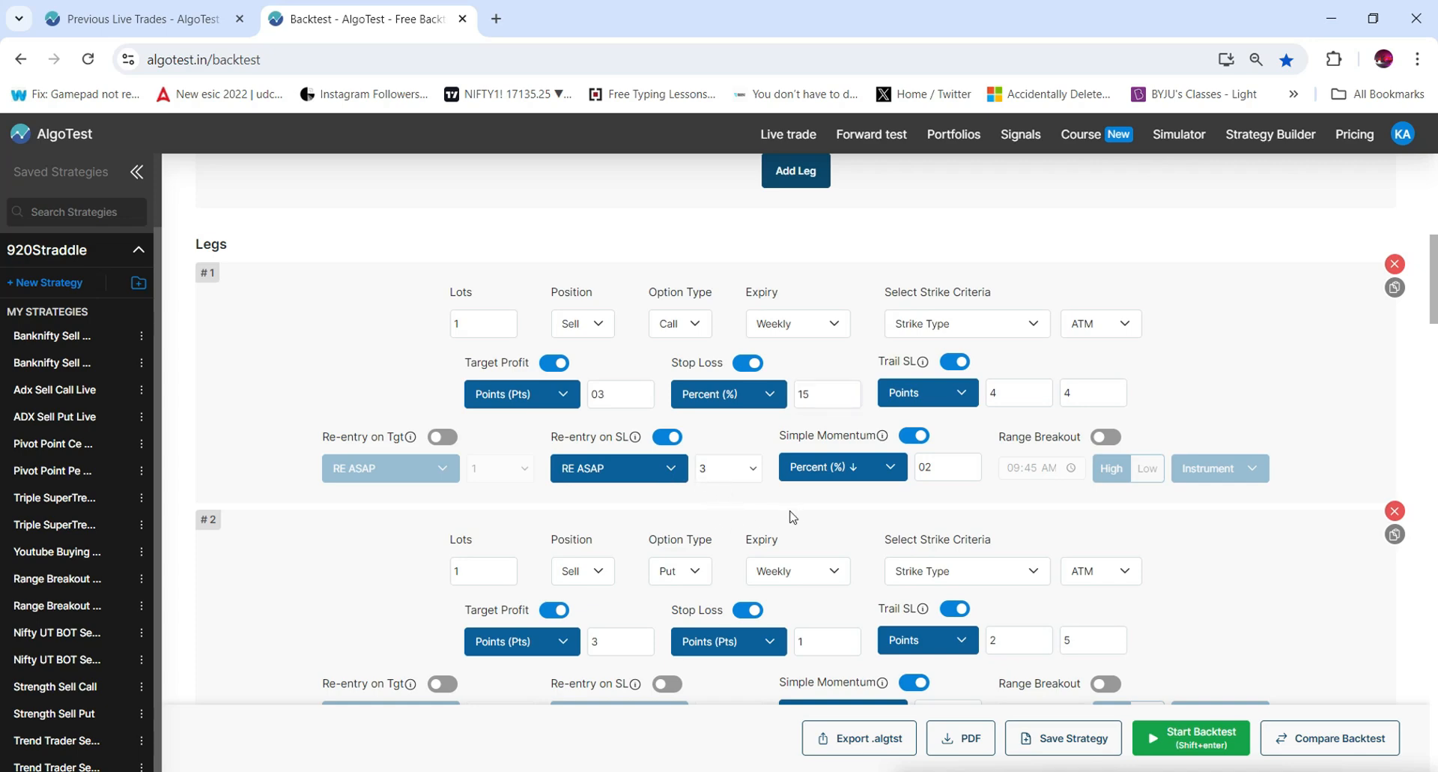
Enable the overall stop loss and the overall target, and set the max profit to 200.
{"action": "scroll", "coordinate": [796, 517], "scroll_direction": "down", "scroll_amount": 1}
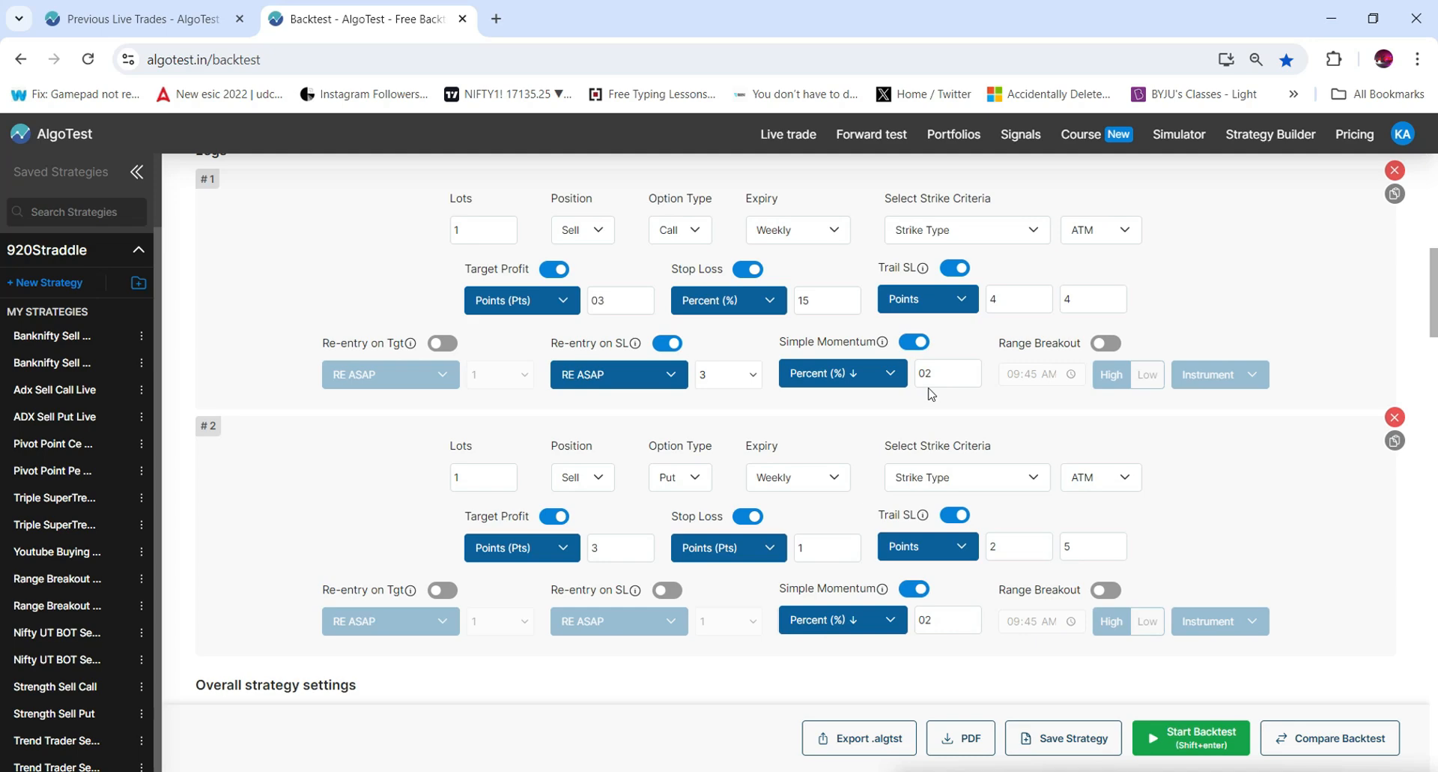
{"action": "scroll", "coordinate": [749, 525], "scroll_direction": "down", "scroll_amount": 6}
{"action": "scroll", "coordinate": [546, 620], "scroll_direction": "up", "scroll_amount": 4}
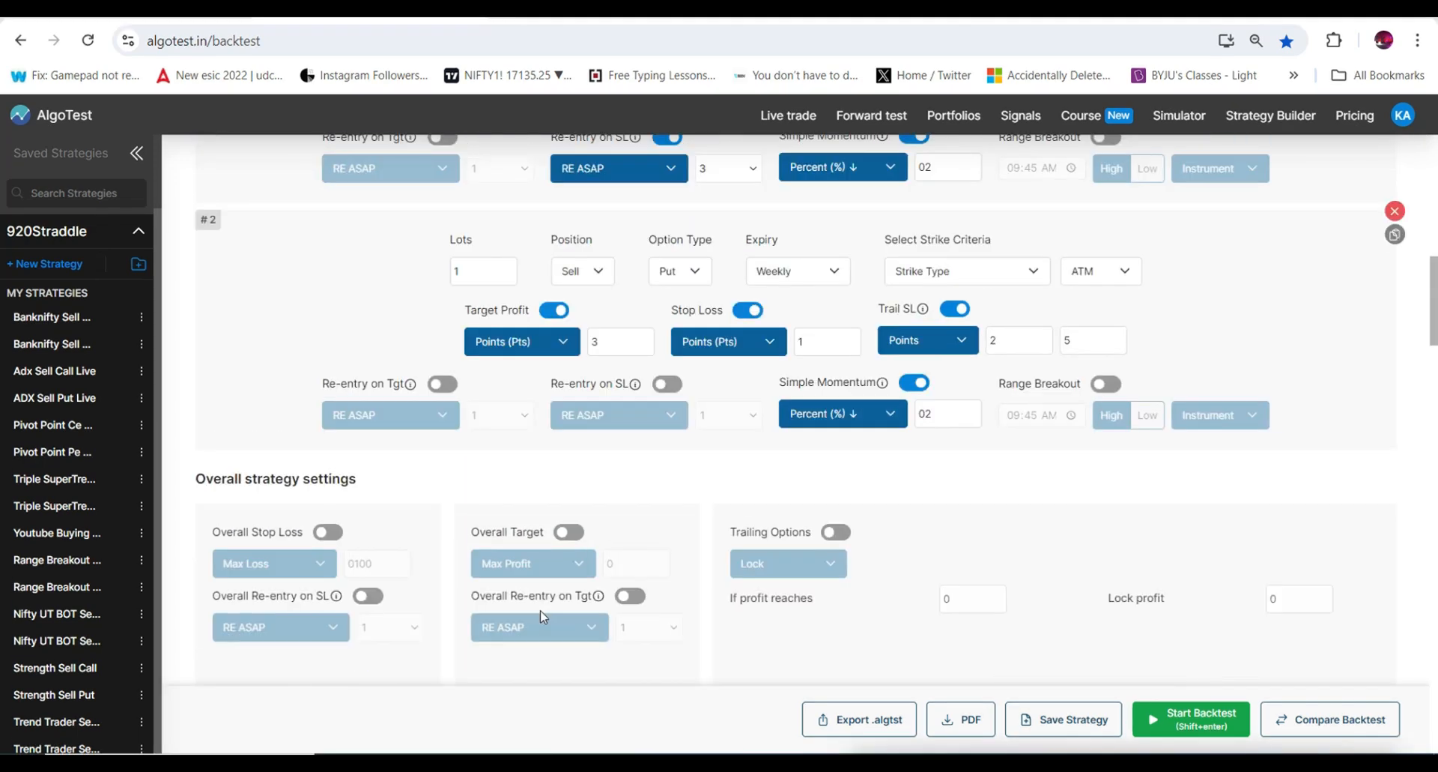
{"action": "left_click", "coordinate": [330, 533]}
{"action": "left_click_drag", "start_coordinate": [382, 564], "coordinate": [336, 567]}
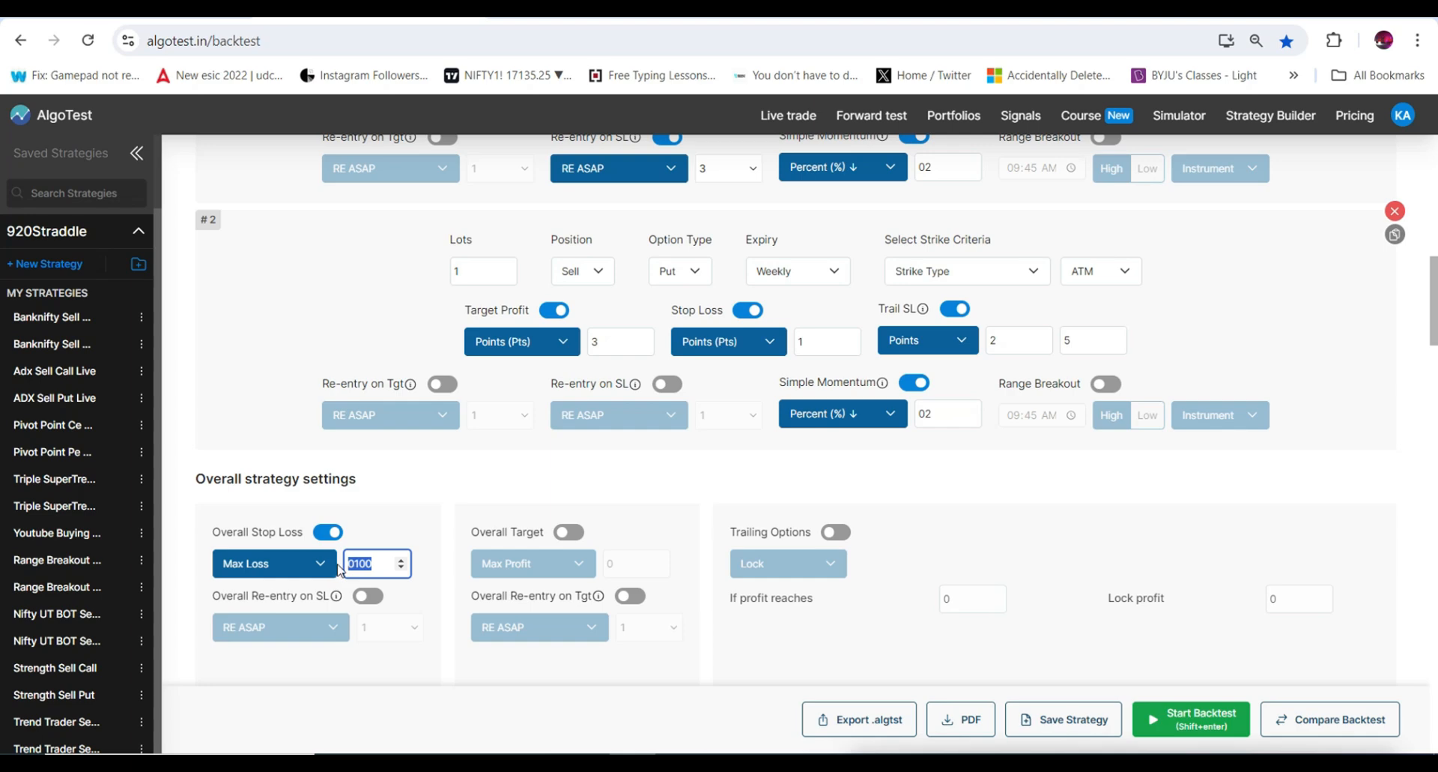
{"action": "left_click", "coordinate": [572, 533]}
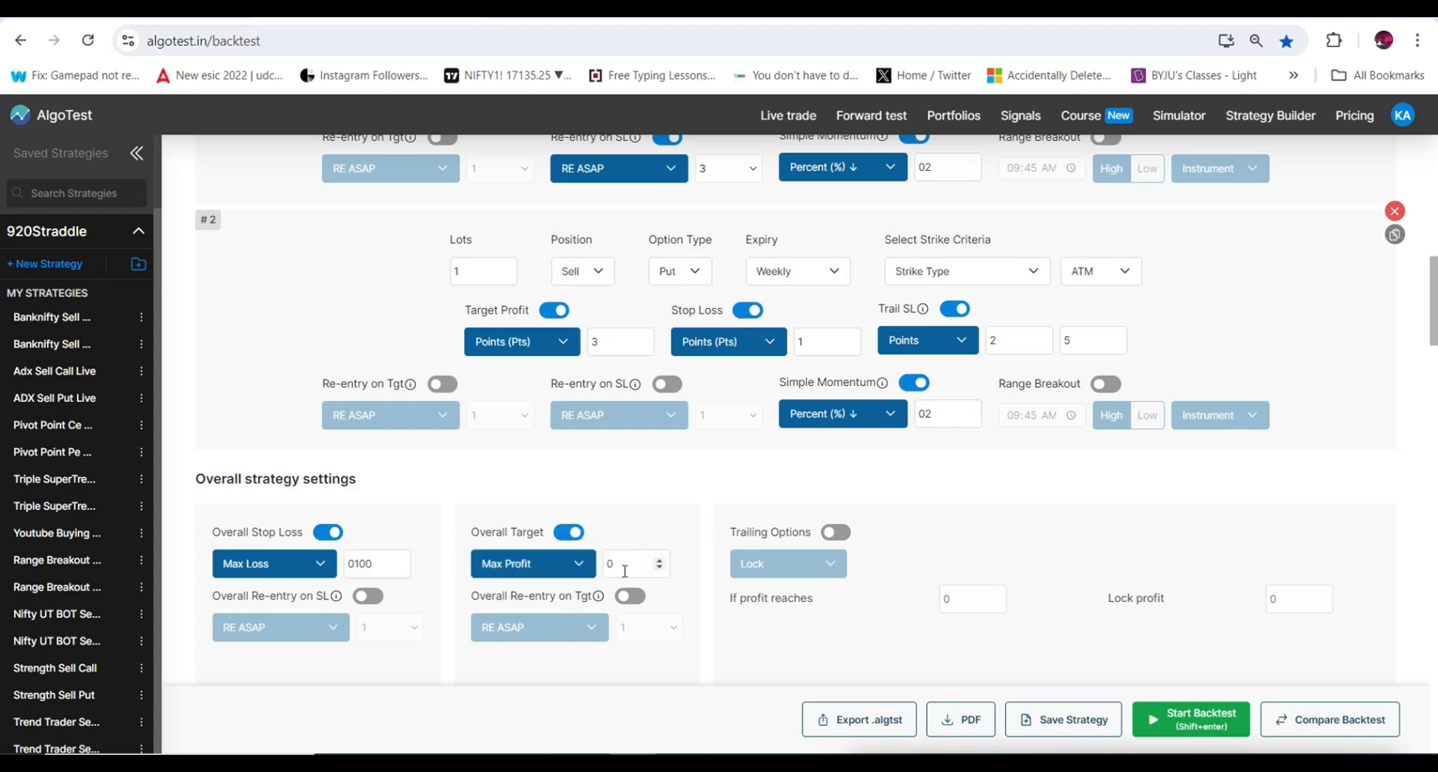
{"action": "double_click", "coordinate": [607, 558]}
{"action": "type", "text": "200"}
Disable both the overall stop loss and the overall target.
{"action": "left_click", "coordinate": [381, 571]}
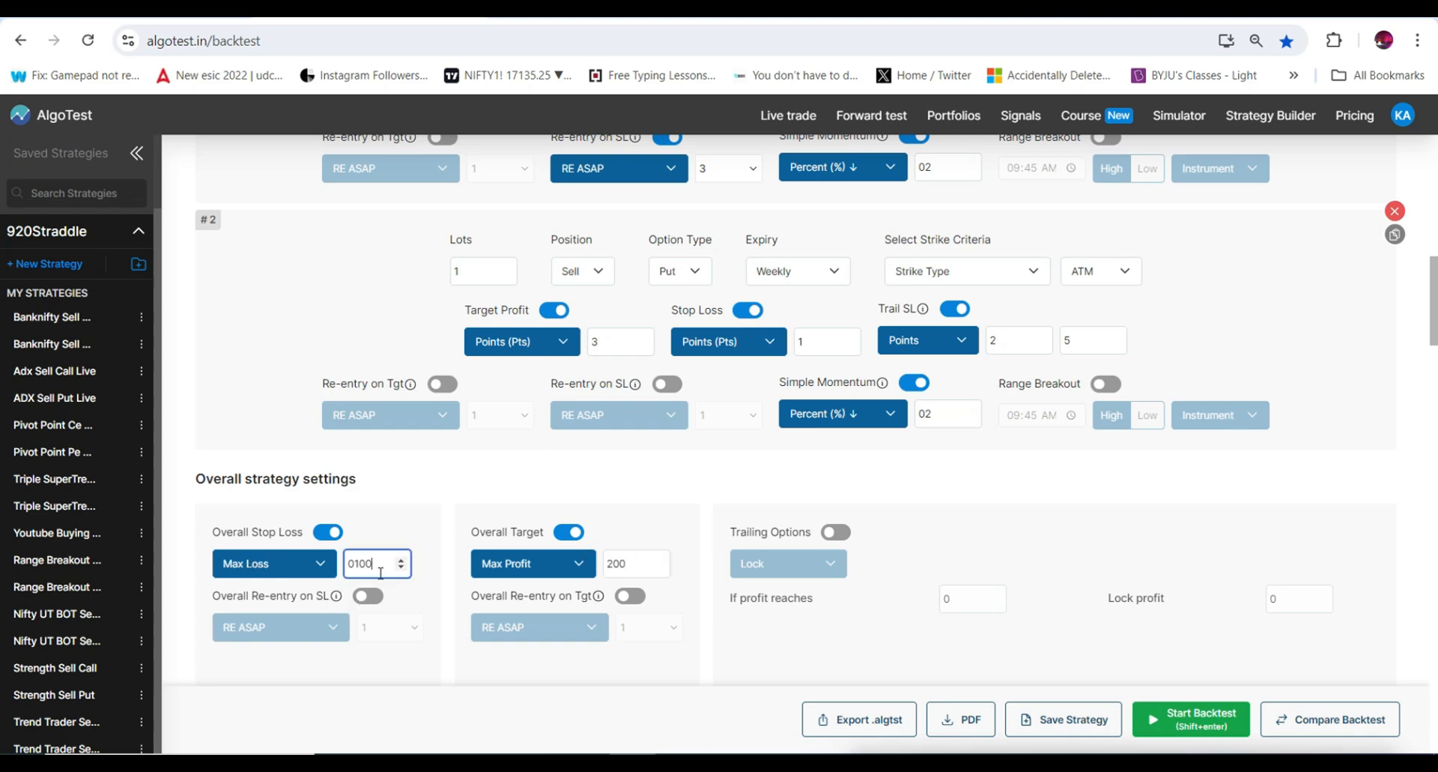
{"action": "left_click_drag", "start_coordinate": [380, 572], "coordinate": [348, 565]}
{"action": "left_click", "coordinate": [330, 534]}
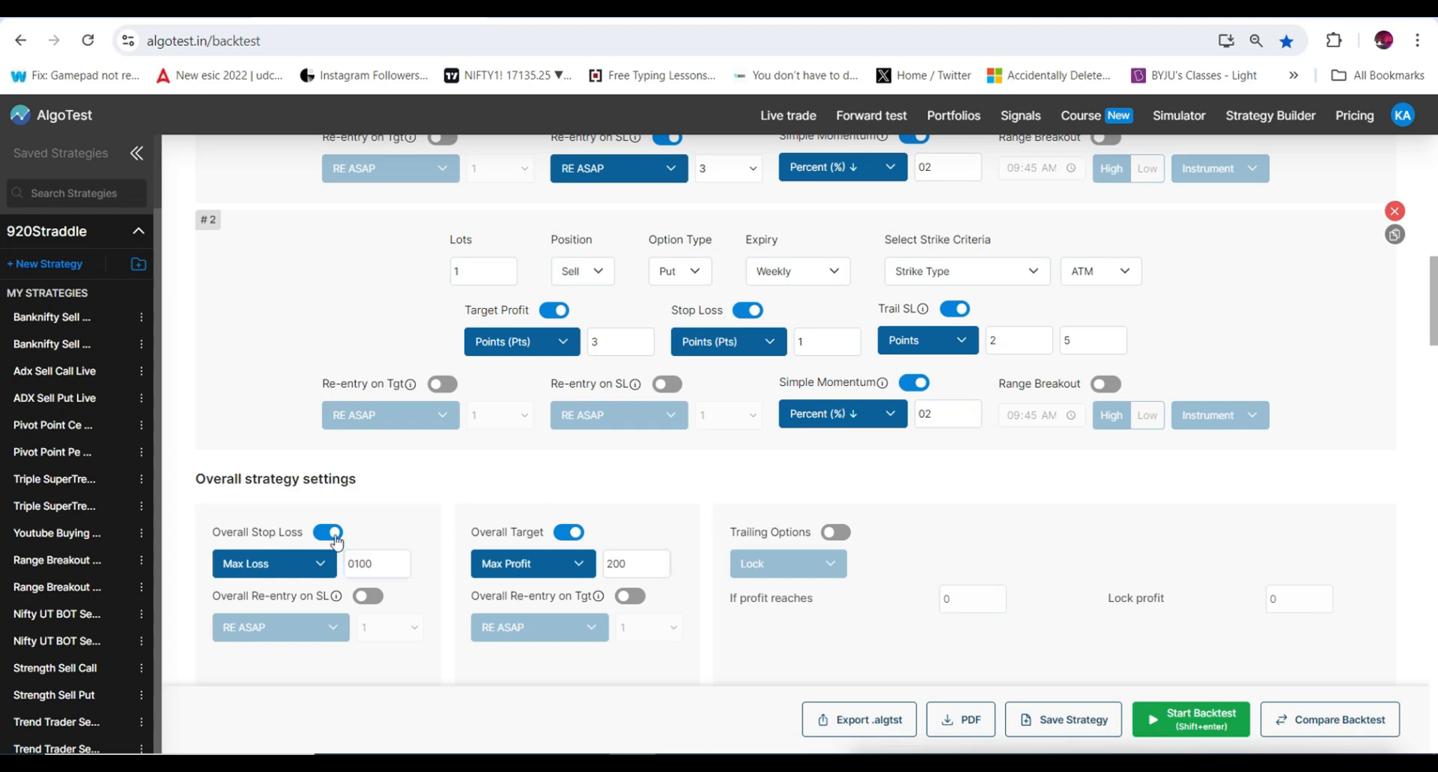
{"action": "left_click", "coordinate": [577, 533]}
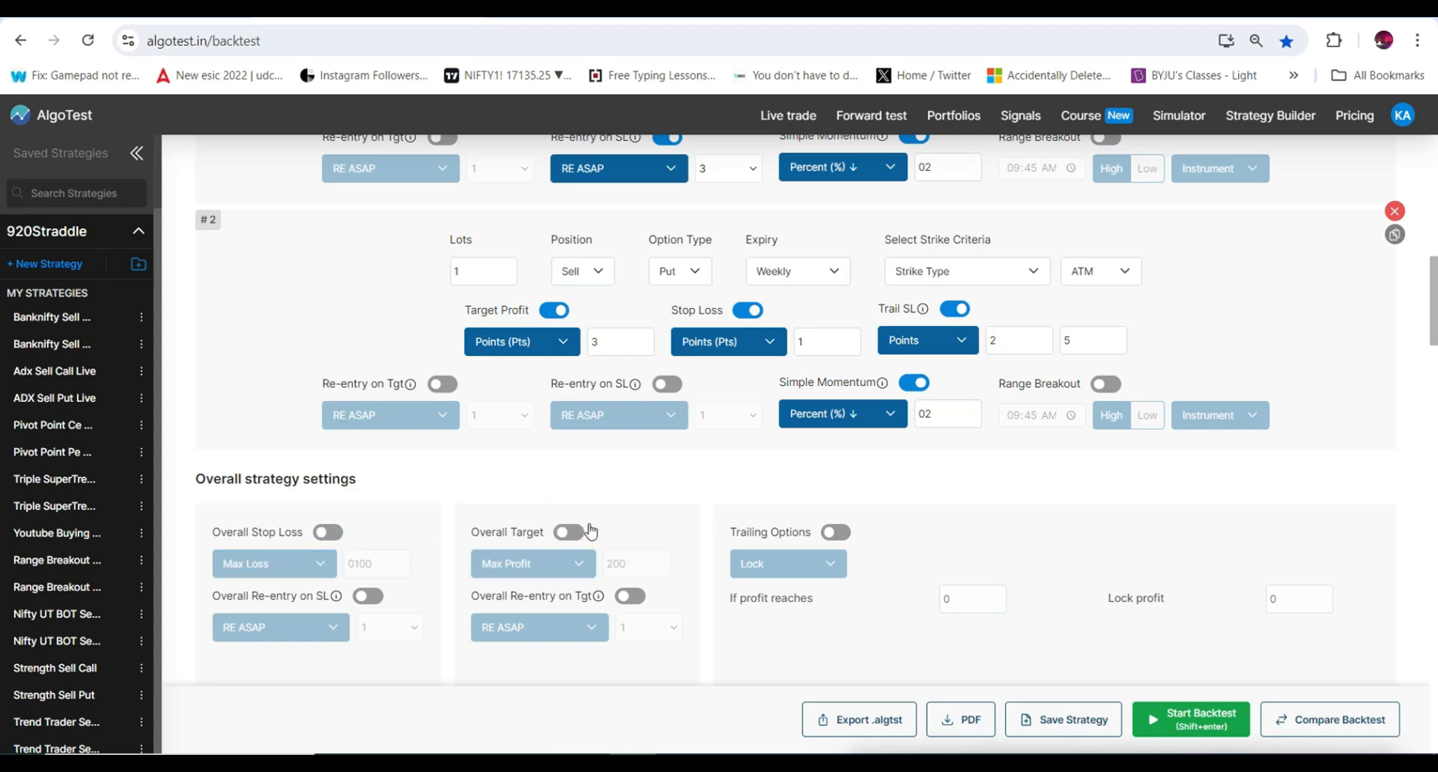
Enable the overall trailing options in Lock mode, locking a profit of 180 once profit reaches 200.
{"action": "left_click", "coordinate": [844, 533]}
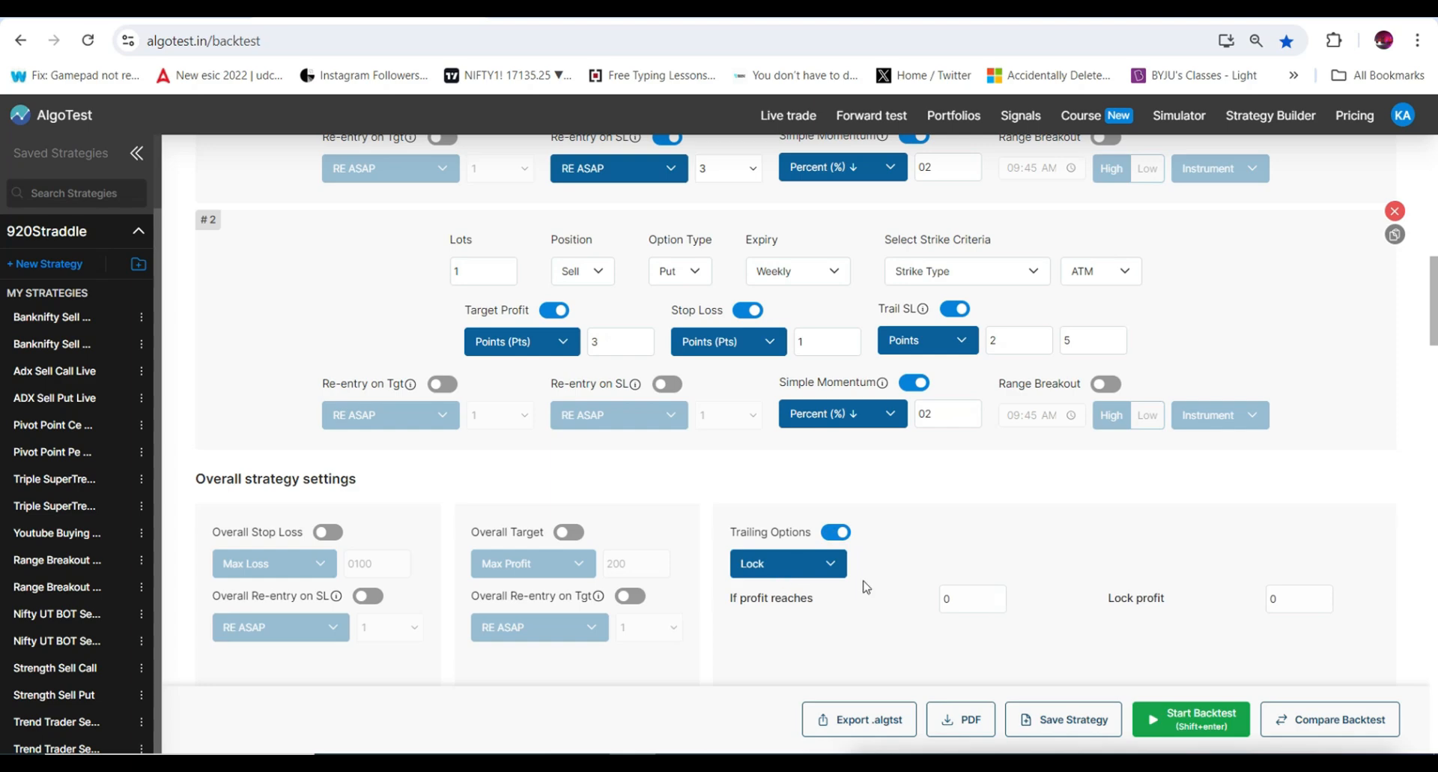
{"action": "left_click", "coordinate": [993, 598]}
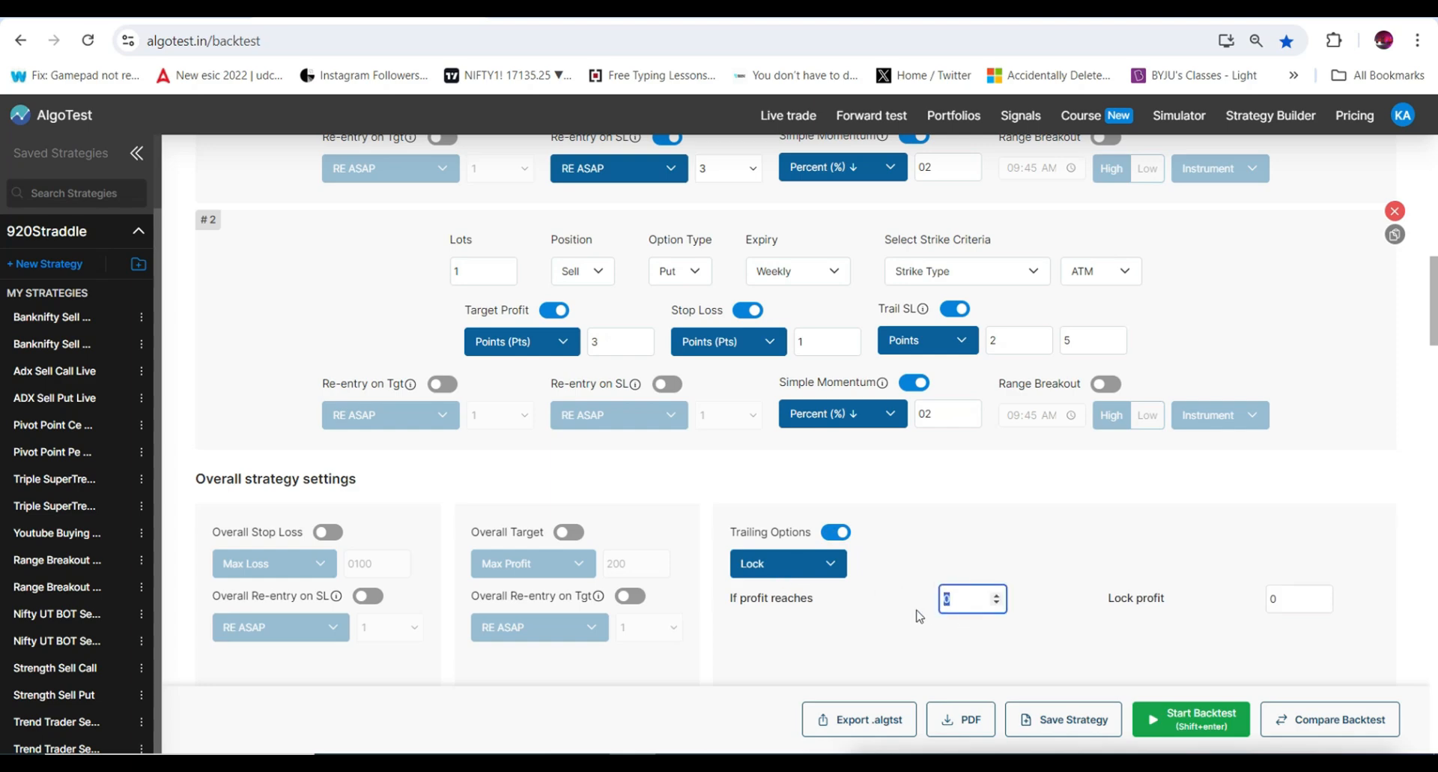
{"action": "type", "text": "200"}
{"action": "left_click", "coordinate": [1295, 611]}
{"action": "type", "text": "180"}
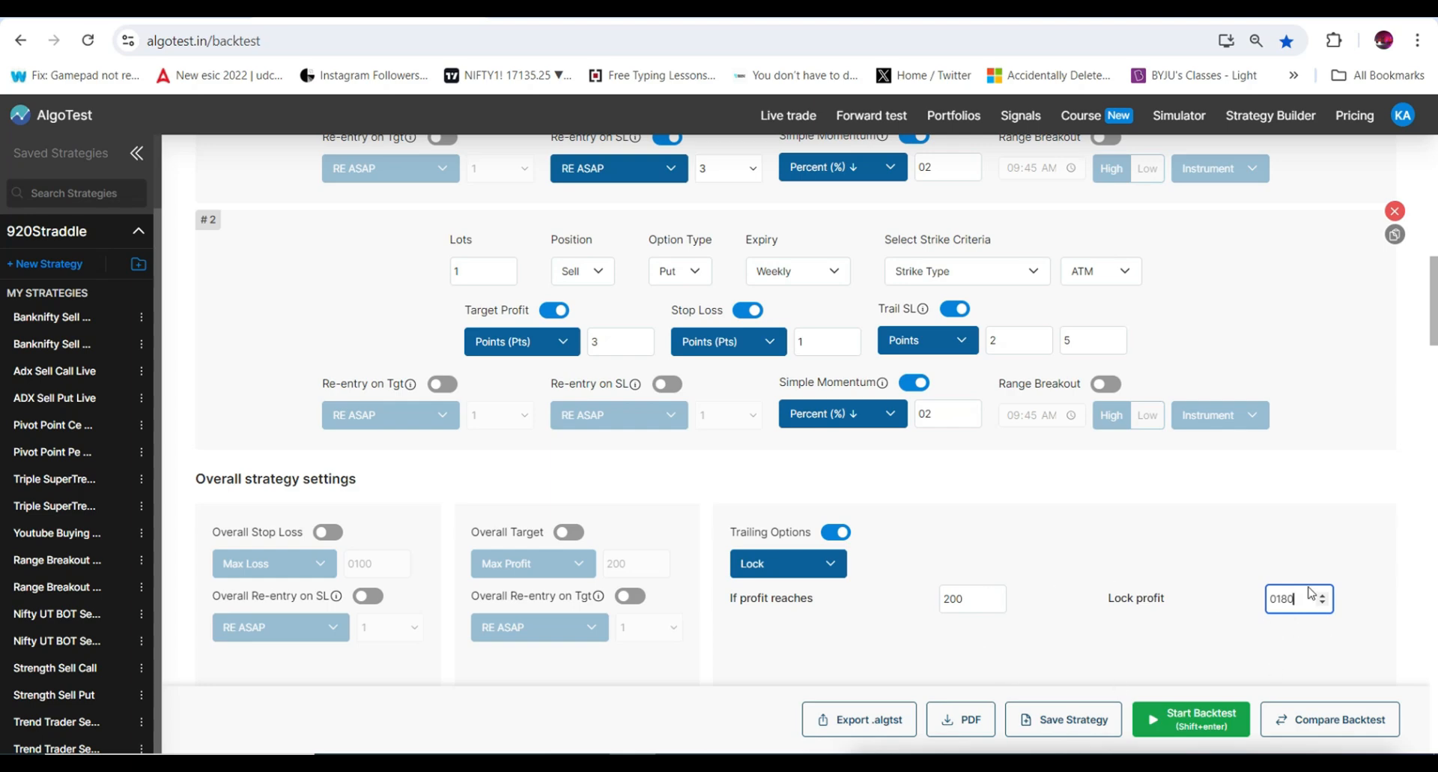
Change the overall trailing lock so that a profit of 1000 is locked once profit reaches 1500.
{"action": "double_click", "coordinate": [966, 599]}
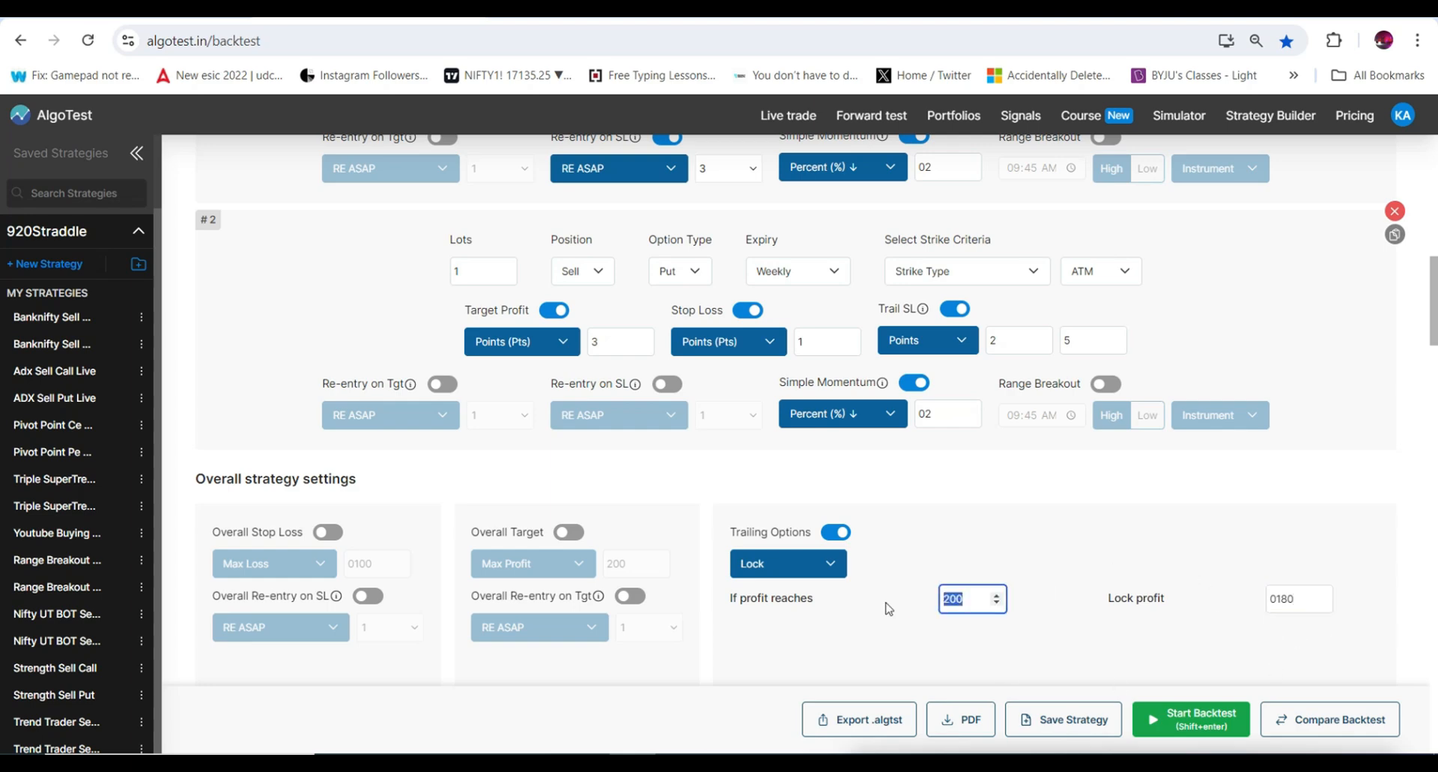
{"action": "type", "text": "1500"}
{"action": "left_click", "coordinate": [1284, 606]}
{"action": "double_click", "coordinate": [1284, 605]}
{"action": "type", "text": "1000"}
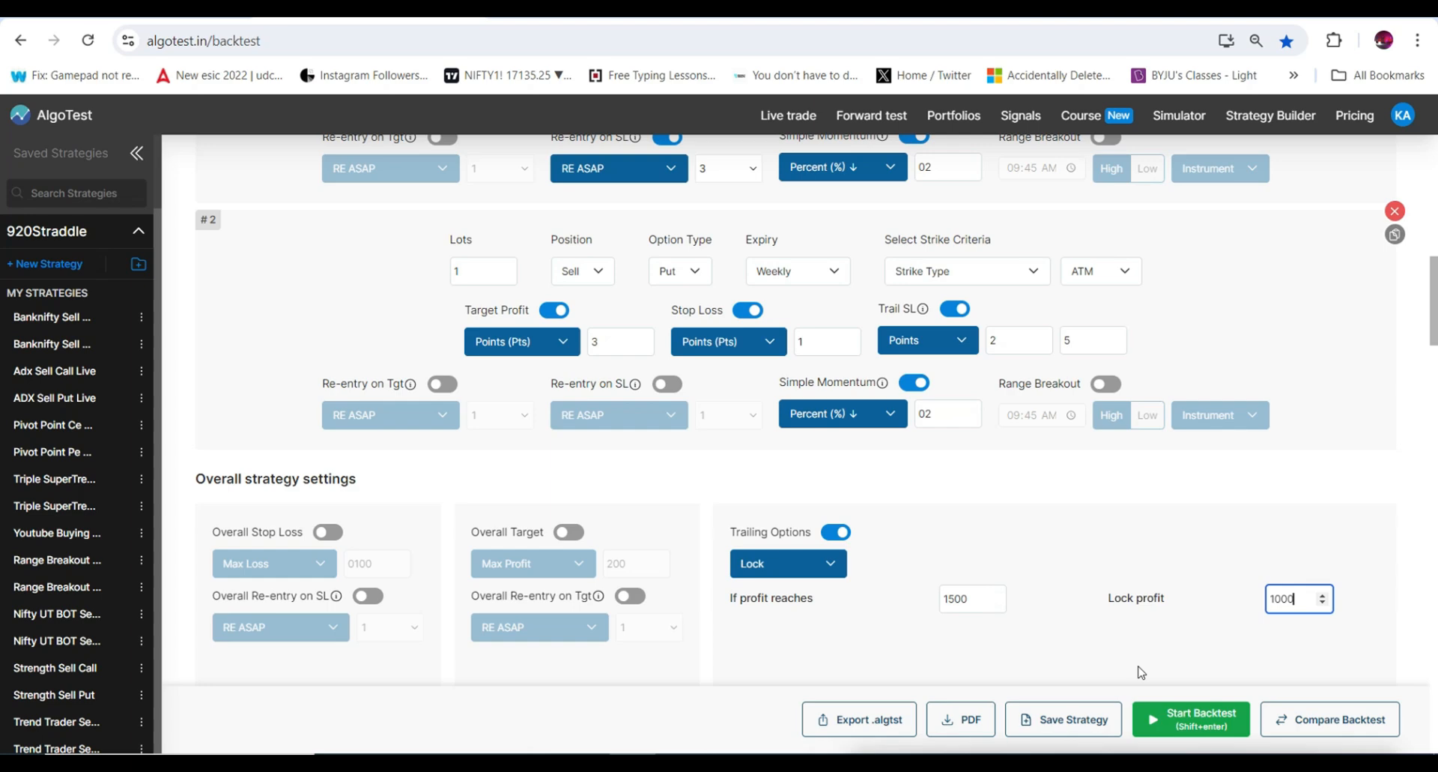
{"action": "left_click", "coordinate": [1164, 586]}
{"action": "left_click_drag", "start_coordinate": [968, 599], "coordinate": [923, 603]}
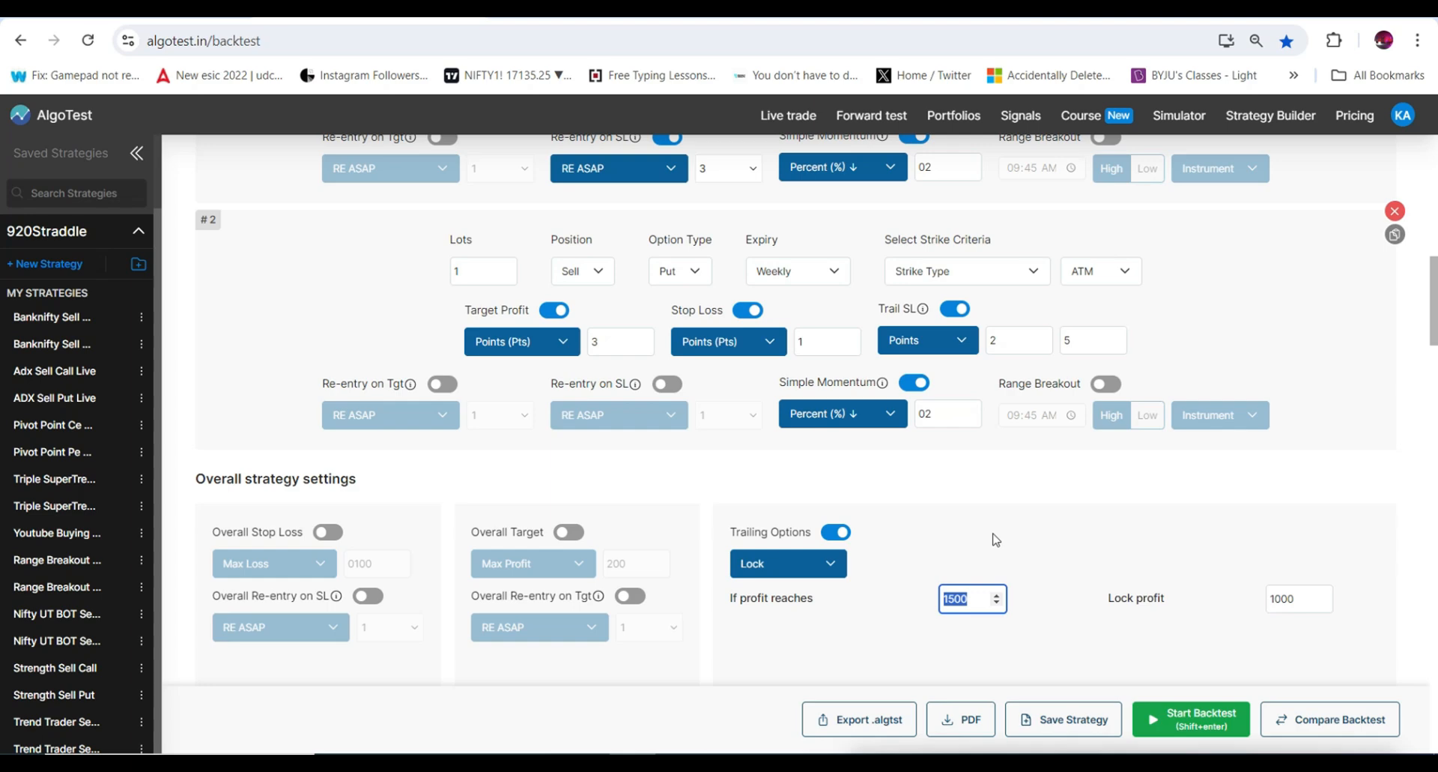
Switch to the PowerPoint slide "BackTest Not Matching with Live" and point out the CANDLE CLOSE item.
{"action": "scroll", "coordinate": [997, 539], "scroll_direction": "up", "scroll_amount": 7}
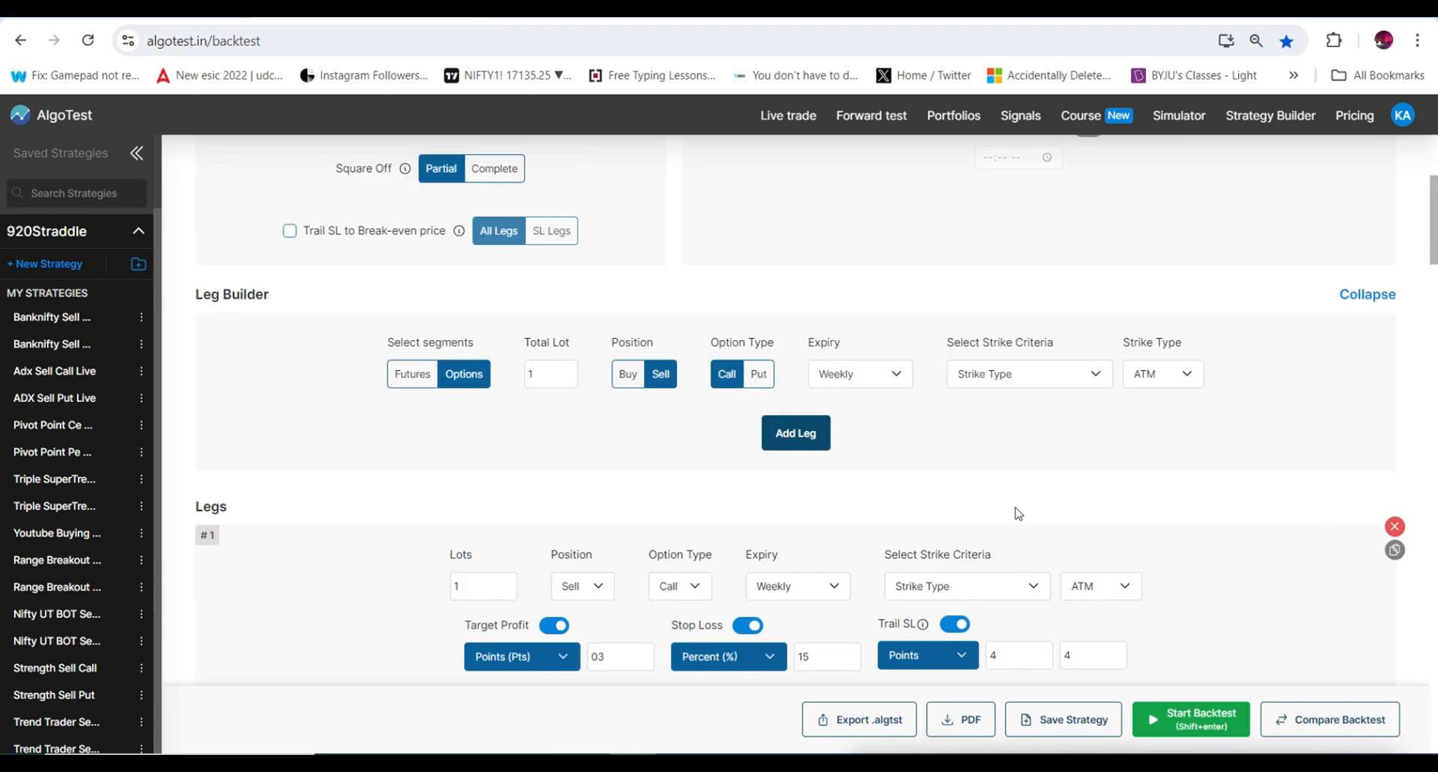
{"action": "scroll", "coordinate": [1018, 514], "scroll_direction": "up", "scroll_amount": 4}
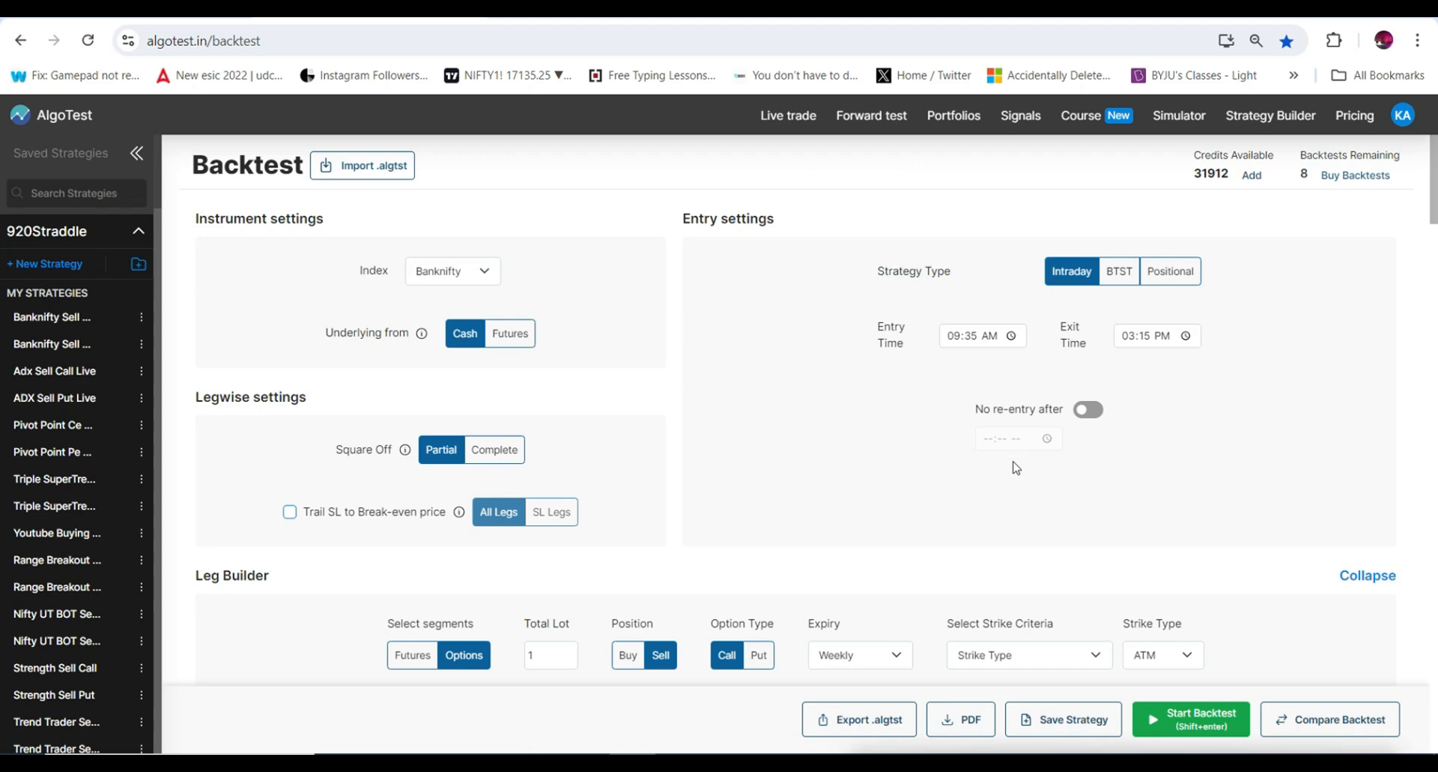
{"action": "scroll", "coordinate": [1016, 458], "scroll_direction": "down", "scroll_amount": 3}
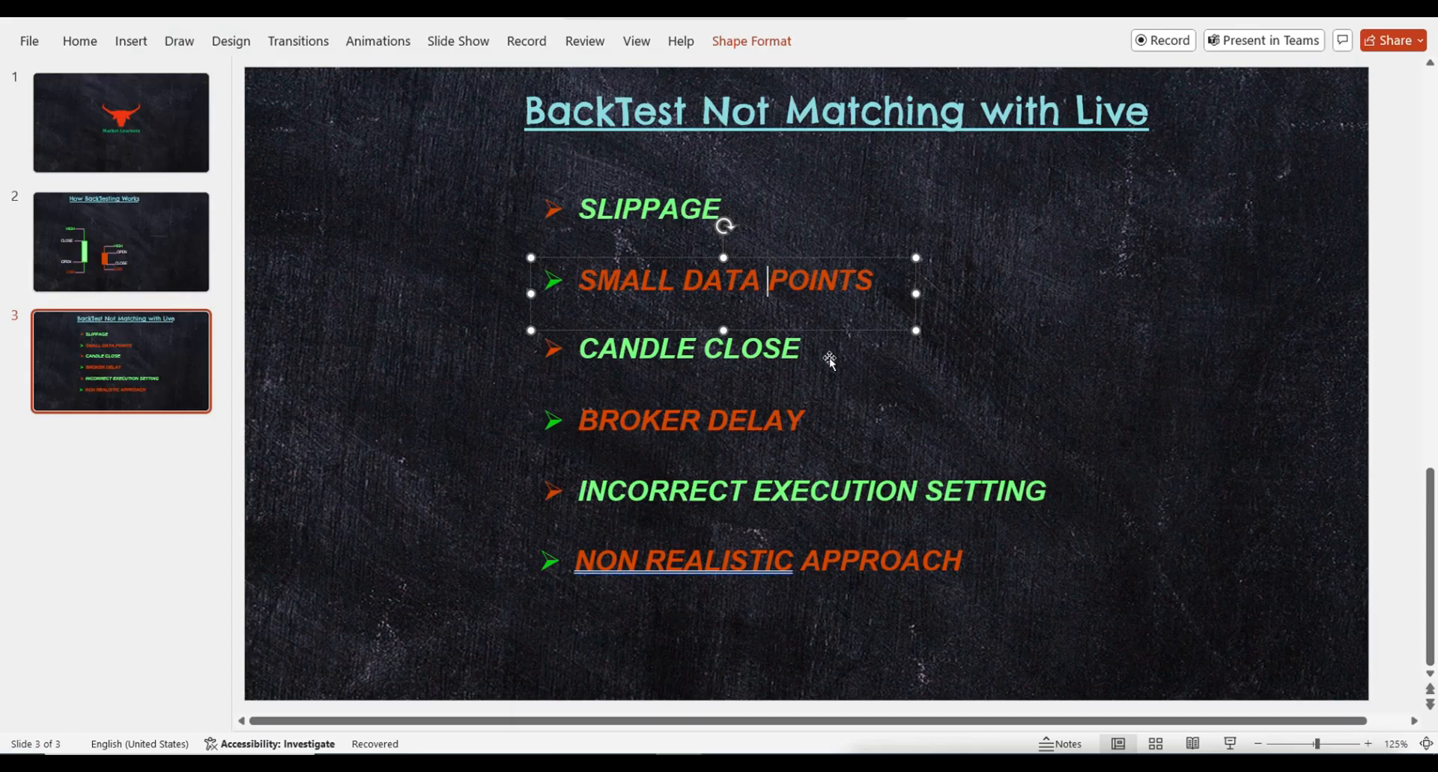
{"action": "left_click", "coordinate": [703, 350]}
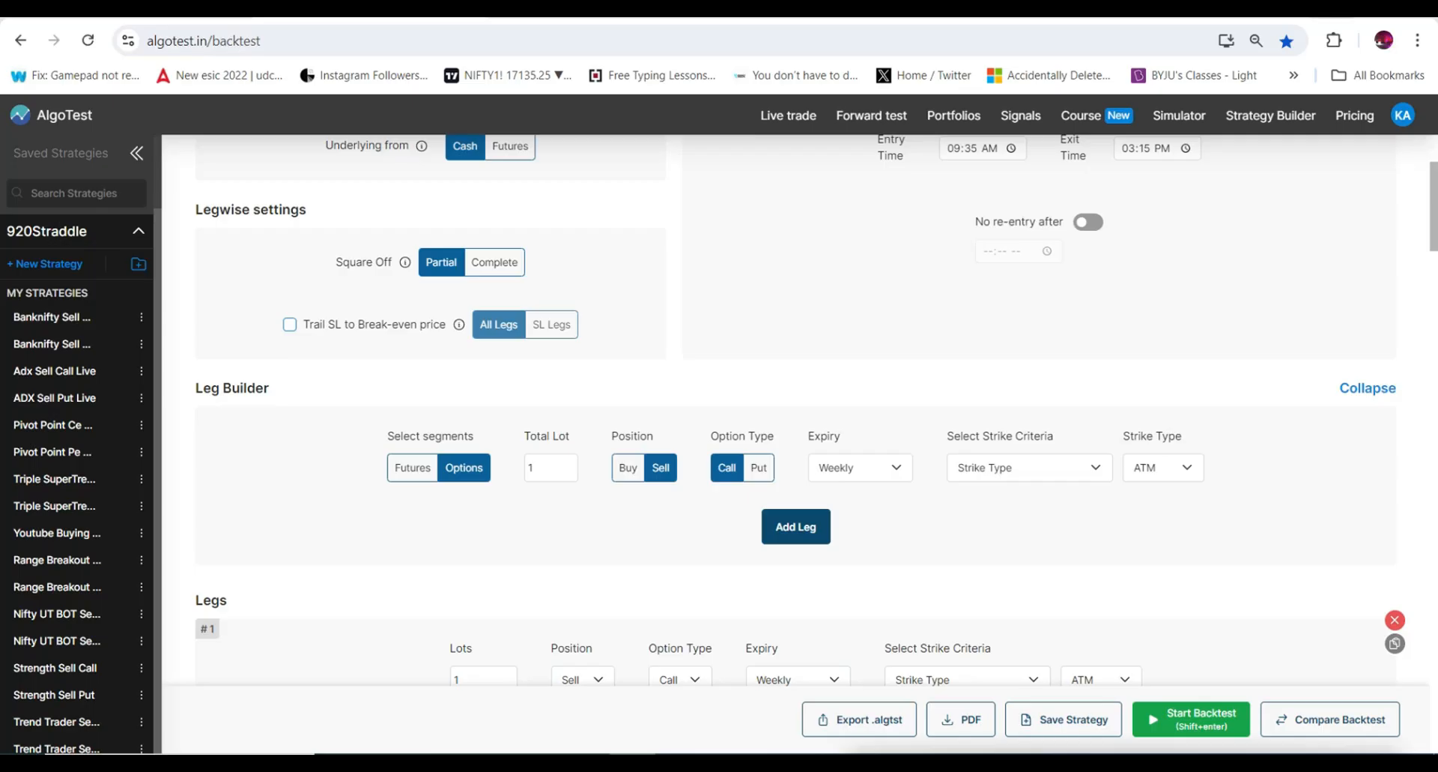
Switch back to AlgoTest, review both legs and highlight the overall strategy settings heading.
{"action": "scroll", "coordinate": [830, 495], "scroll_direction": "down", "scroll_amount": 6}
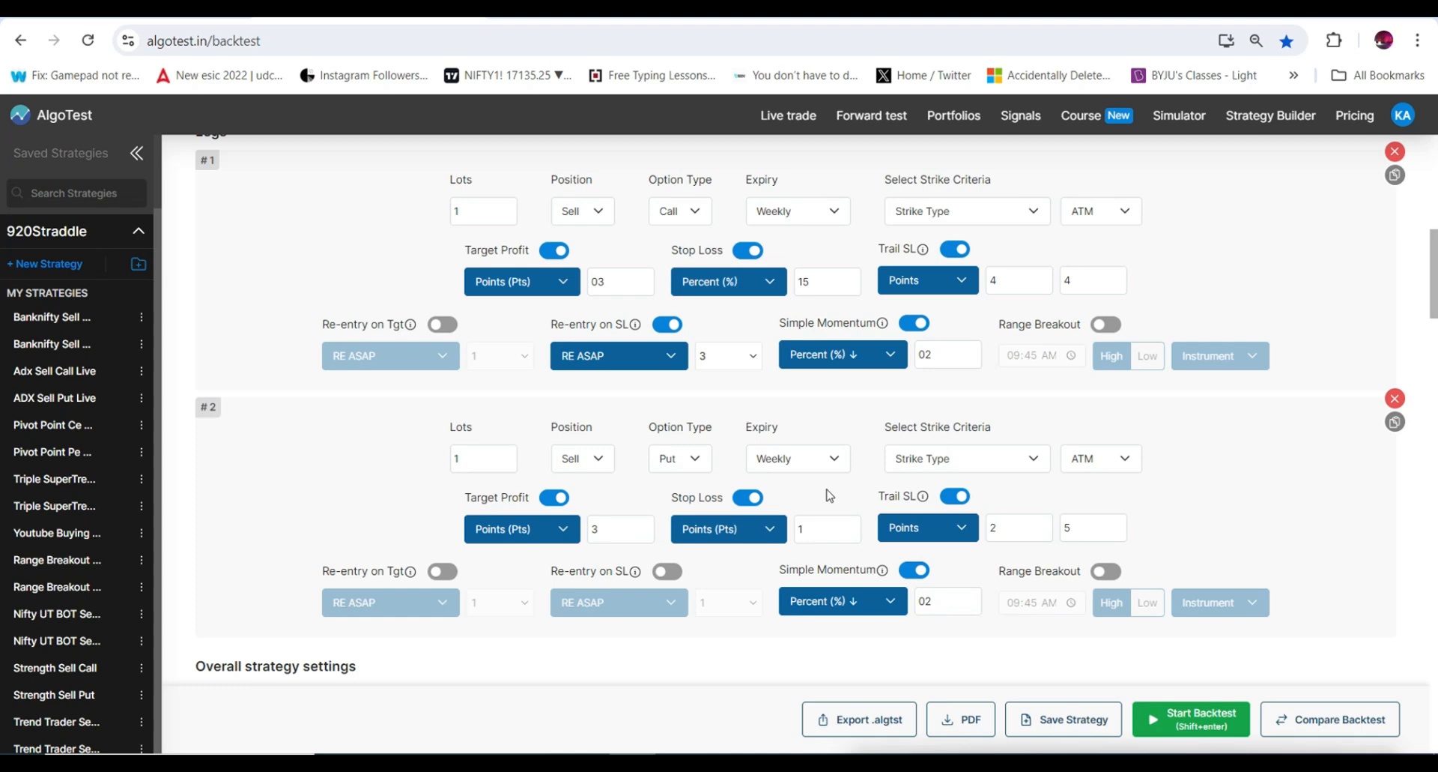
{"action": "scroll", "coordinate": [749, 496], "scroll_direction": "down", "scroll_amount": 4}
{"action": "left_click_drag", "start_coordinate": [214, 384], "coordinate": [363, 391]}
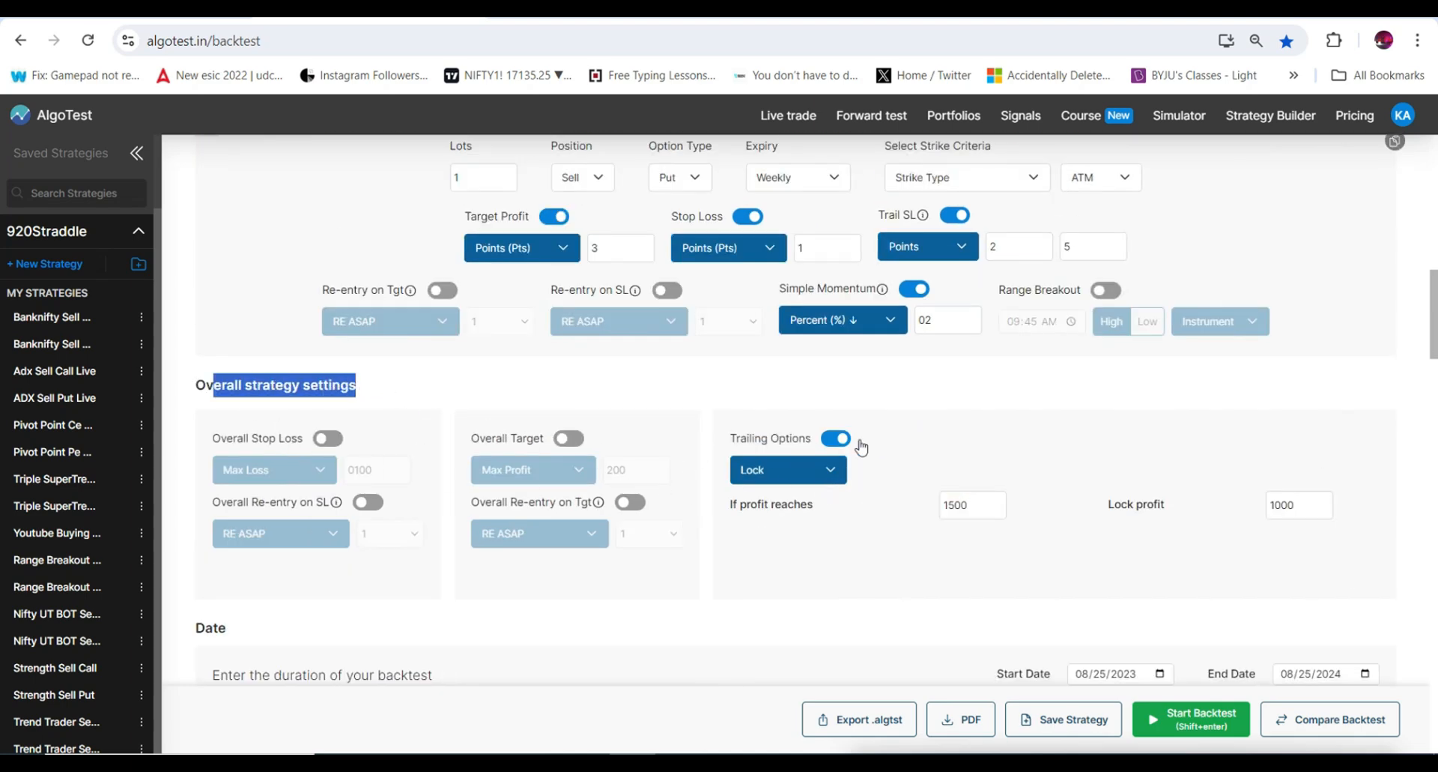
Enable re-entry on SL for leg 2 and look through its re-entry types, keeping RE ASAP.
{"action": "scroll", "coordinate": [923, 427], "scroll_direction": "up", "scroll_amount": 4}
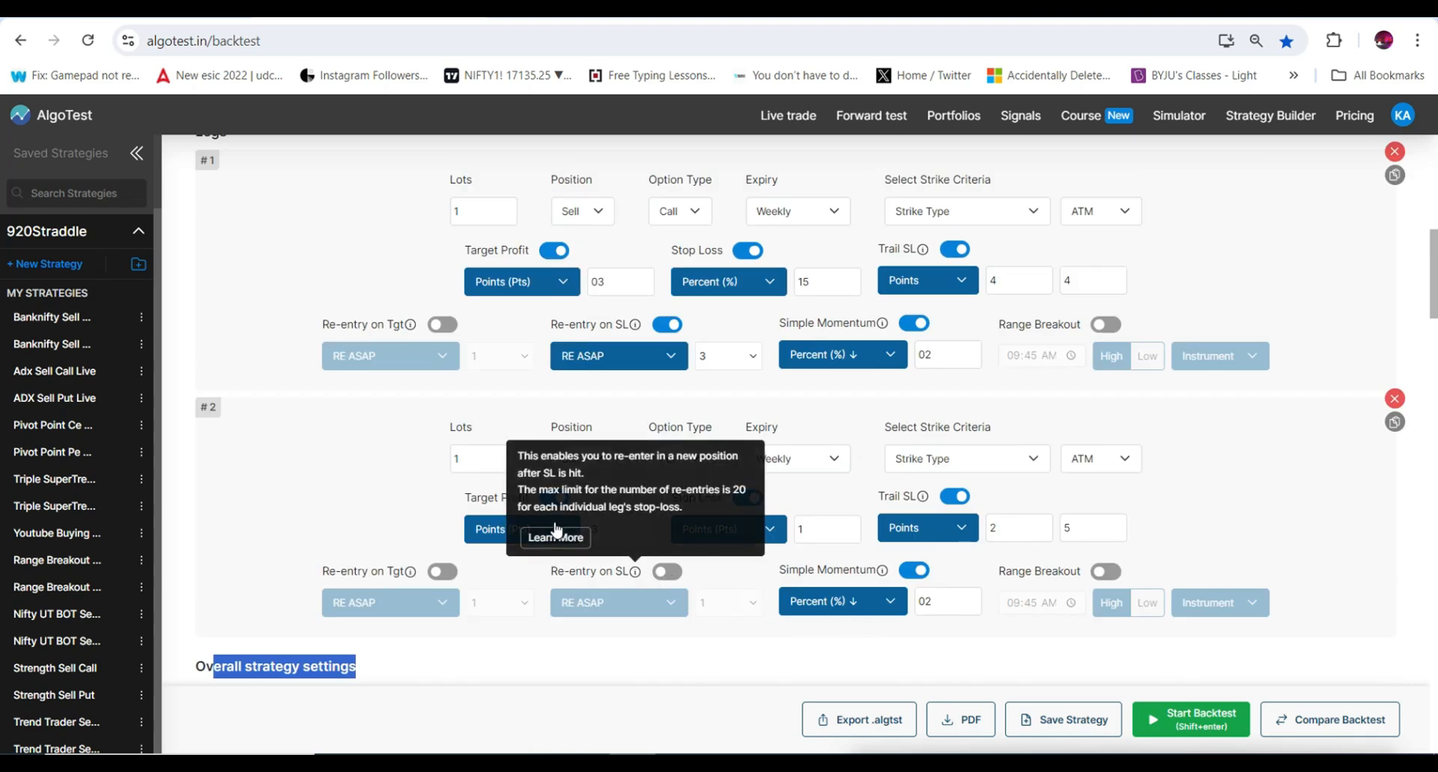
{"action": "left_click", "coordinate": [666, 574]}
{"action": "left_click", "coordinate": [620, 605]}
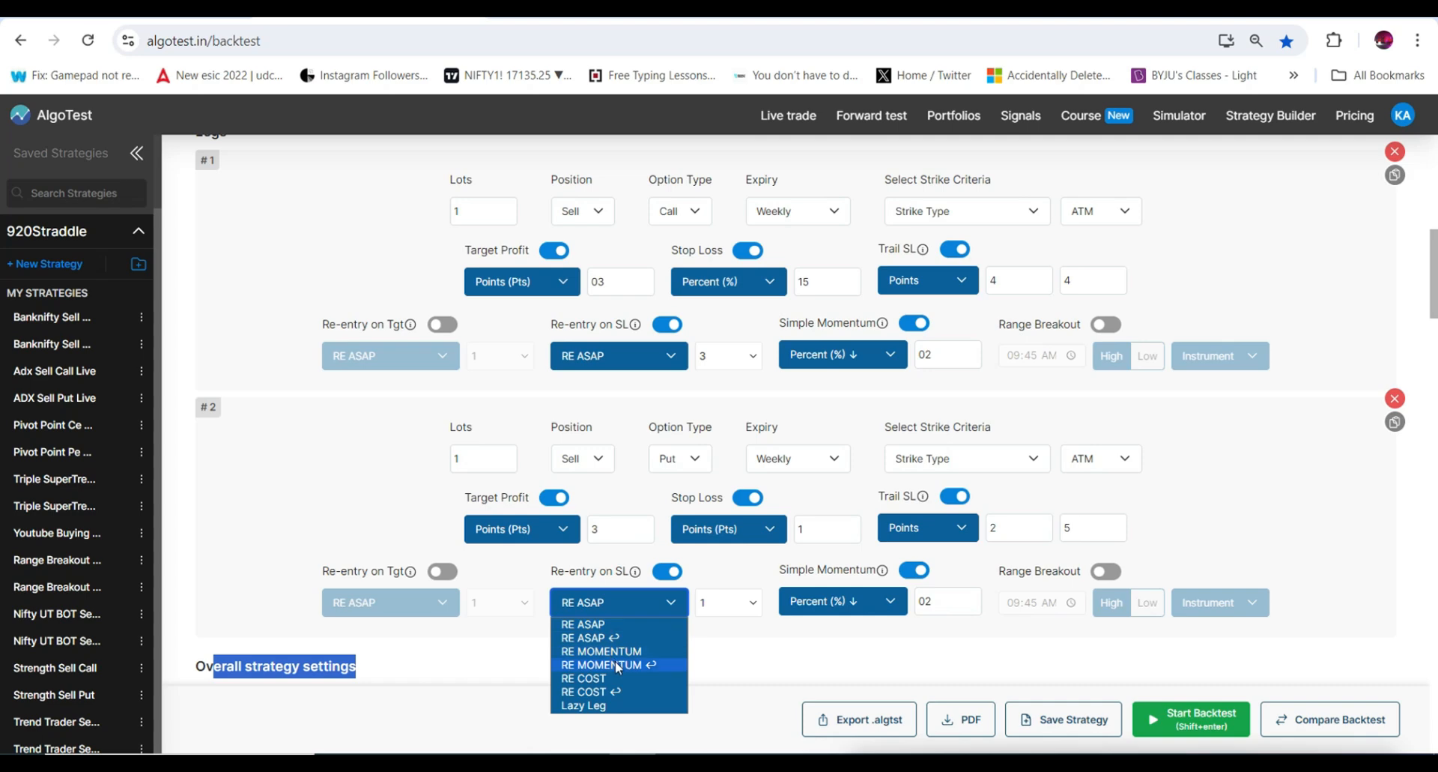
{"action": "left_click", "coordinate": [762, 663]}
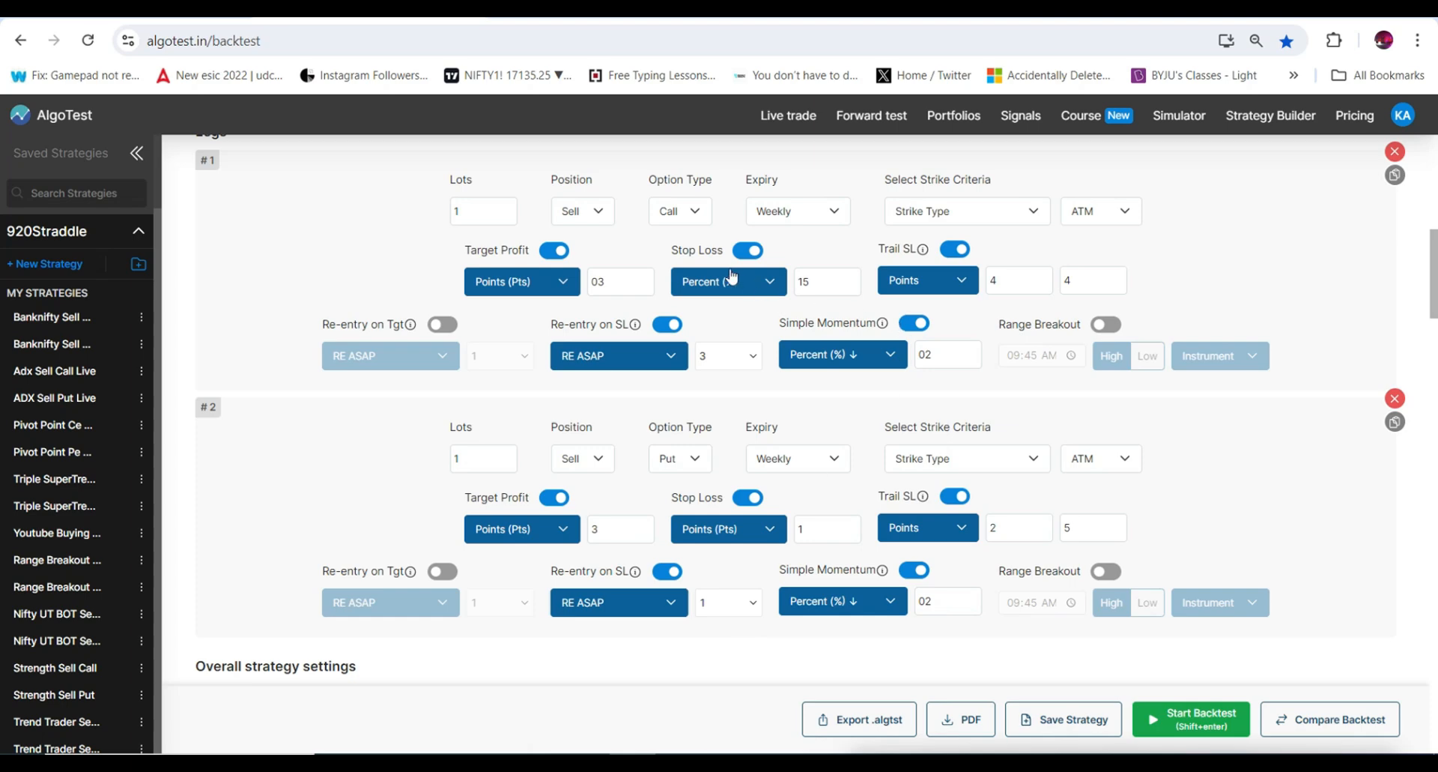
Set leg 1's target profit type to Percent (%) and point out its stop loss value.
{"action": "left_click", "coordinate": [524, 288]}
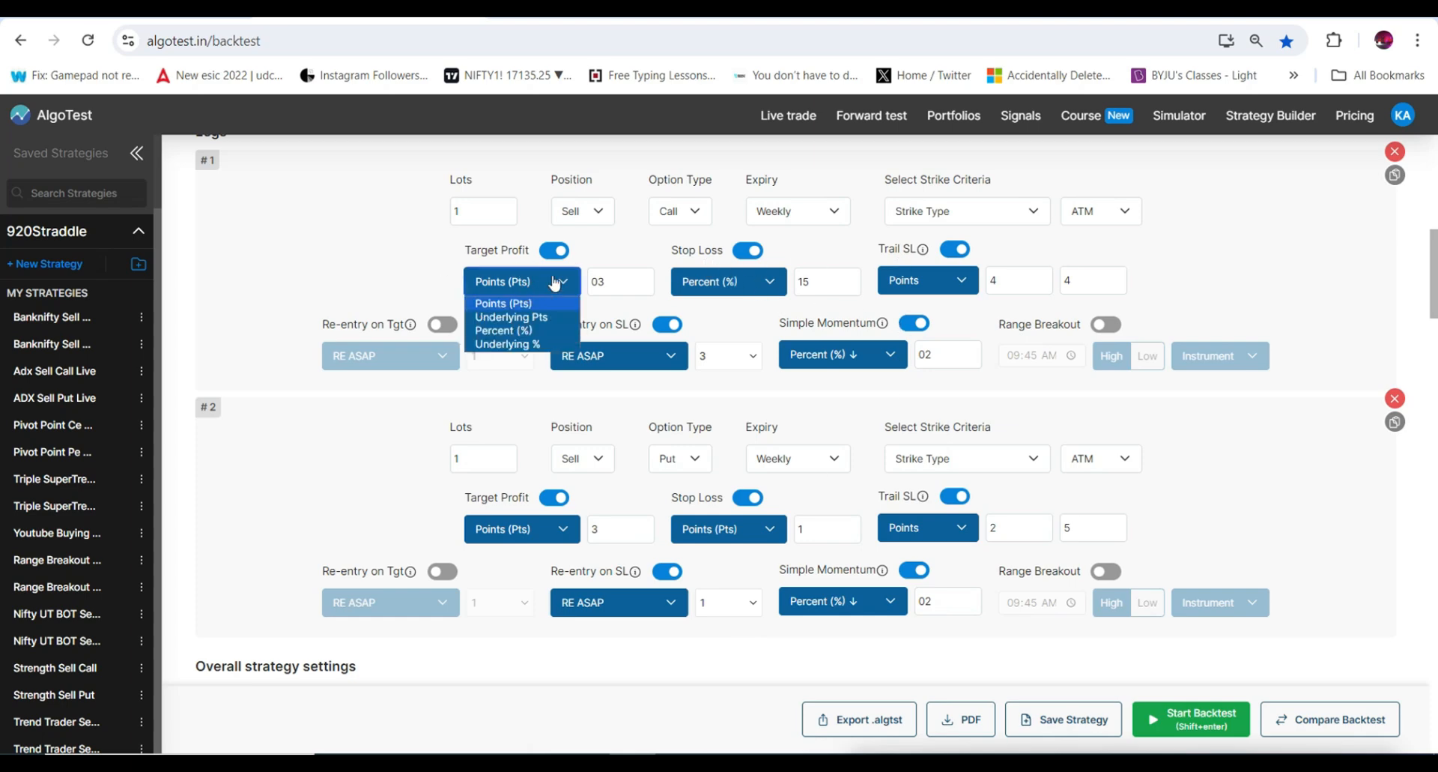
{"action": "left_click", "coordinate": [520, 331]}
{"action": "left_click", "coordinate": [827, 289]}
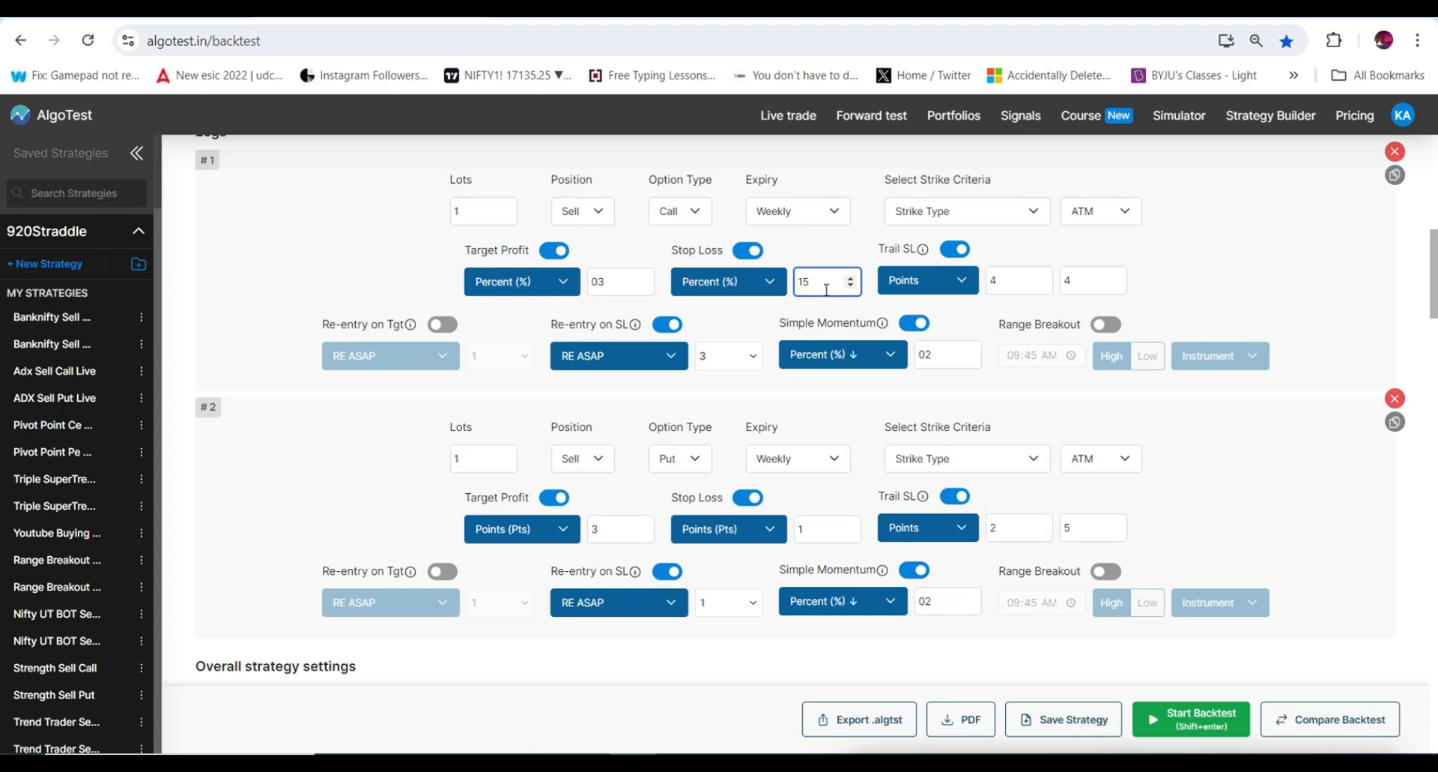
Go to the Live trade page and open the execution settings of the strategy 125 bn 0925 to 0315.
{"action": "left_click", "coordinate": [781, 125]}
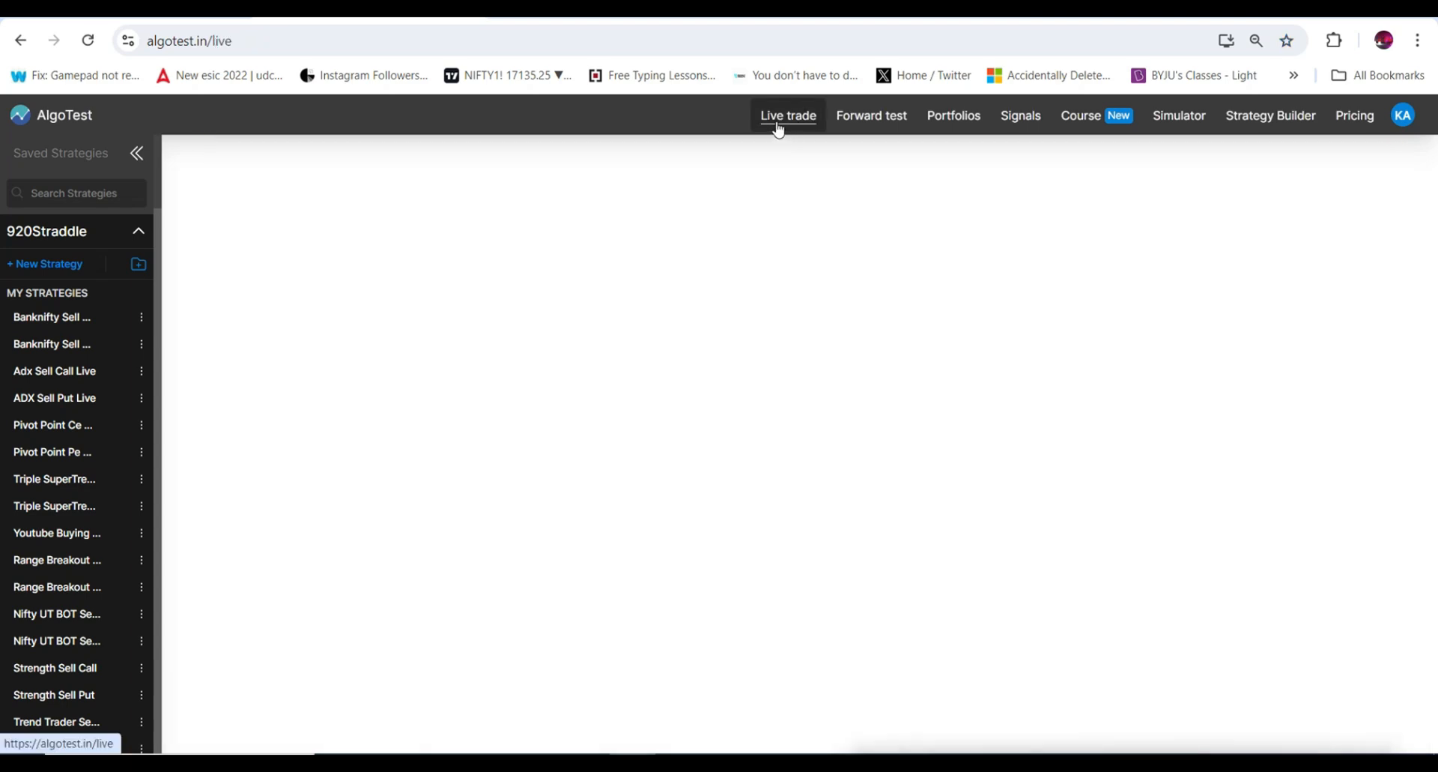
{"action": "scroll", "coordinate": [986, 459], "scroll_direction": "down", "scroll_amount": 3}
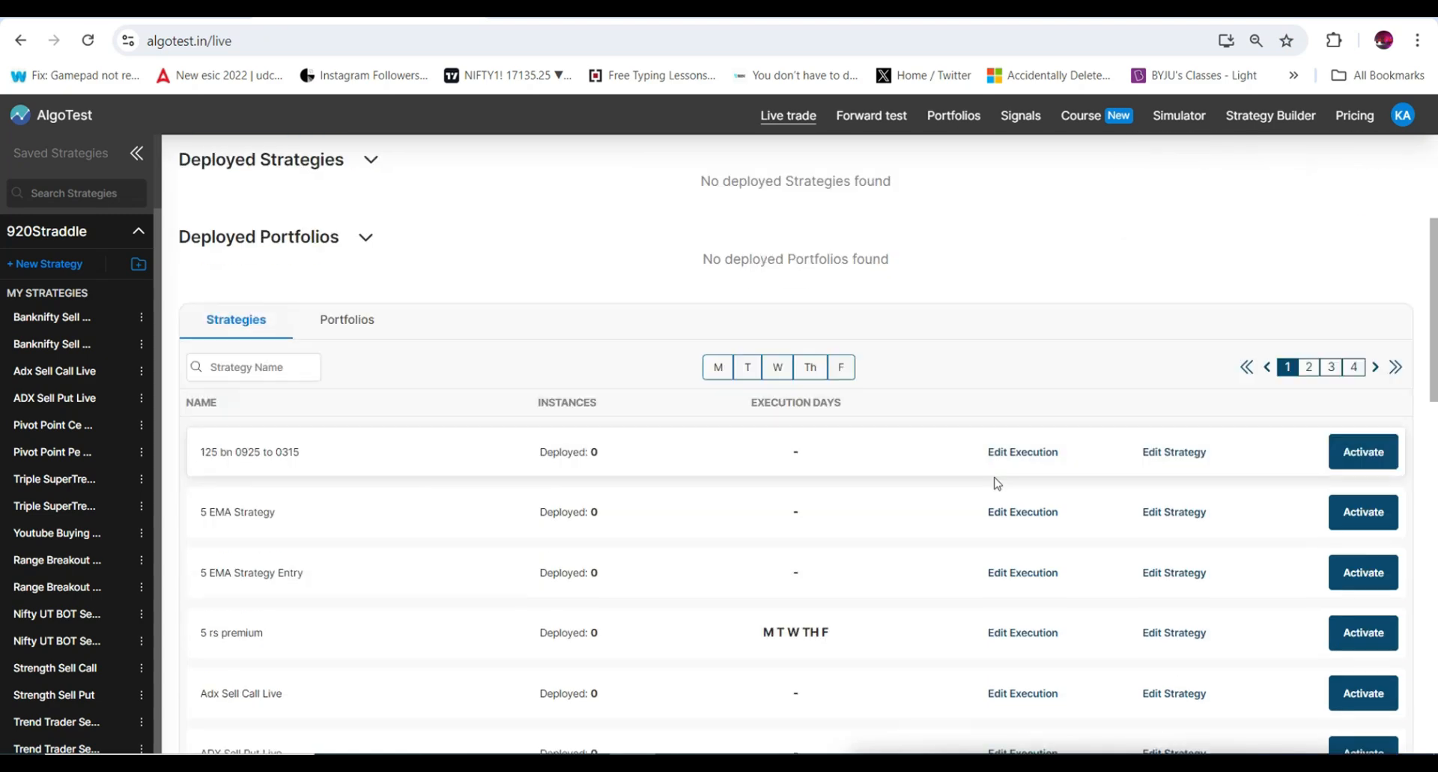
{"action": "left_click", "coordinate": [1018, 456]}
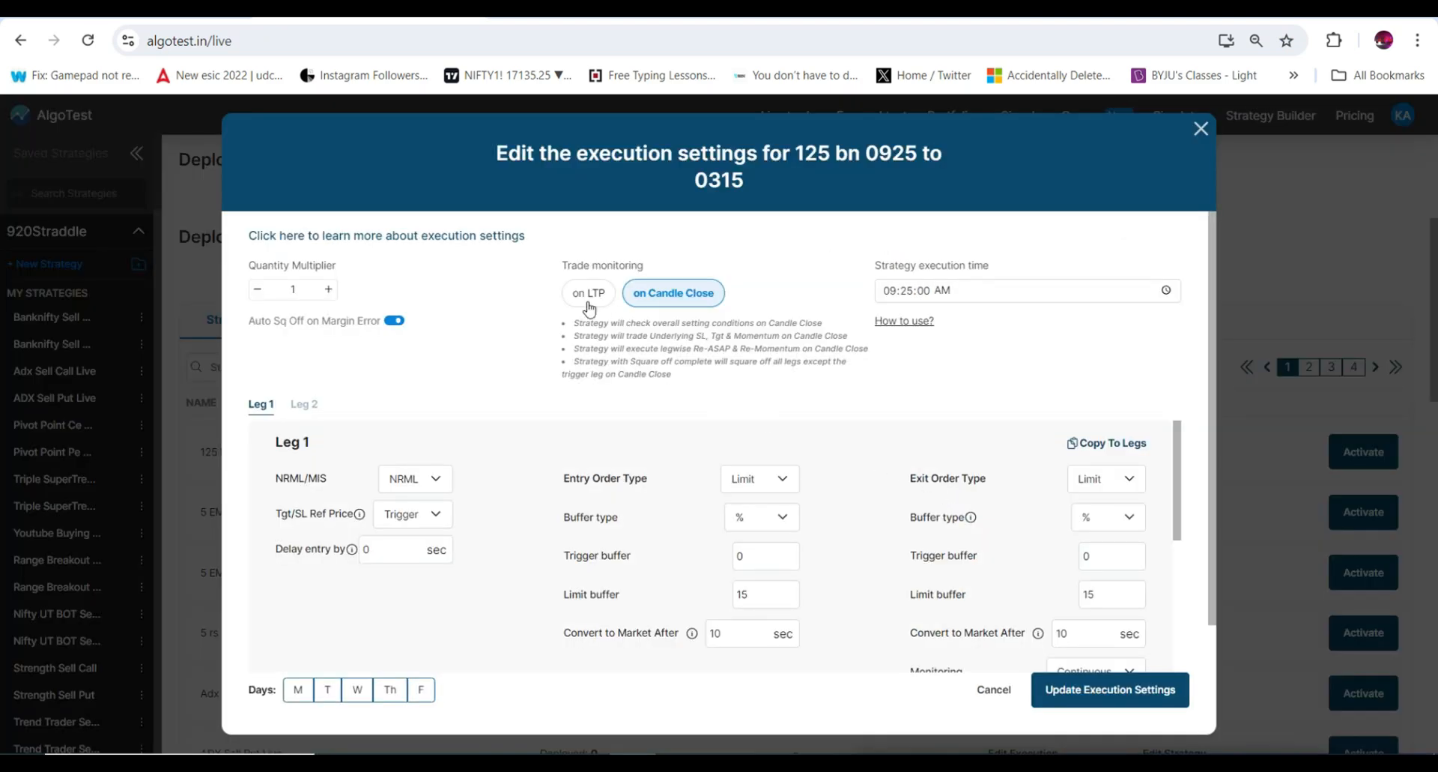
Highlight the notes explaining how trade monitoring works on Candle Close.
{"action": "mouse_move", "coordinate": [574, 322]}
{"action": "left_mouse_down"}
{"action": "mouse_move", "coordinate": [693, 384]}
{"action": "mouse_move", "coordinate": [577, 337]}
{"action": "mouse_move", "coordinate": [574, 323]}
{"action": "left_mouse_up"}
{"action": "left_click", "coordinate": [691, 378]}
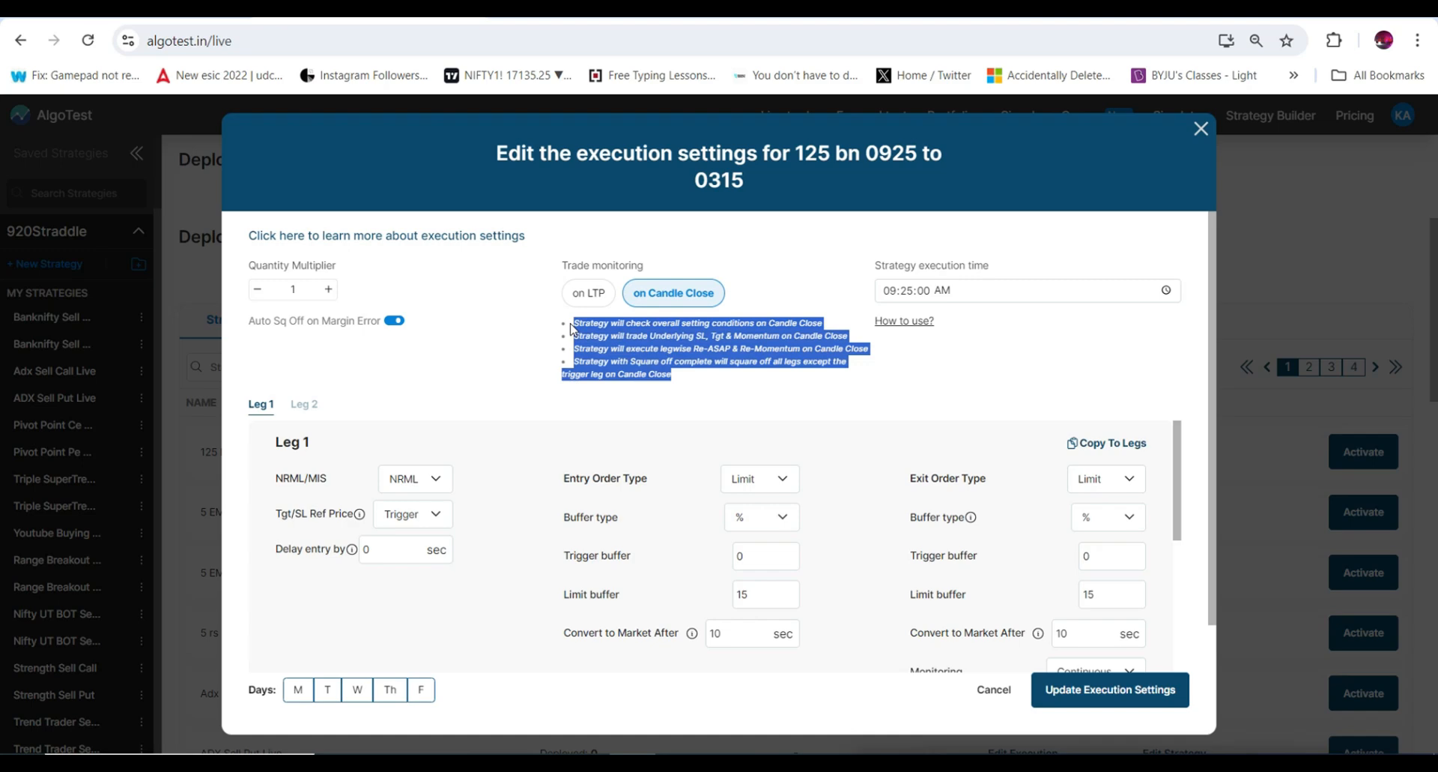
{"action": "left_click", "coordinate": [681, 385]}
{"action": "left_click_drag", "start_coordinate": [706, 323], "coordinate": [815, 337]}
Try trade monitoring on LTP, return it to on Candle Close and update the execution settings.
{"action": "left_click", "coordinate": [589, 292]}
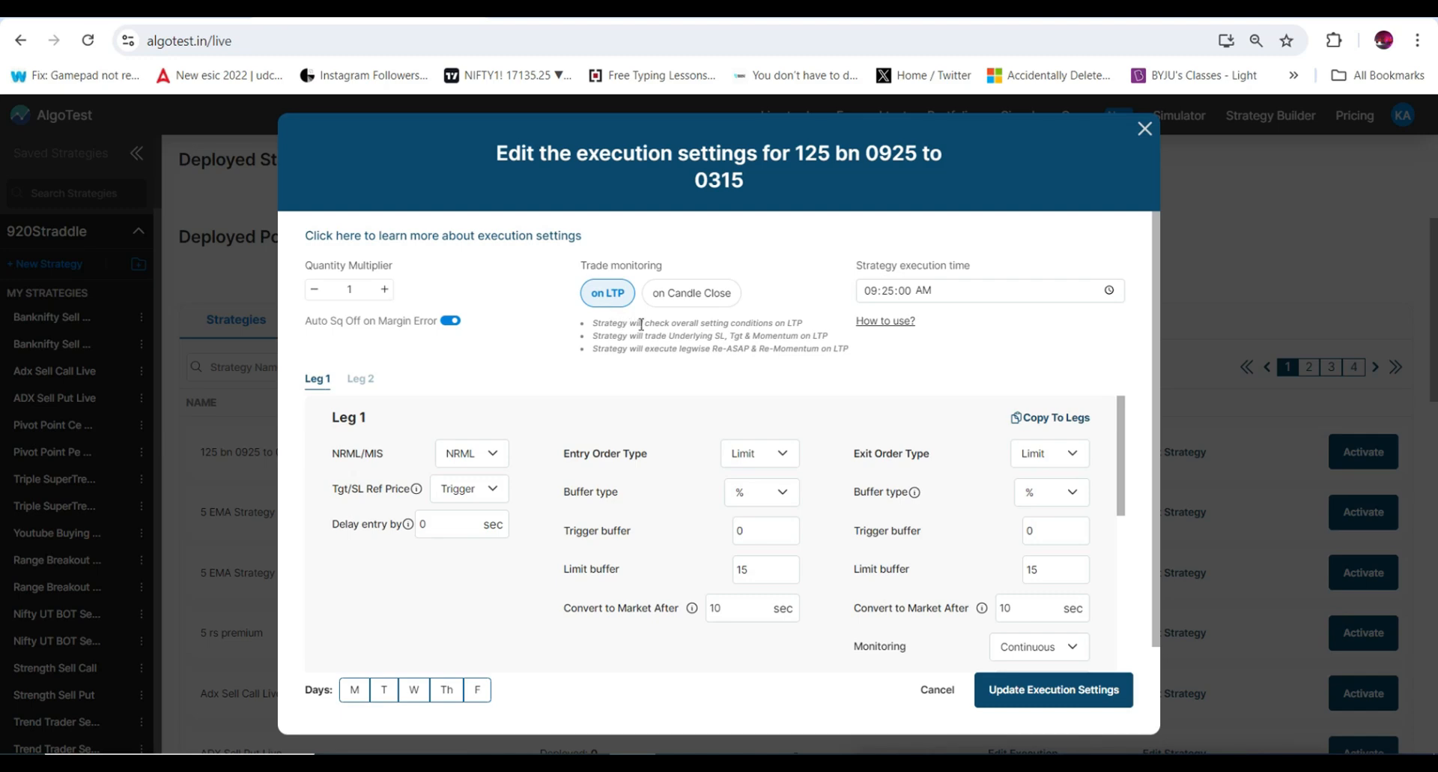
{"action": "left_click", "coordinate": [696, 292]}
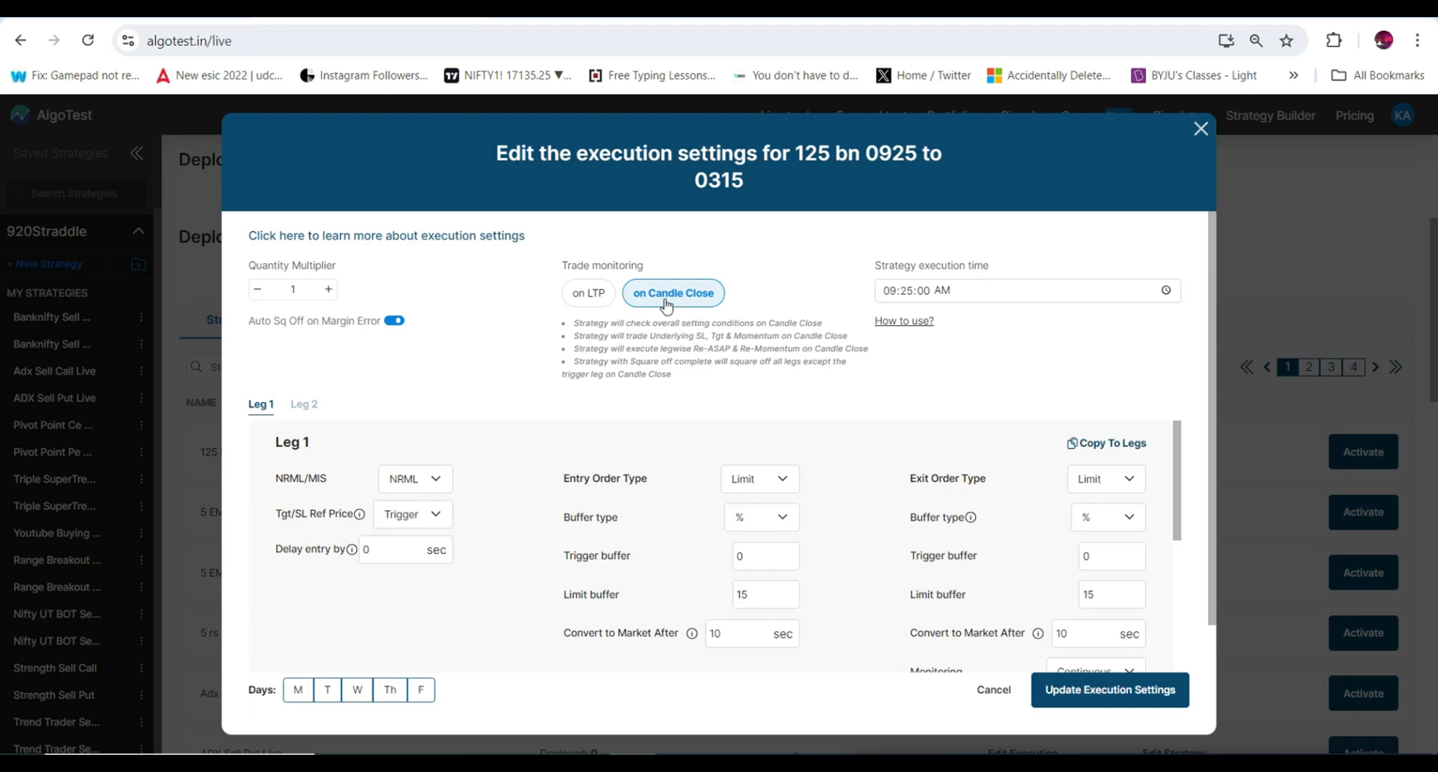
{"action": "left_click", "coordinate": [1125, 696]}
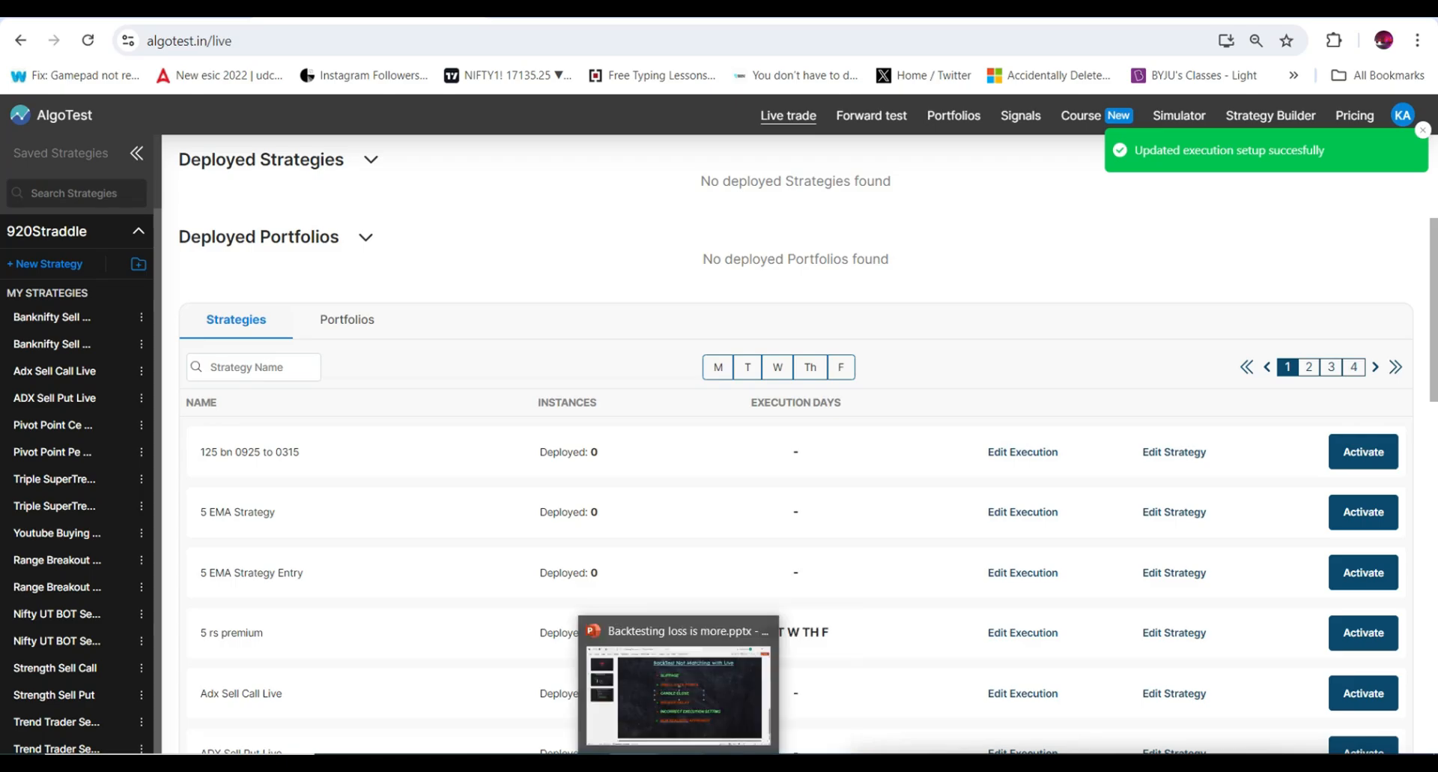
Switch to the PowerPoint slide "BackTest Not Matching with Live" and deselect the BROKER DELAY item.
{"action": "left_click", "coordinate": [678, 686]}
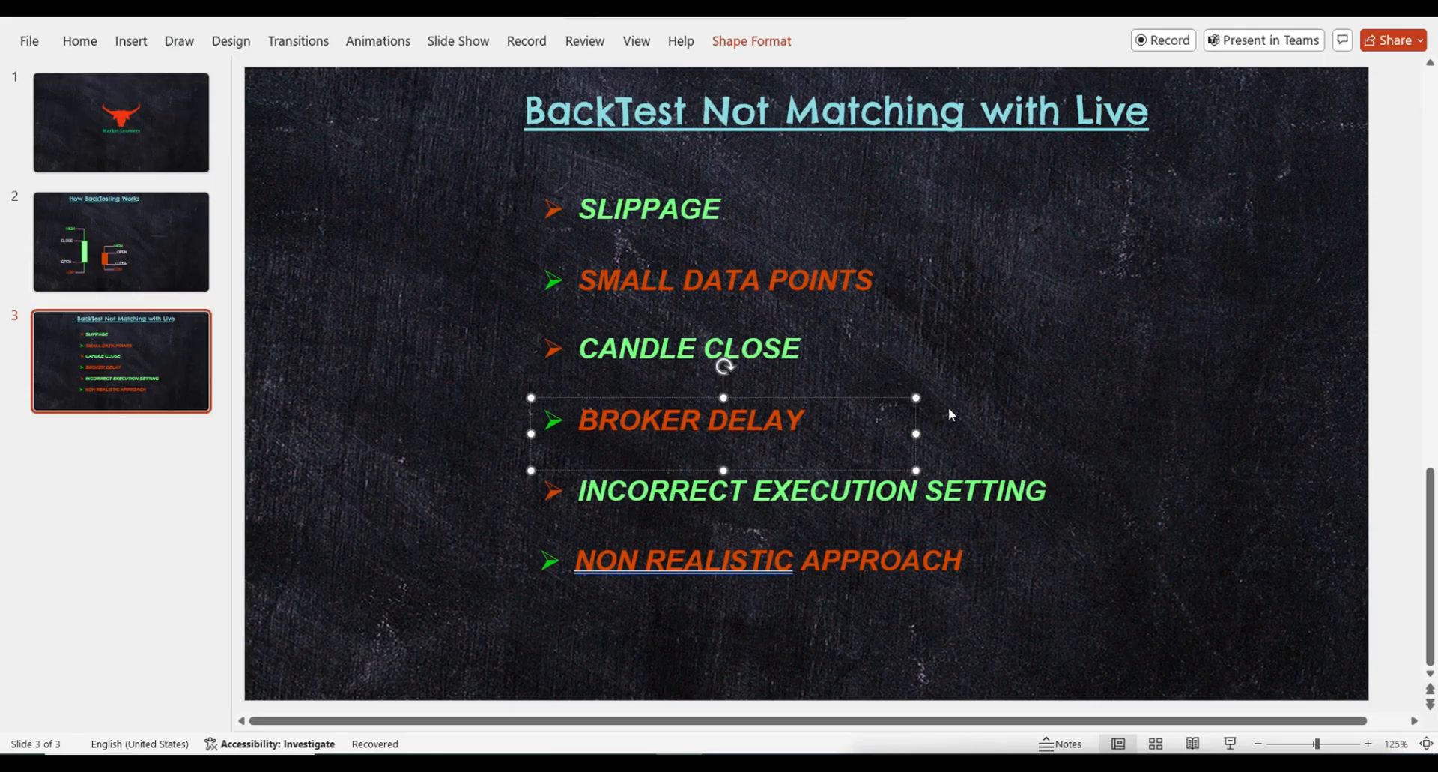
{"action": "left_click", "coordinate": [981, 418]}
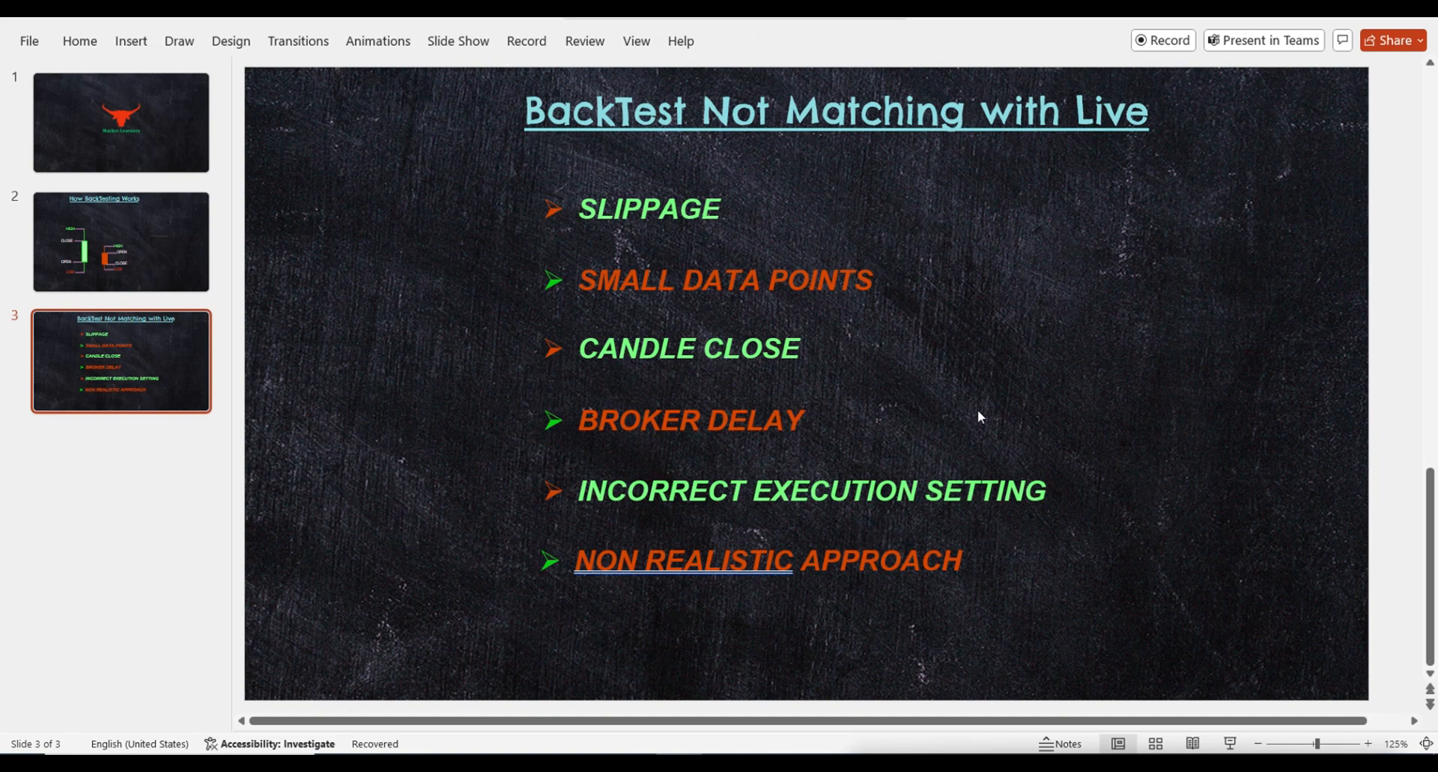
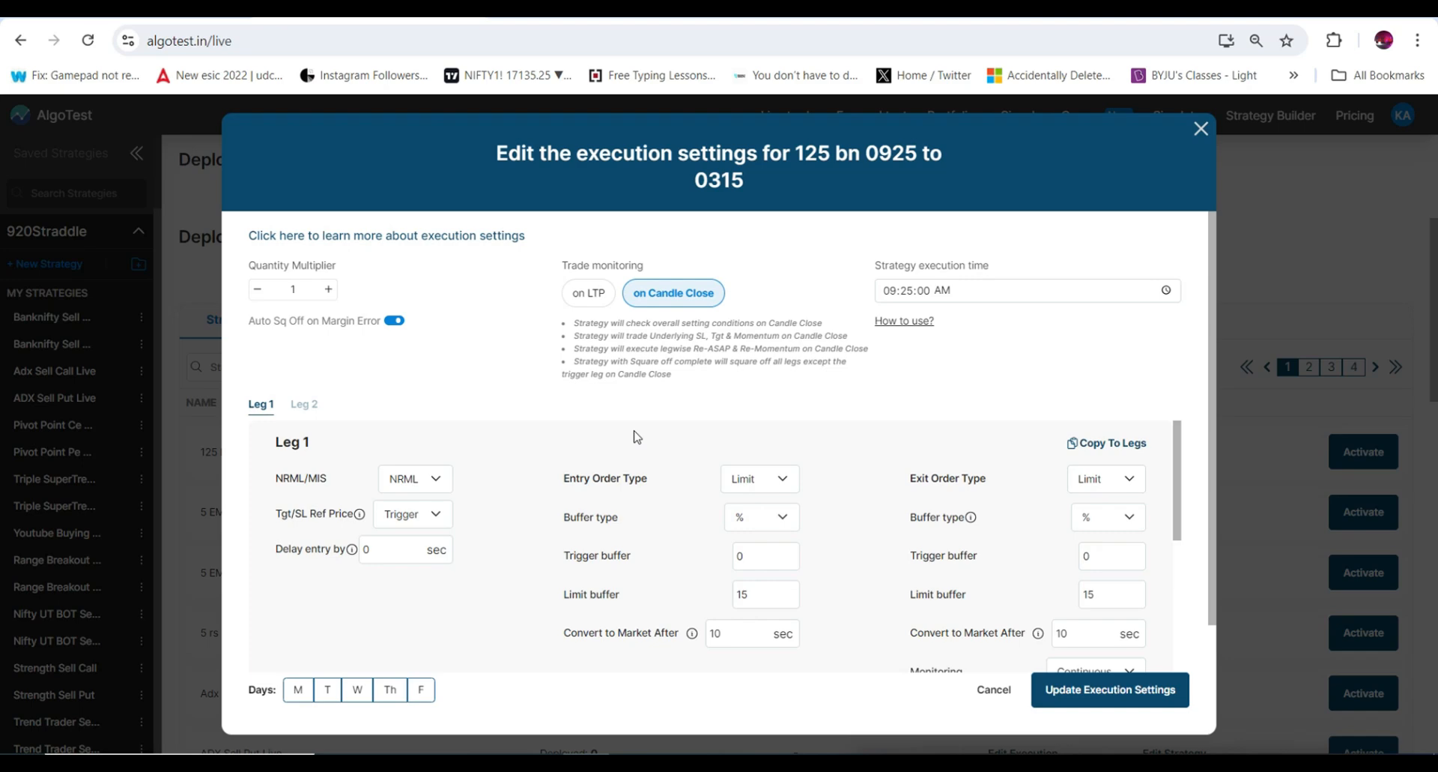
In AlgoTest's execution settings for 125 bn 0925 to 0315, highlight the dialog title, Trade monitoring and Strategy execution time labels.
{"action": "left_click_drag", "start_coordinate": [568, 160], "coordinate": [757, 159]}
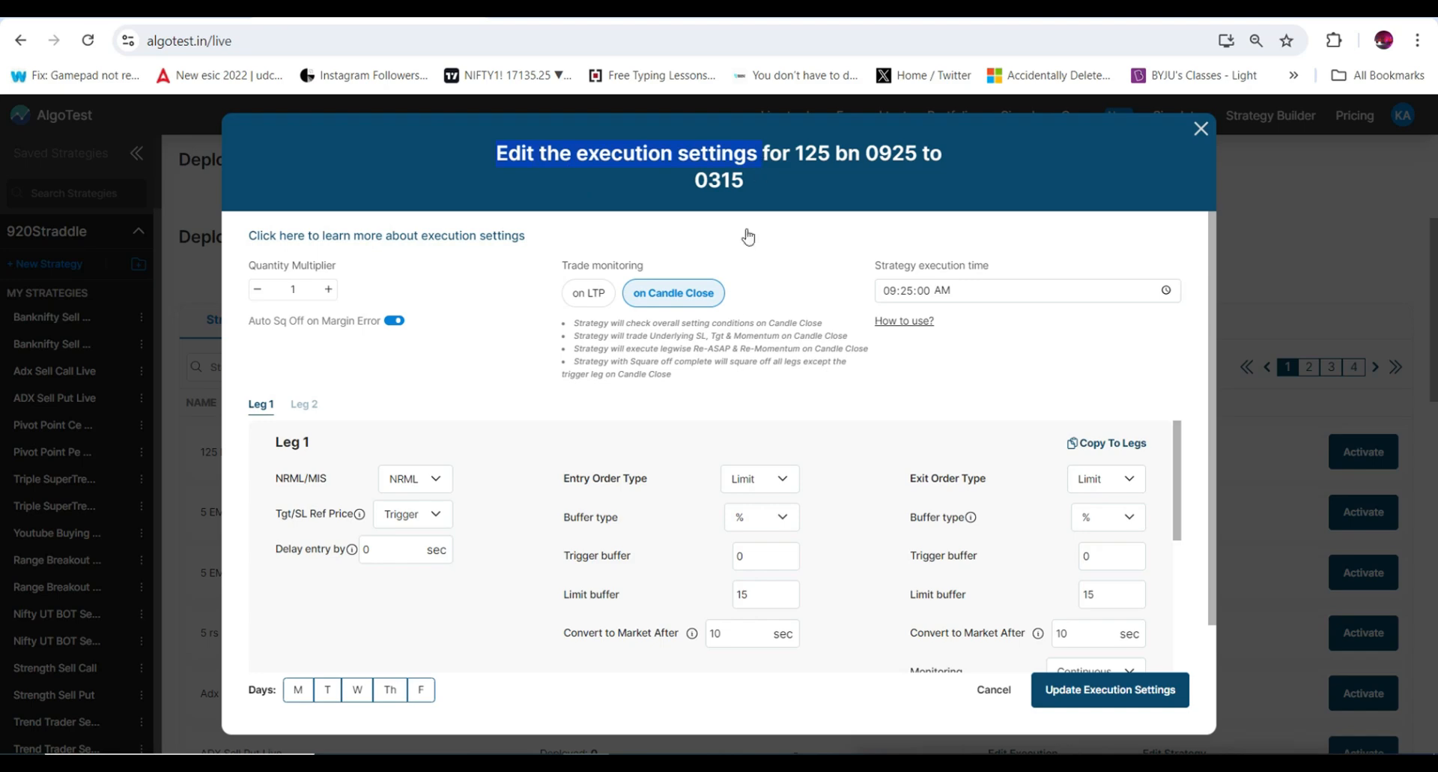
{"action": "left_click", "coordinate": [728, 399]}
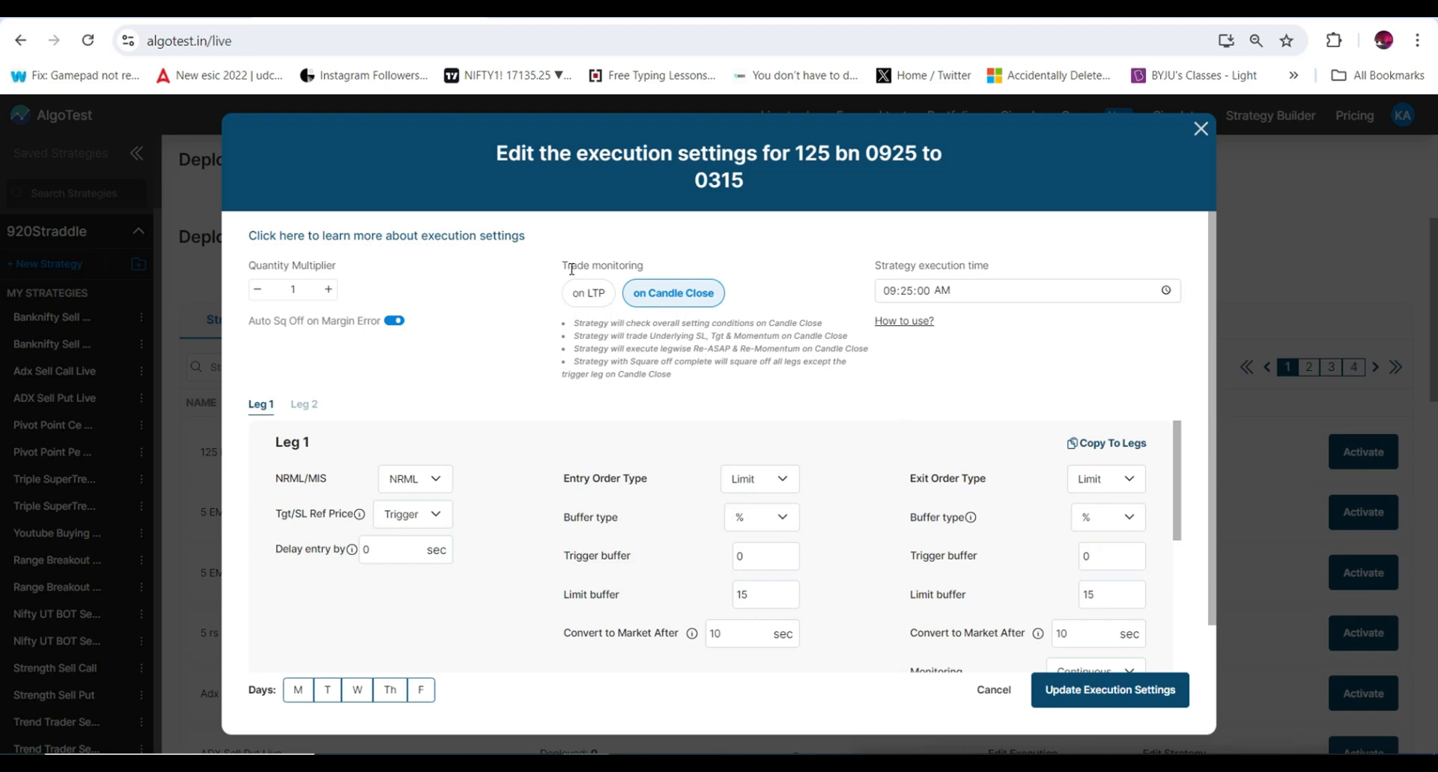
{"action": "left_click_drag", "start_coordinate": [567, 265], "coordinate": [670, 290]}
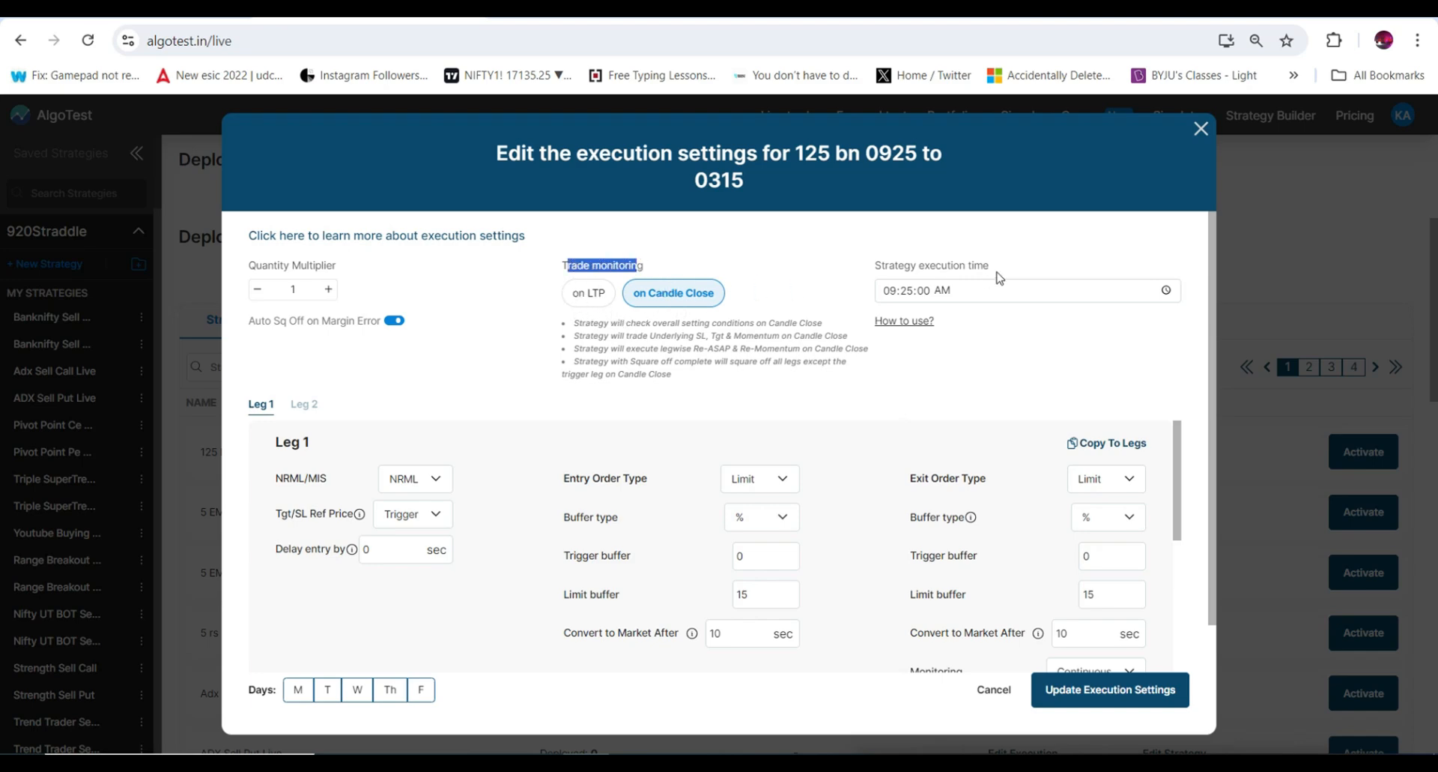
{"action": "left_click_drag", "start_coordinate": [965, 266], "coordinate": [942, 266]}
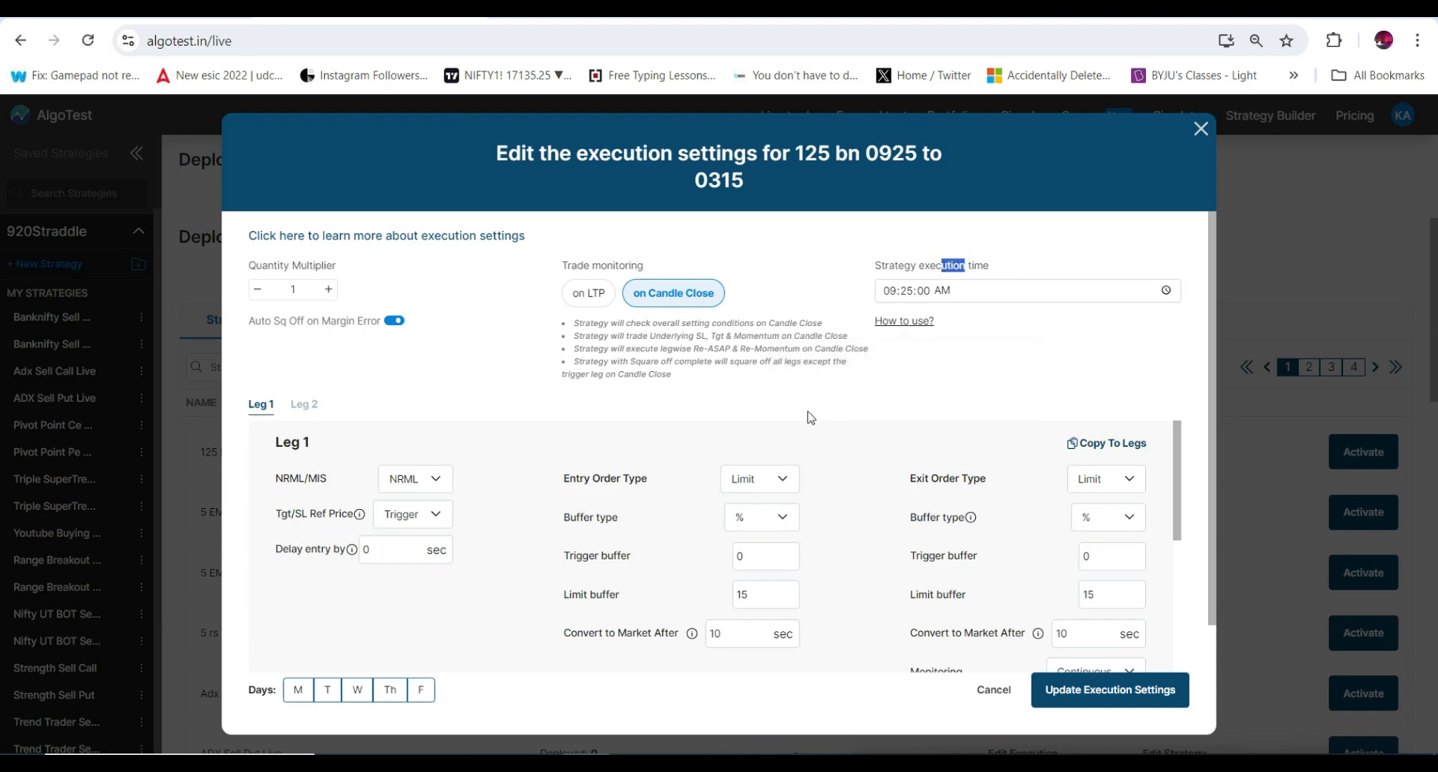
Examine Leg 1's NRML/MIS and Tgt/SL Ref Price options, leaving the reference price on Trigger.
{"action": "scroll", "coordinate": [809, 416], "scroll_direction": "down", "scroll_amount": 1}
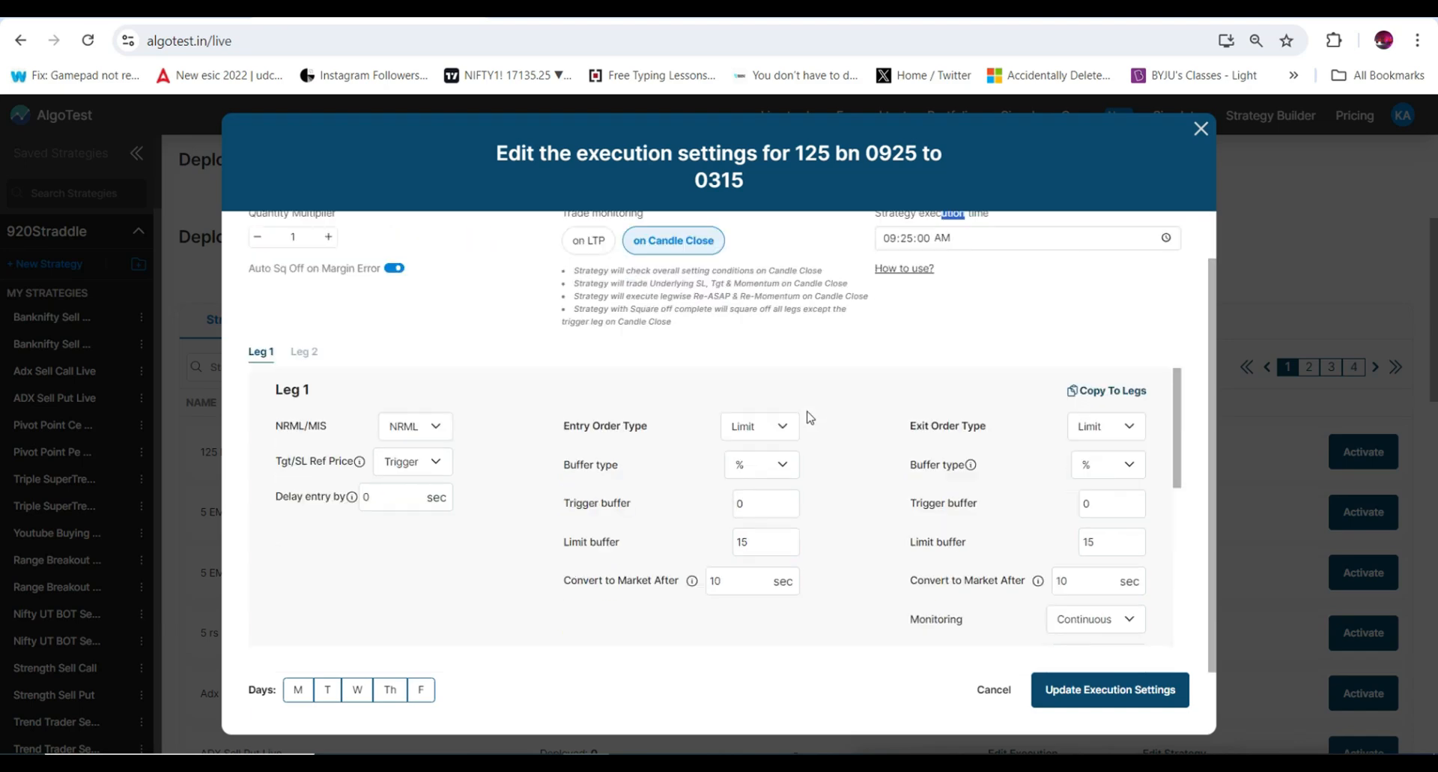
{"action": "left_click", "coordinate": [420, 428]}
{"action": "left_click", "coordinate": [420, 428]}
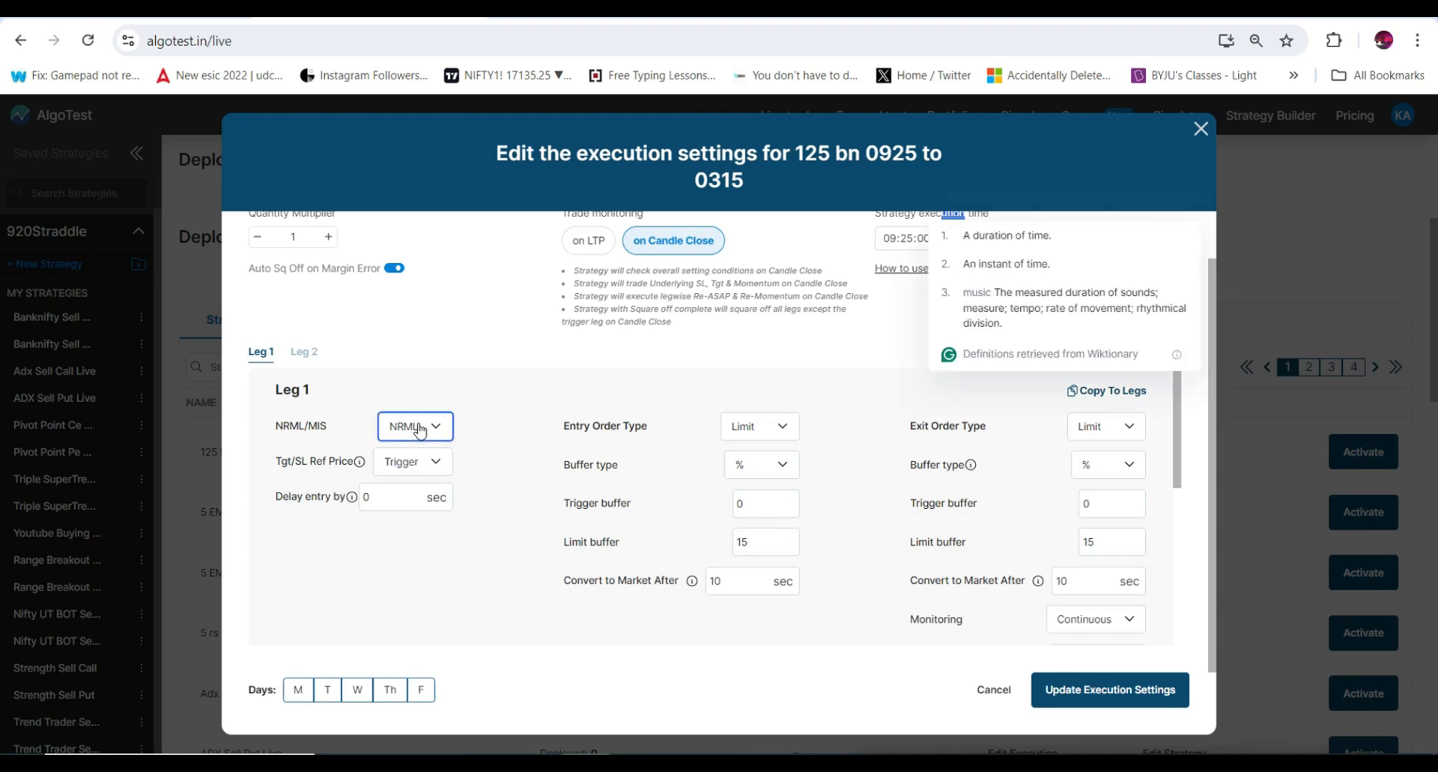
{"action": "left_click", "coordinate": [525, 398]}
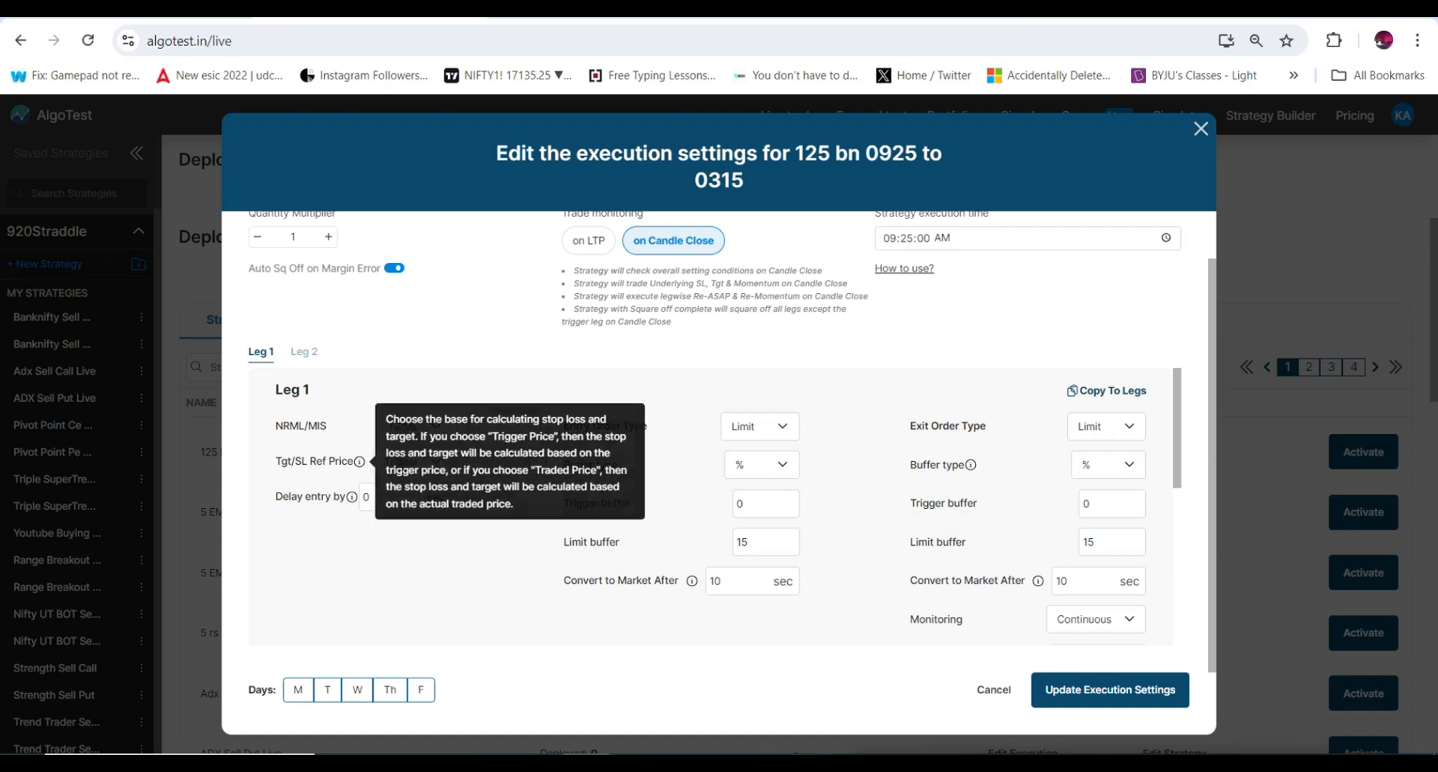
{"action": "left_click", "coordinate": [430, 472]}
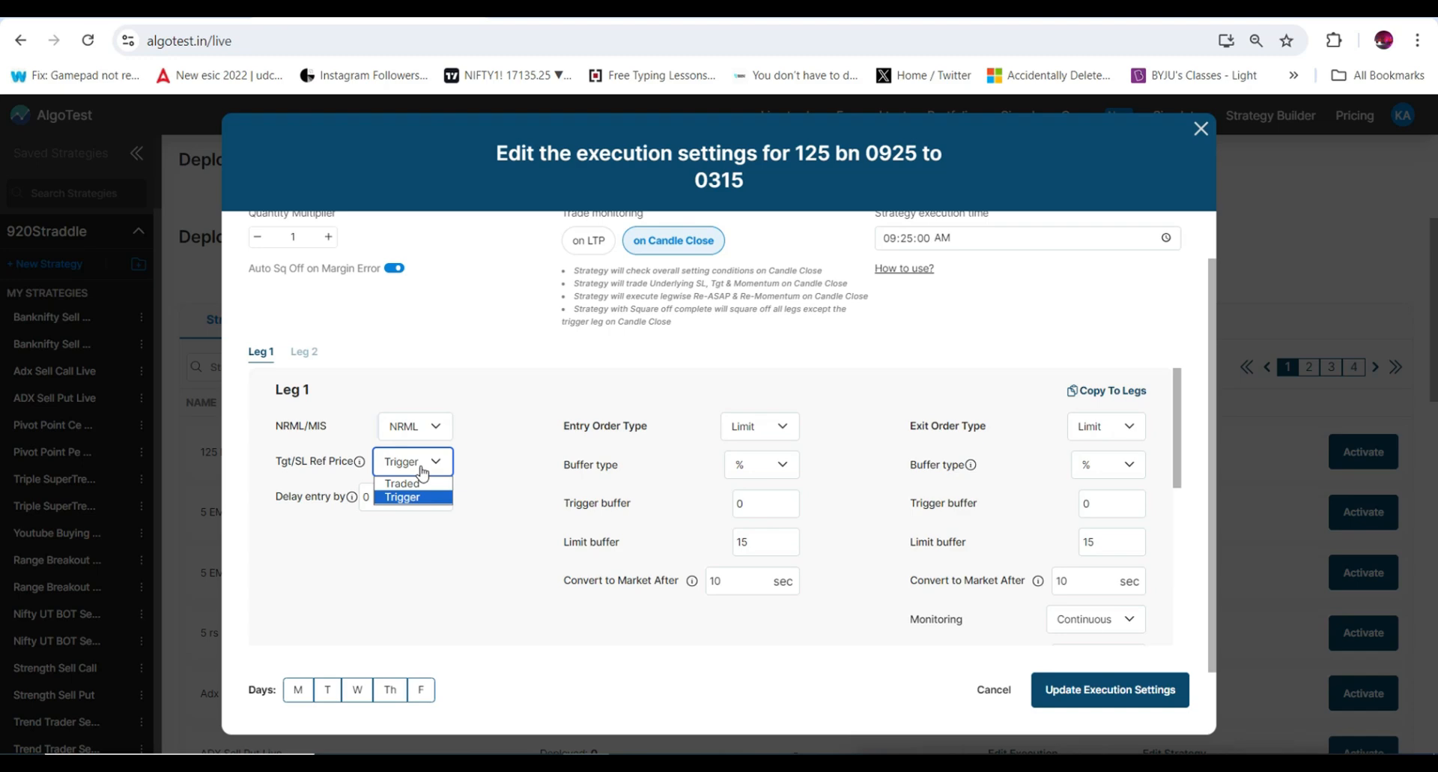
{"action": "left_click", "coordinate": [423, 470]}
Review the order buffers of both legs and read the explanation of Convert to Market After.
{"action": "scroll", "coordinate": [882, 554], "scroll_direction": "down", "scroll_amount": 4}
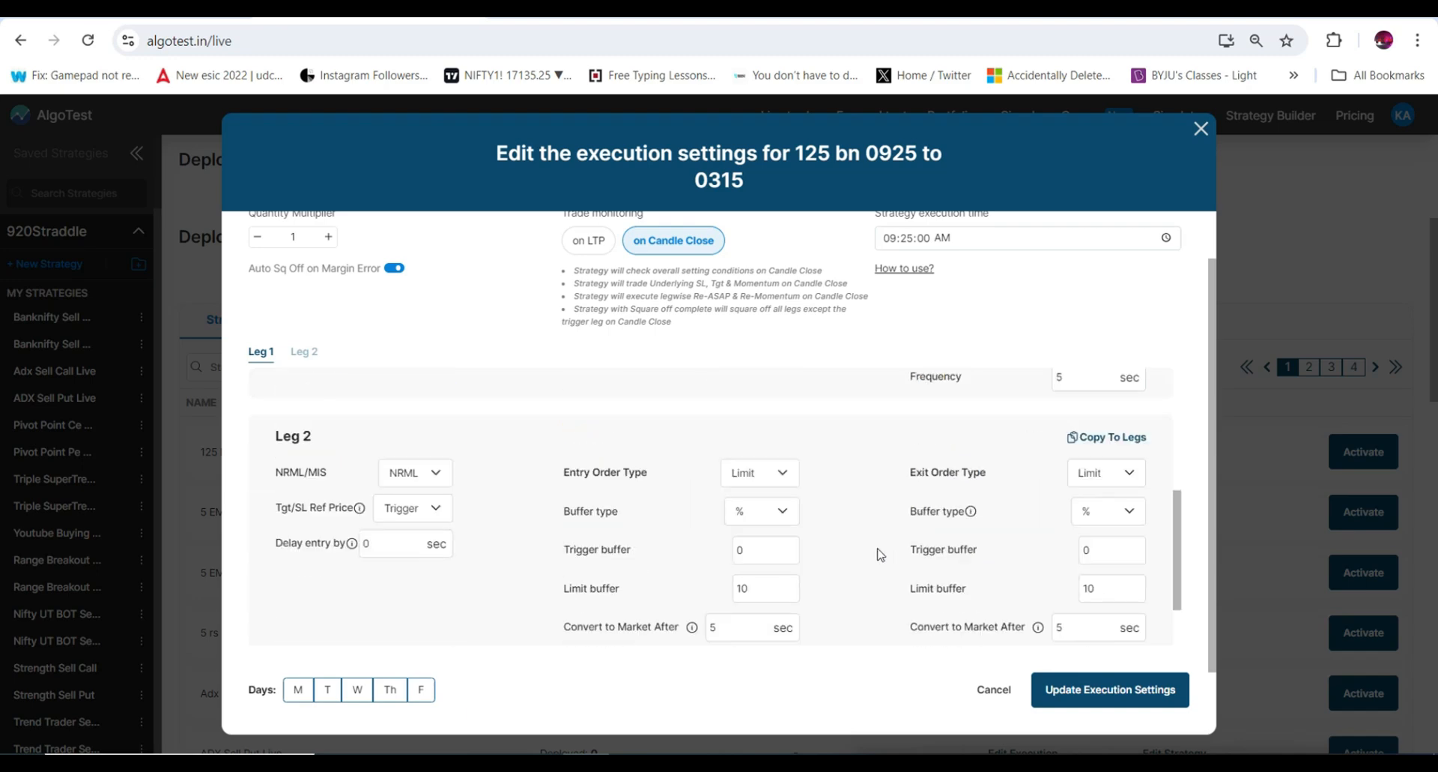
{"action": "scroll", "coordinate": [880, 554], "scroll_direction": "up", "scroll_amount": 4}
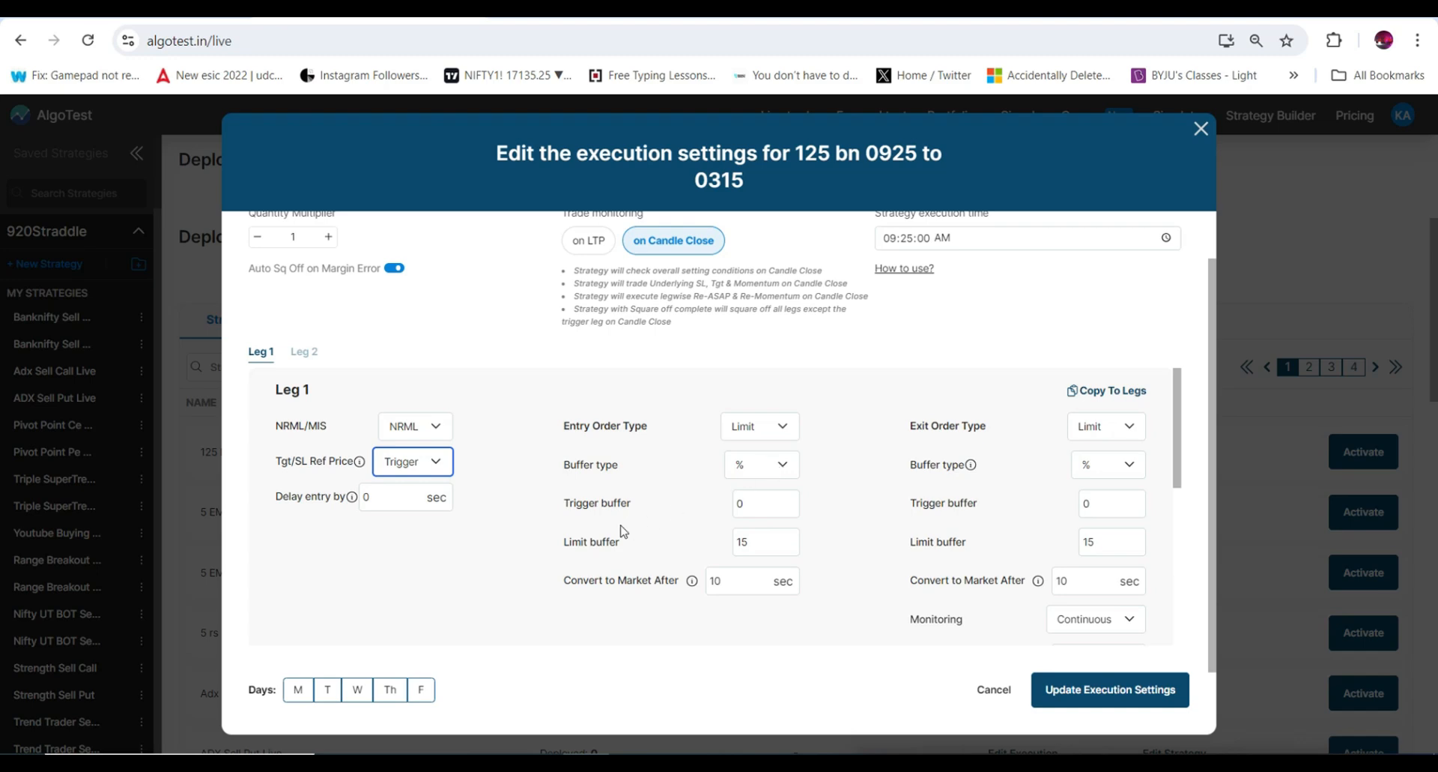
{"action": "left_click", "coordinate": [758, 498]}
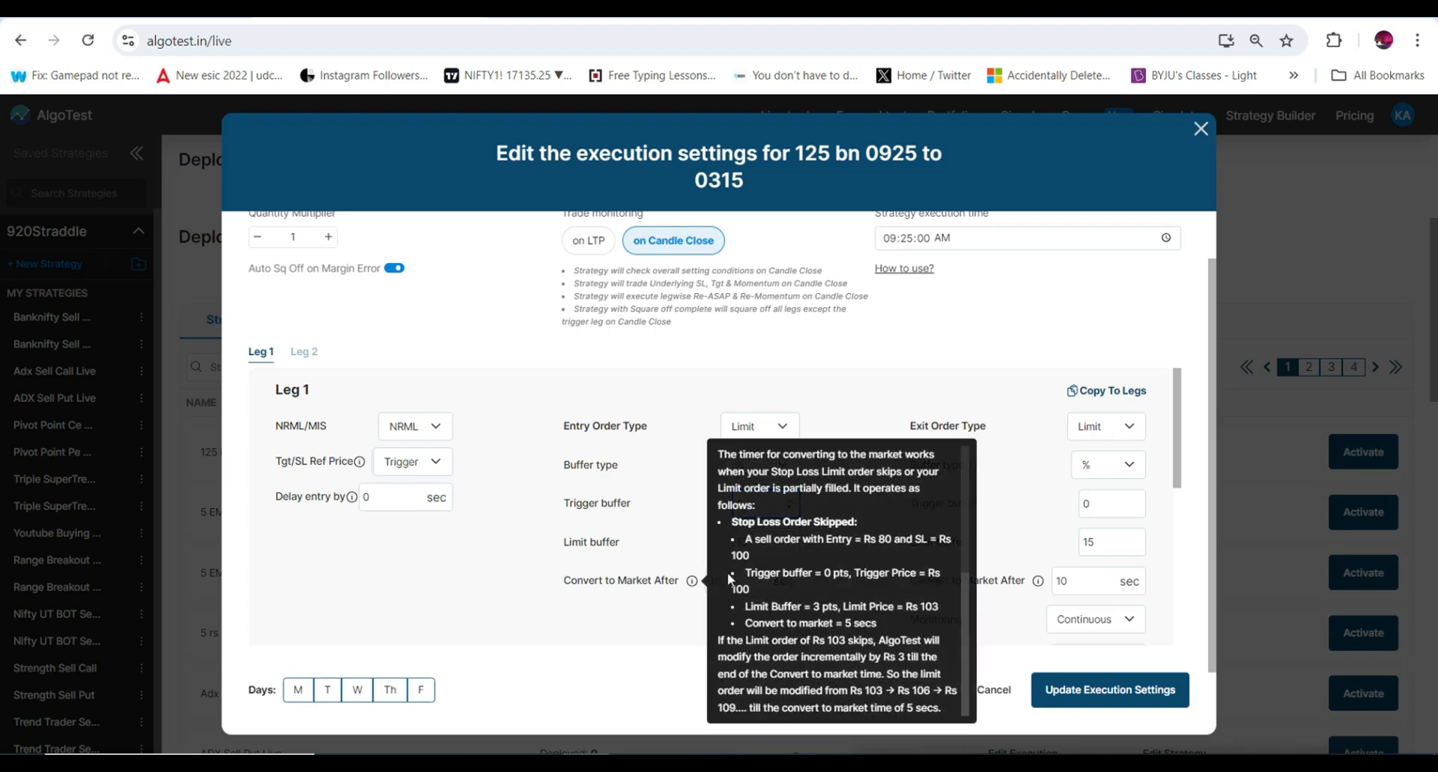
{"action": "left_click", "coordinate": [631, 663]}
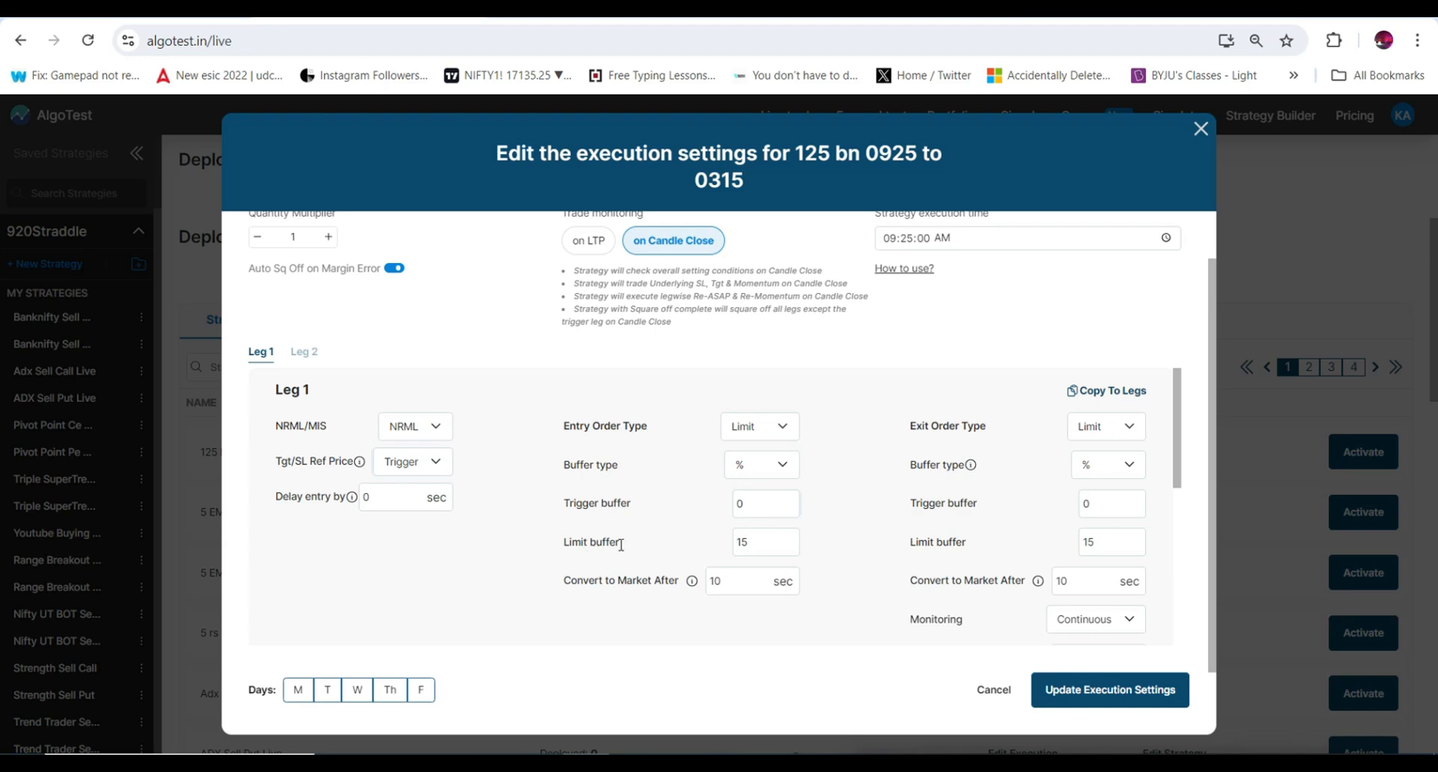
Try a limit buffer of 10 for both the entry and exit orders of Leg 1.
{"action": "left_click", "coordinate": [748, 552]}
{"action": "key", "text": "BackSpace"}
{"action": "type", "text": "0"}
{"action": "left_click", "coordinate": [1099, 552]}
{"action": "key", "text": "BackSpace"}
{"action": "type", "text": "0"}
Restore Leg 1's entry and exit limit buffers to 15.
{"action": "left_click", "coordinate": [767, 535]}
{"action": "key", "text": "BackSpace"}
{"action": "type", "text": "5"}
{"action": "left_click", "coordinate": [1110, 534]}
{"action": "type", "text": "5"}
Set Convert to Market After to 3 sec for Leg 1's entry and exit orders and update the execution settings.
{"action": "scroll", "coordinate": [750, 621], "scroll_direction": "down", "scroll_amount": 2}
{"action": "scroll", "coordinate": [872, 582], "scroll_direction": "up", "scroll_amount": 1}
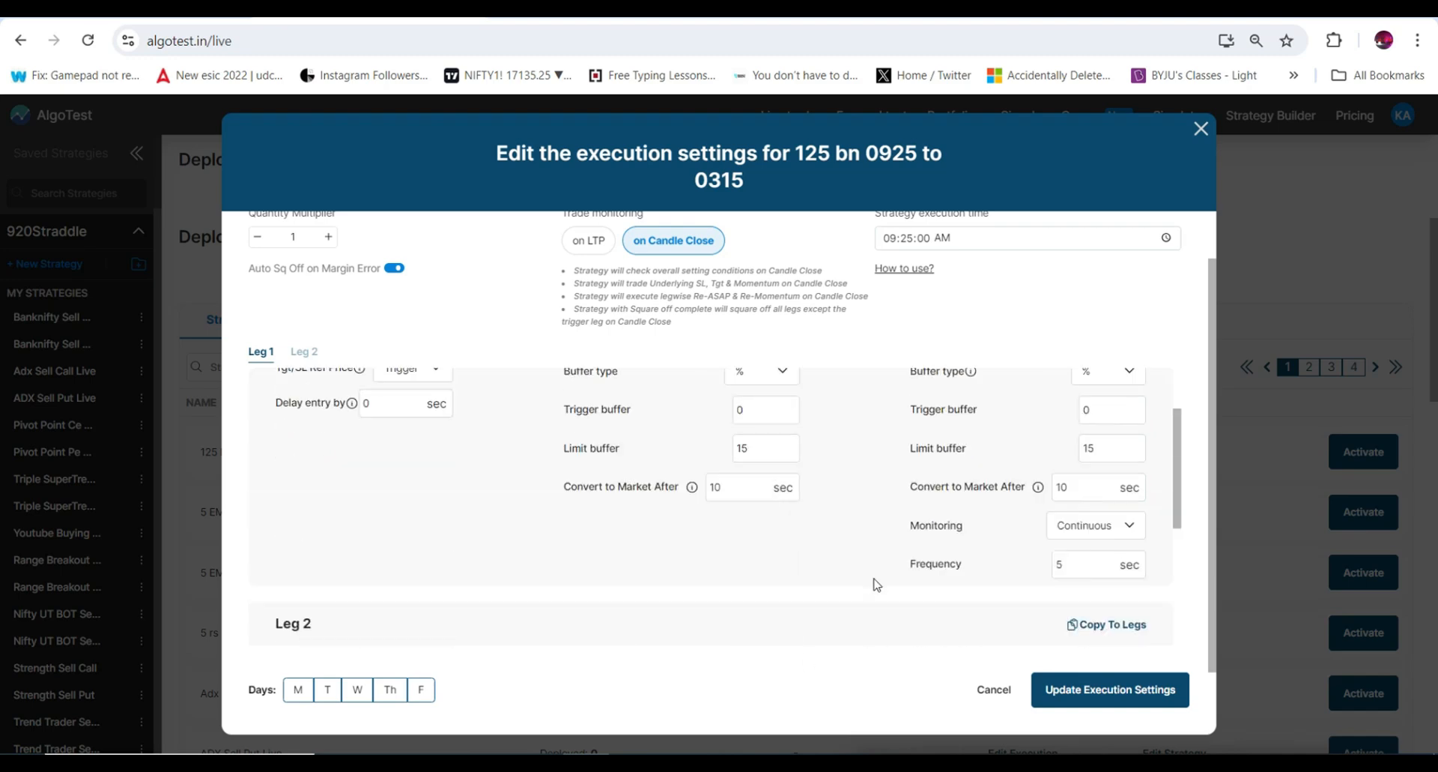
{"action": "double_click", "coordinate": [749, 489]}
{"action": "type", "text": "3"}
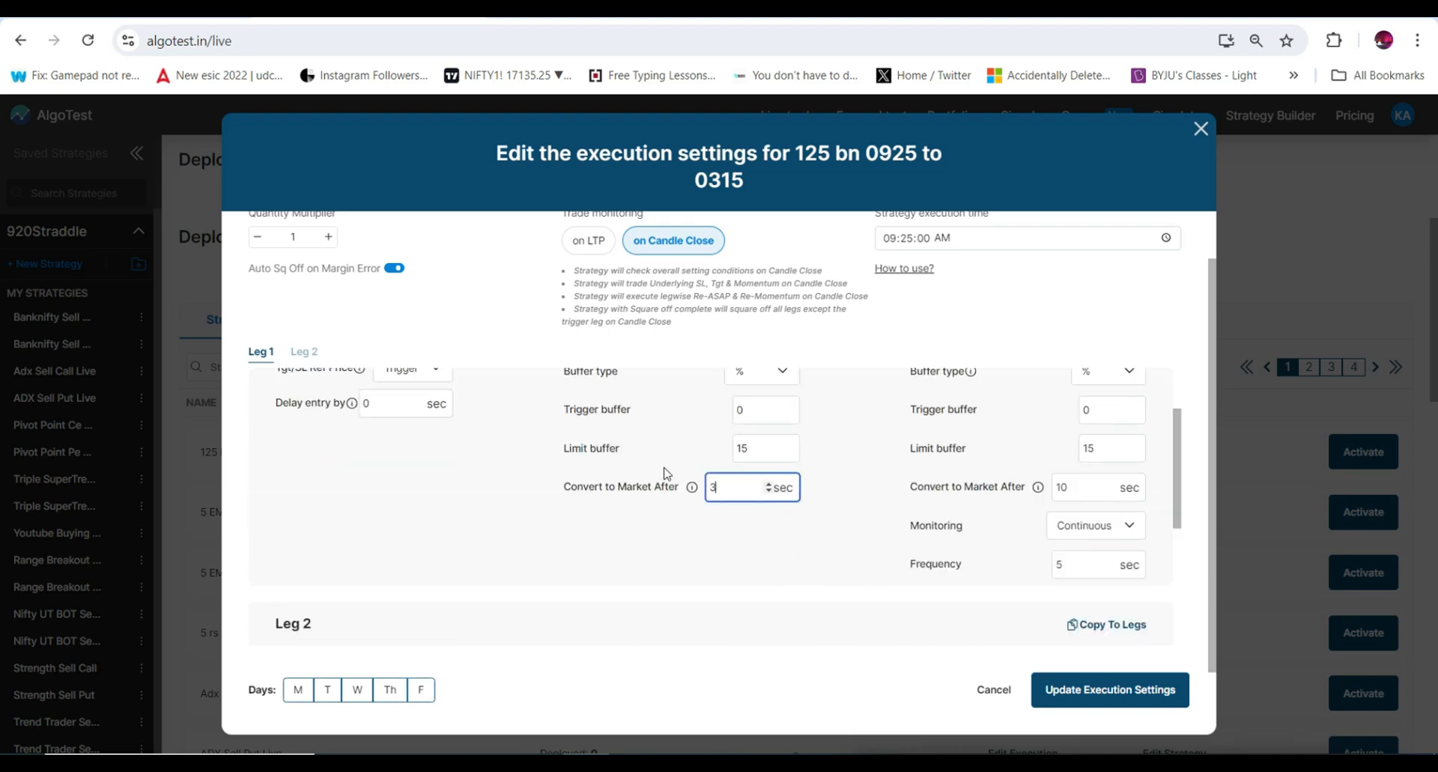
{"action": "left_click", "coordinate": [1079, 491]}
{"action": "left_click_drag", "start_coordinate": [1078, 493], "coordinate": [1055, 494]}
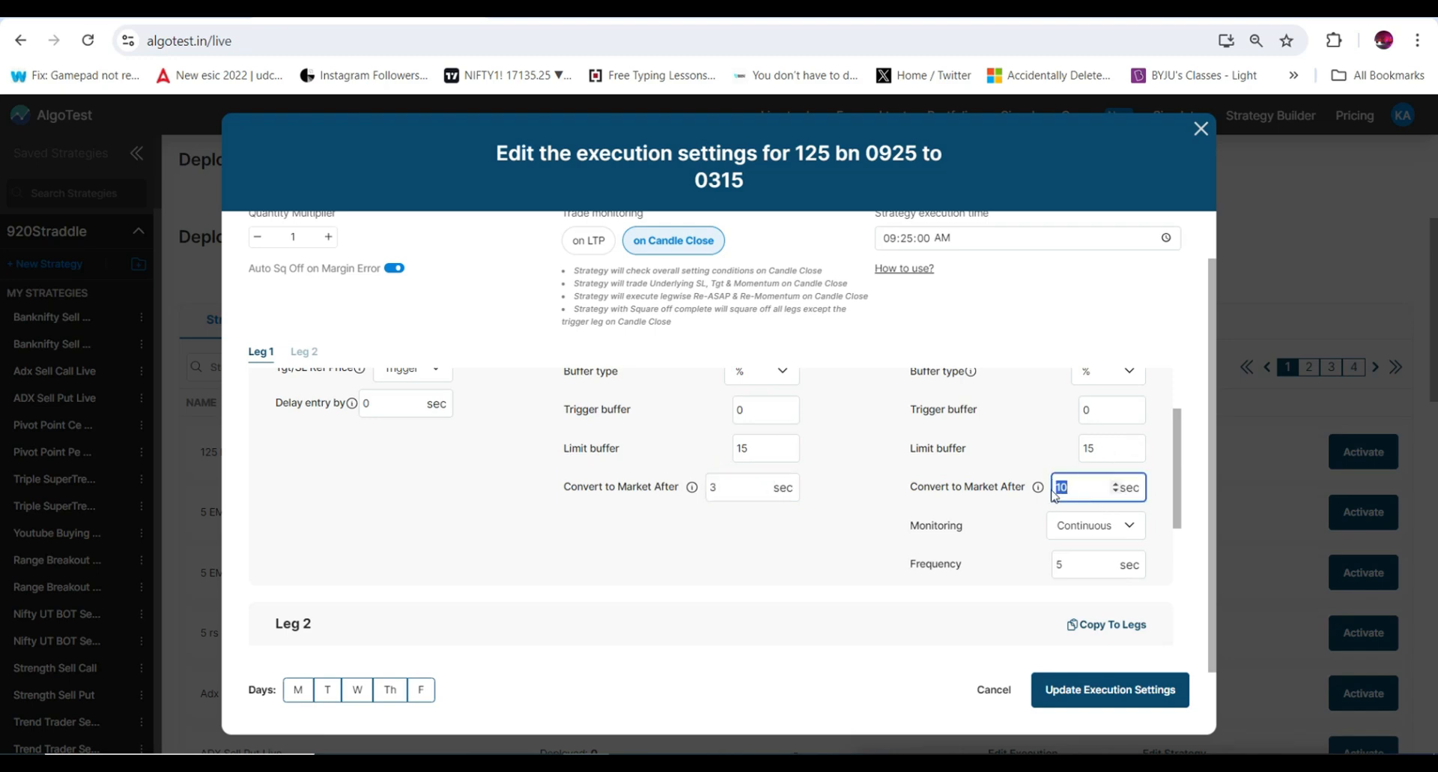
{"action": "type", "text": "3"}
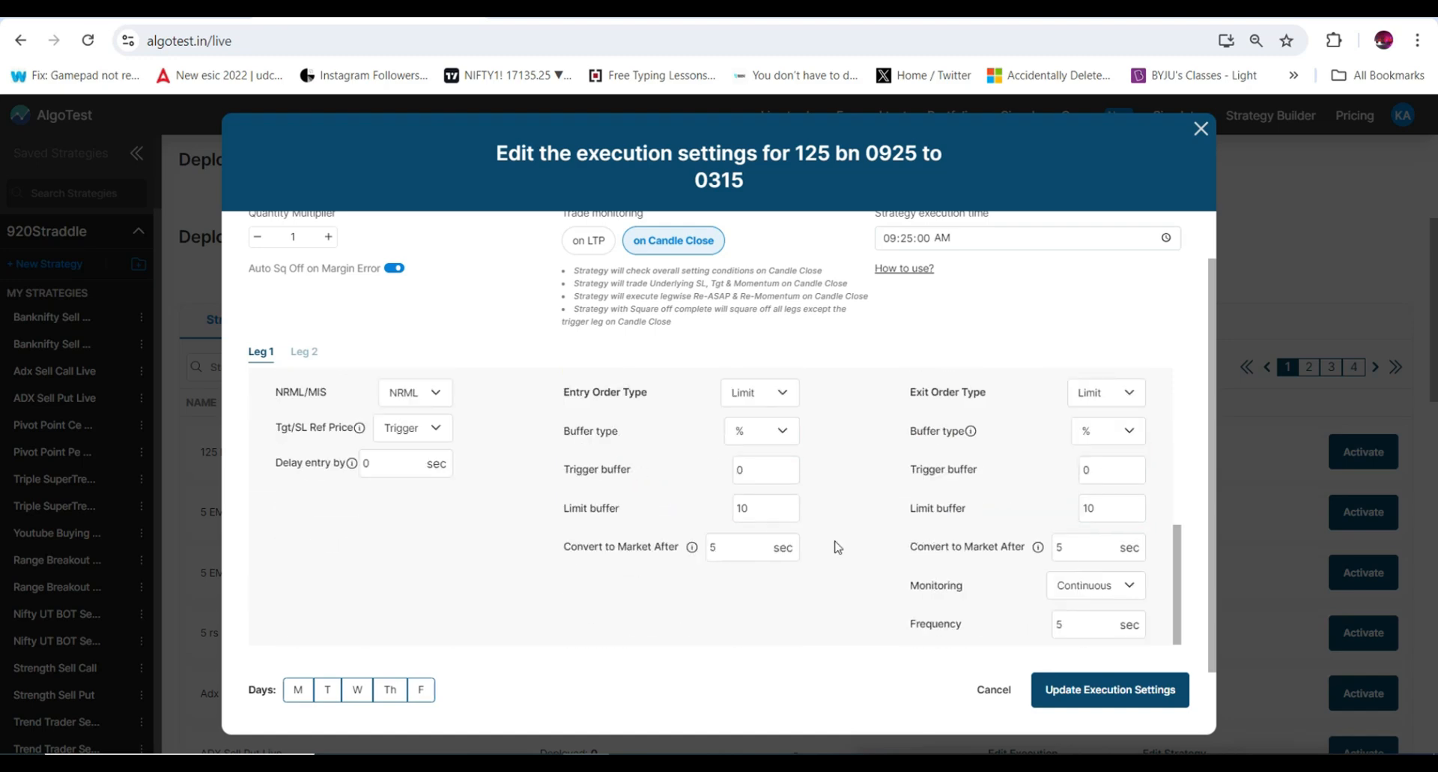
{"action": "scroll", "coordinate": [838, 547], "scroll_direction": "down", "scroll_amount": 1}
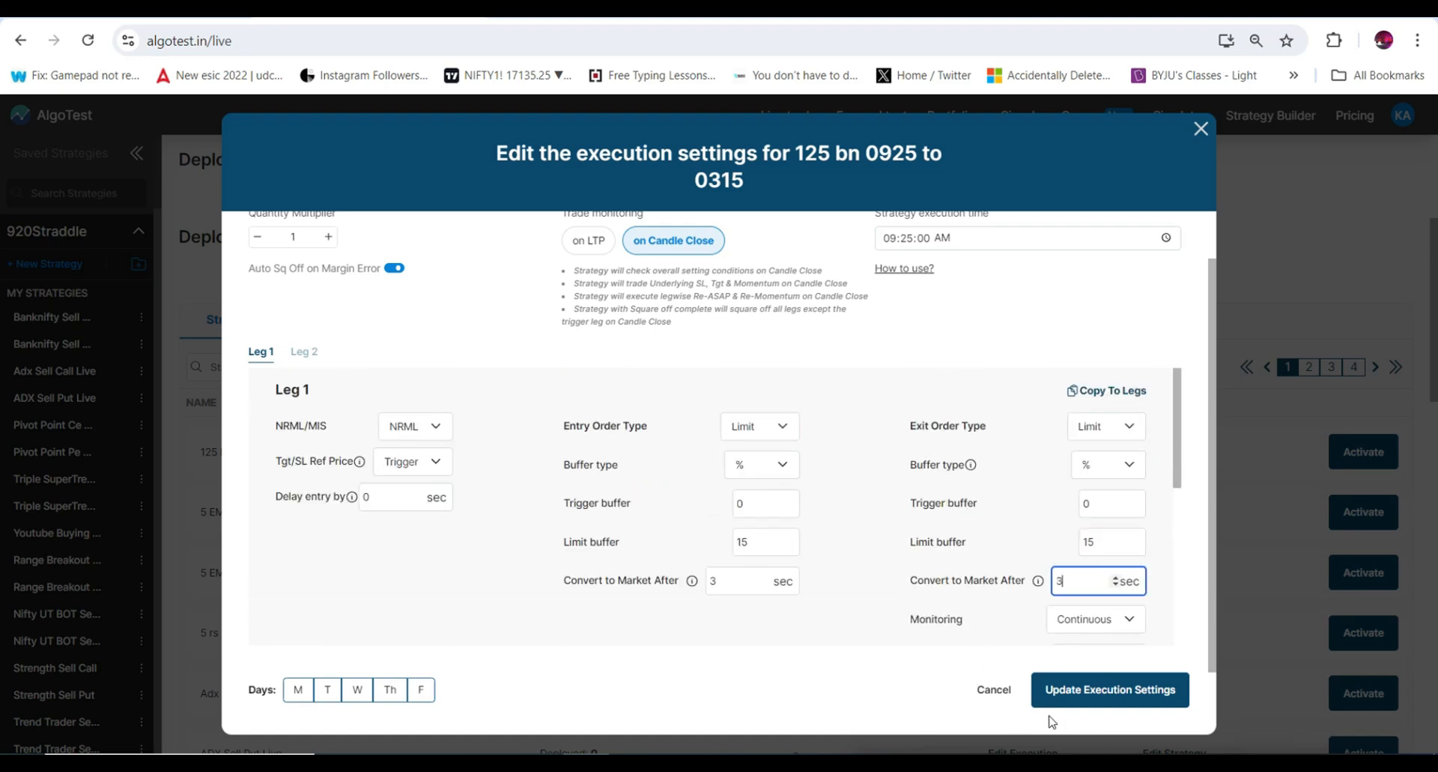
{"action": "left_click", "coordinate": [1088, 690]}
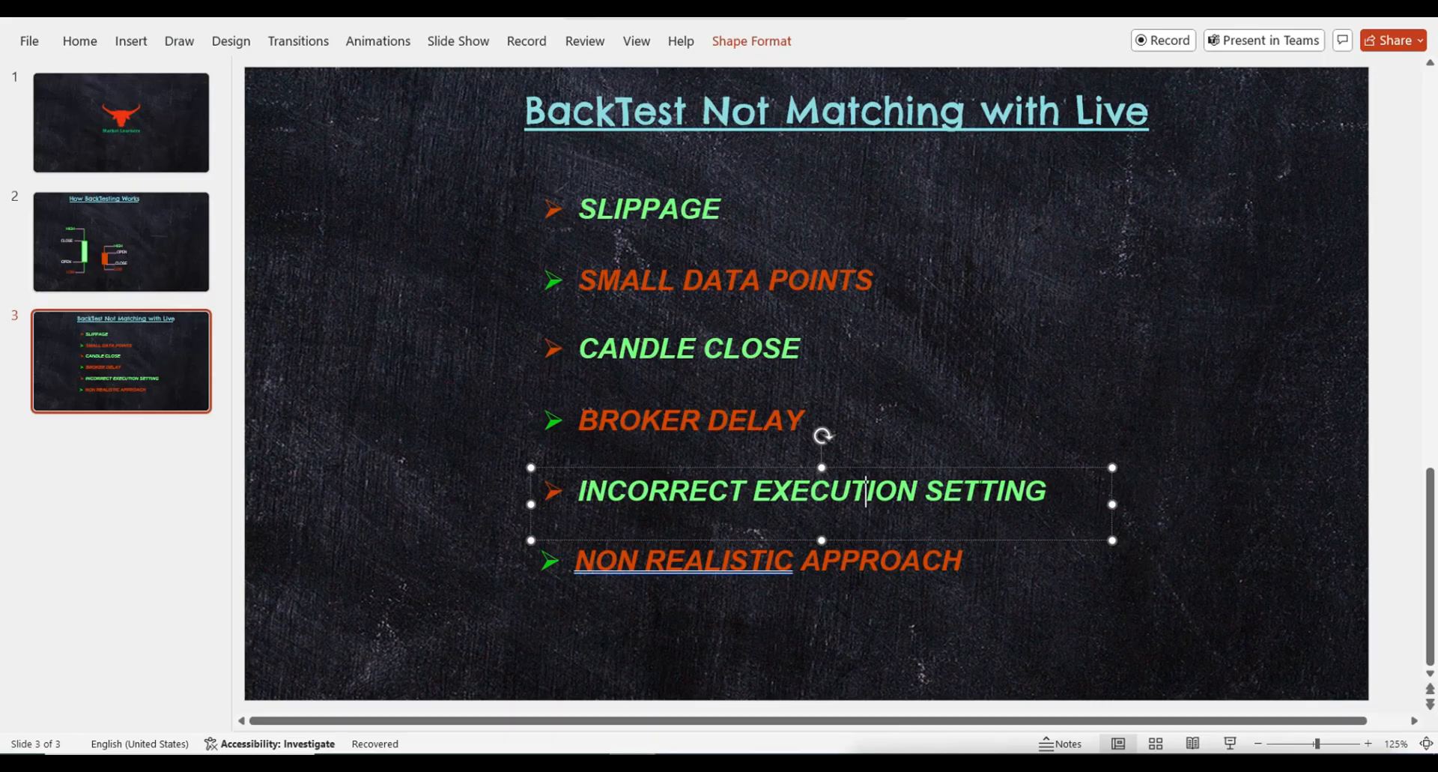
On the PowerPoint slide "BackTest Not Matching with Live", place the cursor in the NON REALISTIC APPROACH item.
{"action": "left_click", "coordinate": [539, 590]}
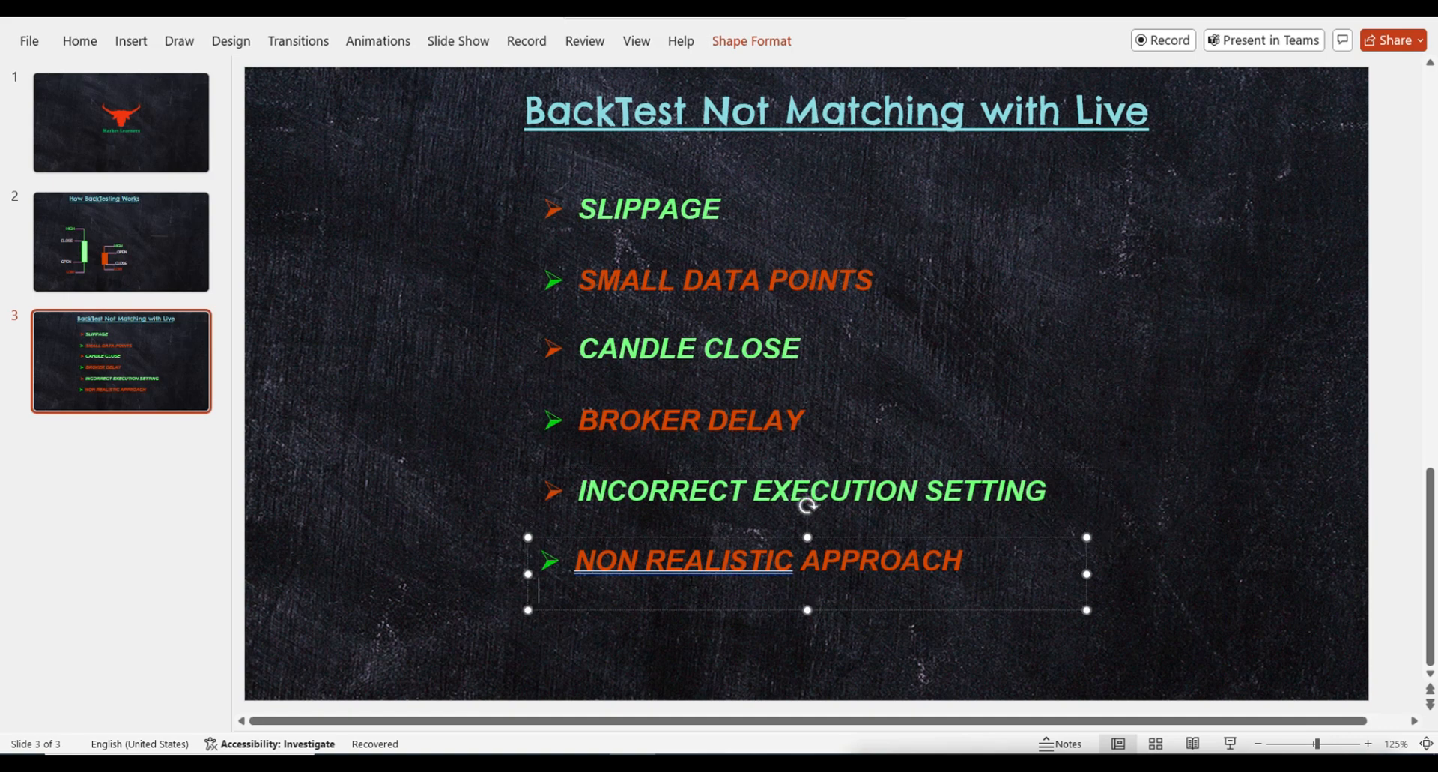